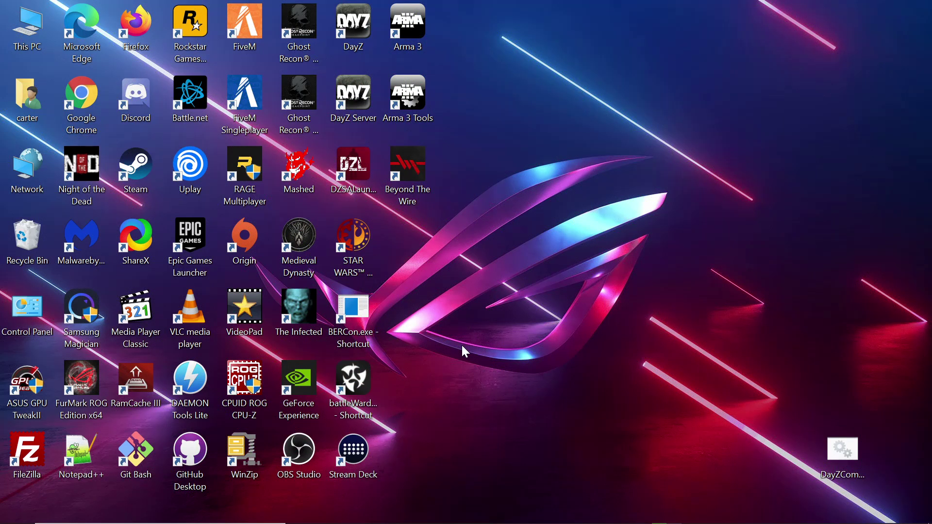
Step: Find the taskbar's Firefox window showing the DayZCommunityOfflineMode GitHub page
{"action": "mouse_move", "coordinate": [593, 508]}
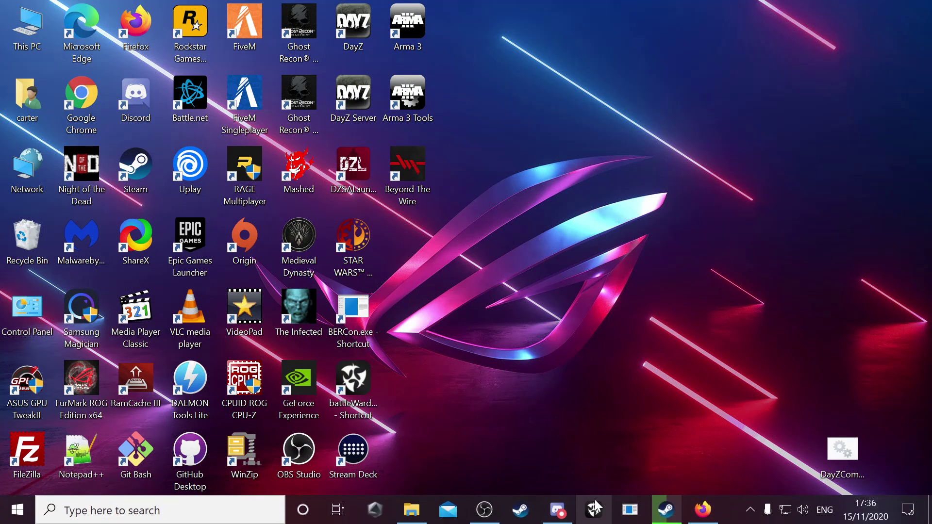
{"action": "mouse_move", "coordinate": [709, 519]}
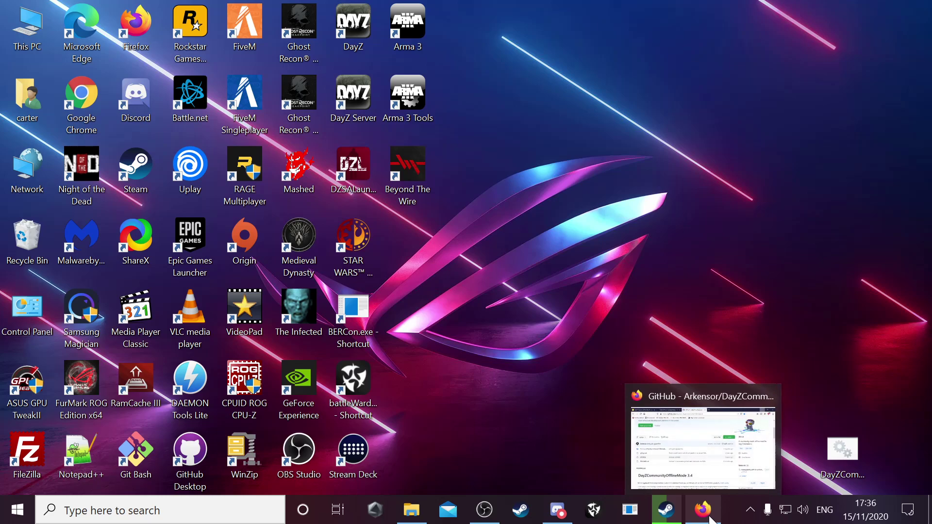
Step: Bring the GitHub page forward and download the repository with Code > Download ZIP
{"action": "left_click", "coordinate": [710, 520]}
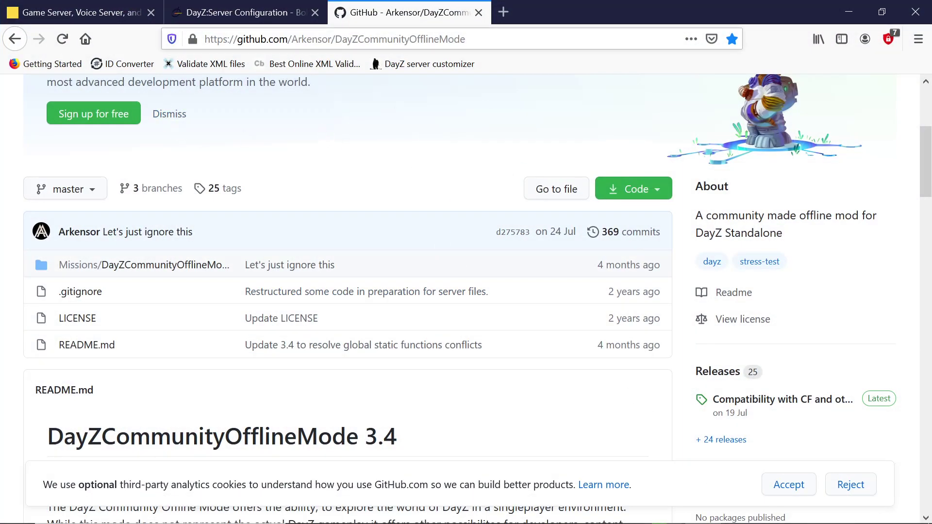
{"action": "left_click", "coordinate": [646, 190]}
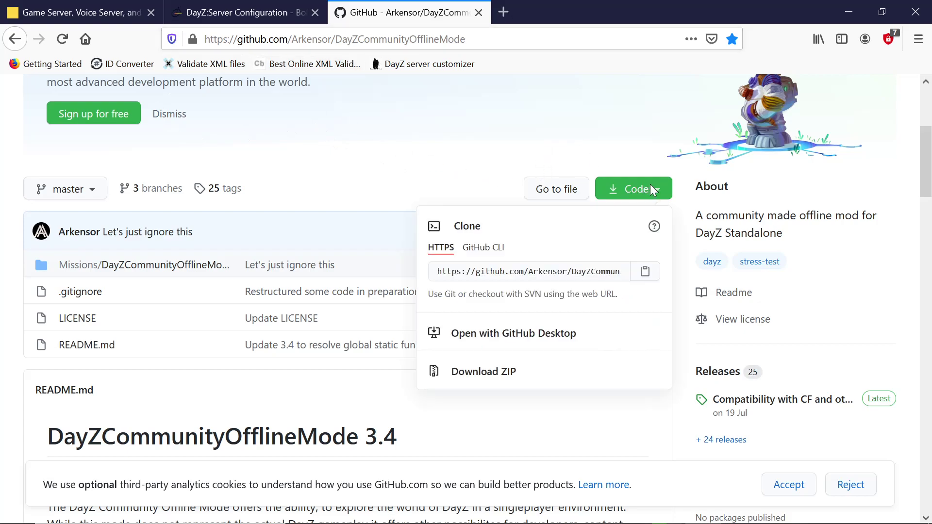
{"action": "left_click", "coordinate": [458, 369]}
{"action": "left_click", "coordinate": [354, 137]}
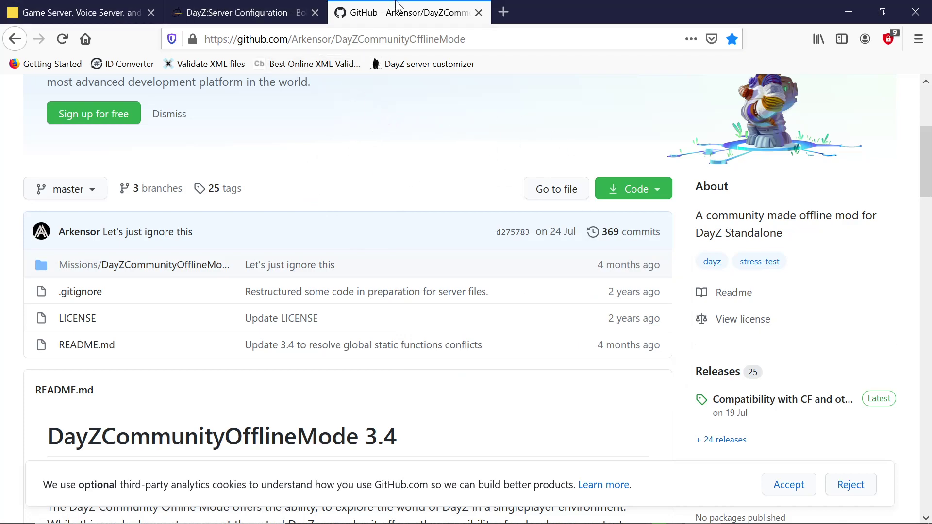
Step: Open File Explorer at the dayz community offline mode > Missions folder
{"action": "left_click", "coordinate": [855, 7]}
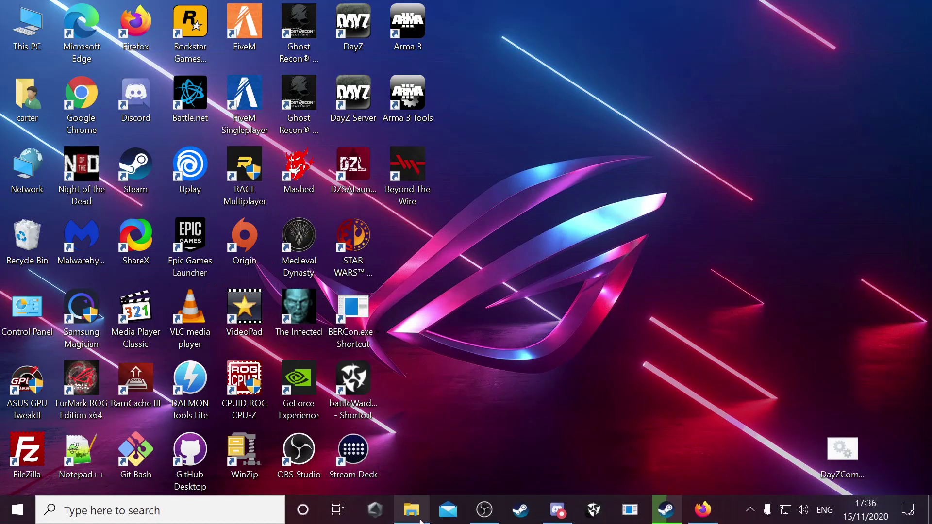
{"action": "left_click", "coordinate": [376, 512]}
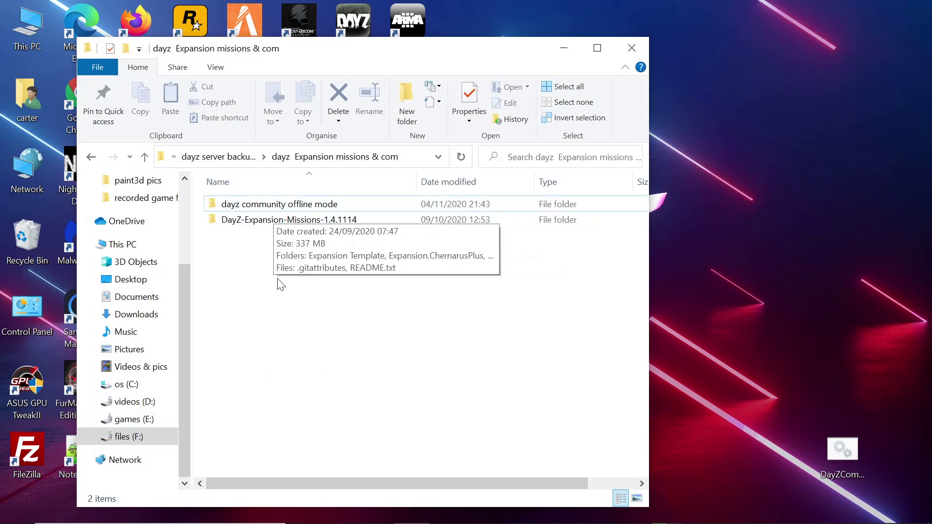
{"action": "double_click", "coordinate": [272, 206]}
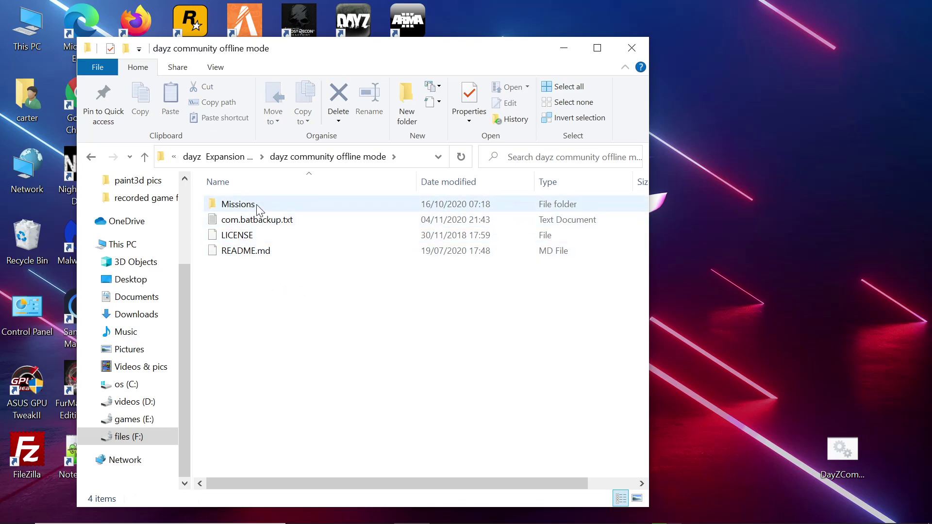
{"action": "double_click", "coordinate": [260, 206]}
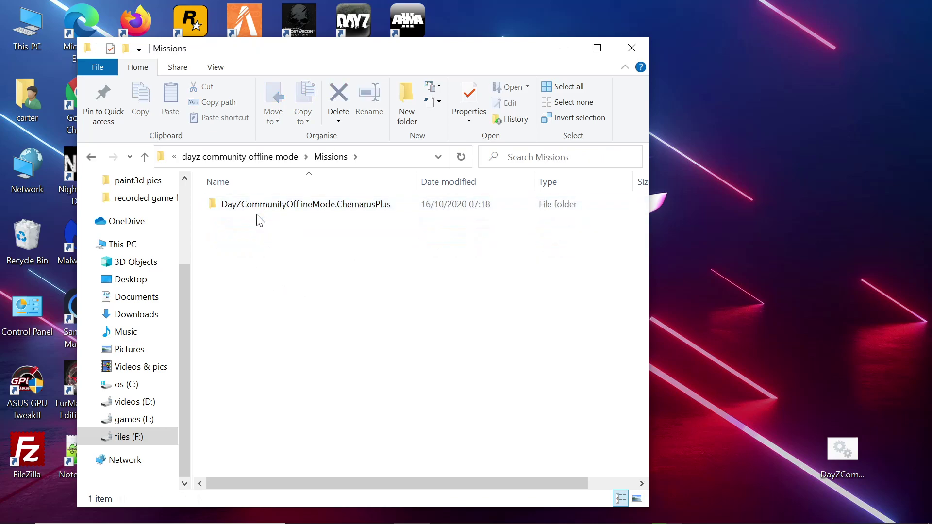
Step: Copy the DayZCommunityOfflineMode.ChernarusPlus mission folder to the clipboard
{"action": "mouse_move", "coordinate": [247, 210]}
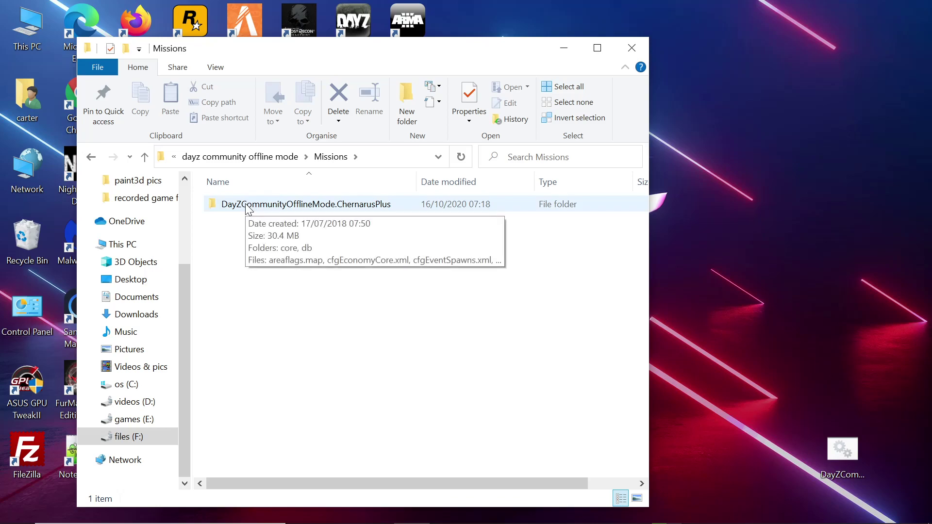
{"action": "left_click", "coordinate": [244, 210]}
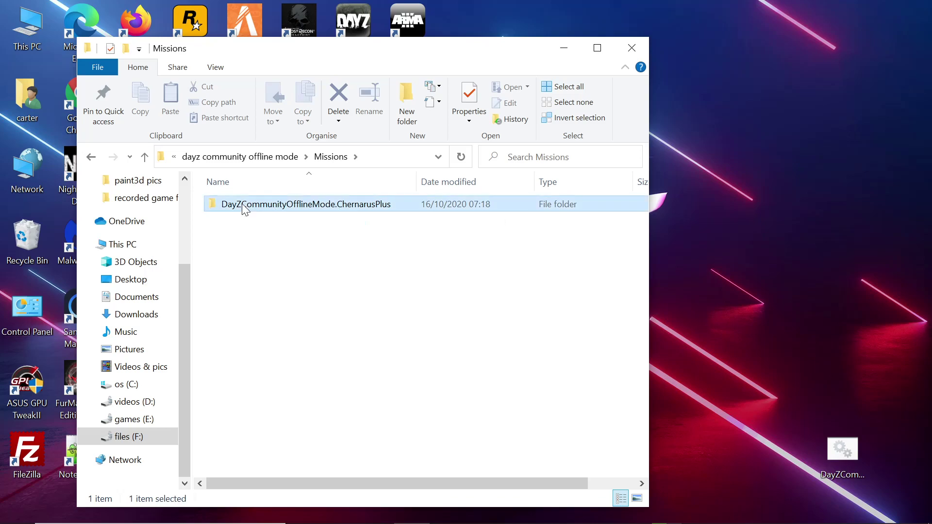
{"action": "right_click", "coordinate": [244, 210]}
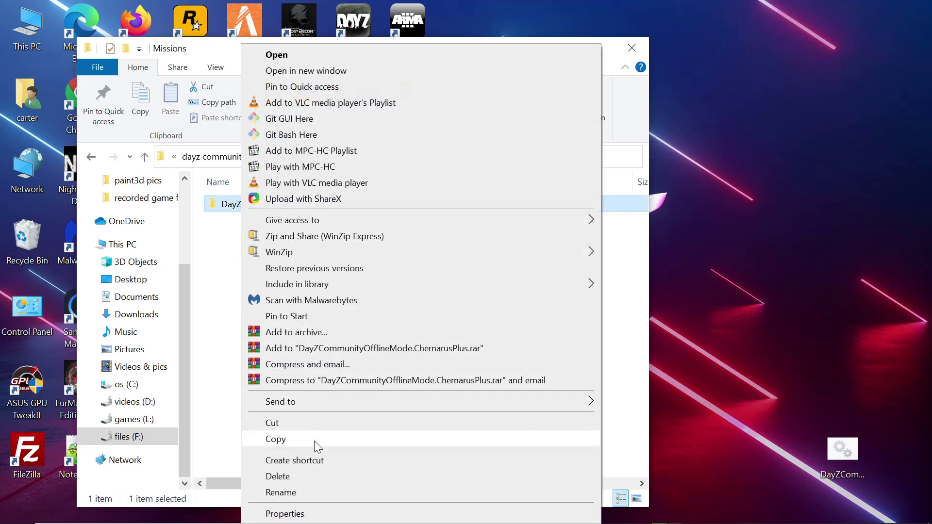
{"action": "left_click", "coordinate": [297, 440]}
{"action": "left_click", "coordinate": [401, 311]}
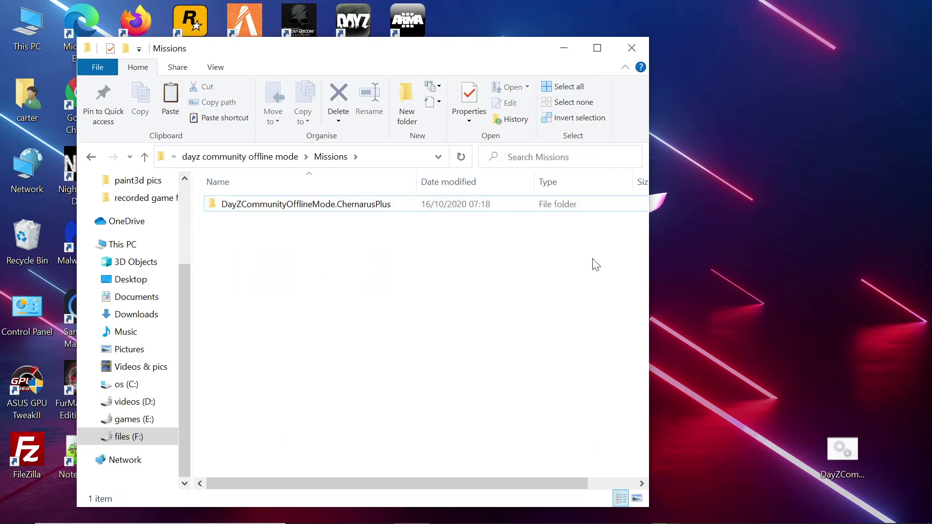
{"action": "left_click", "coordinate": [761, 485]}
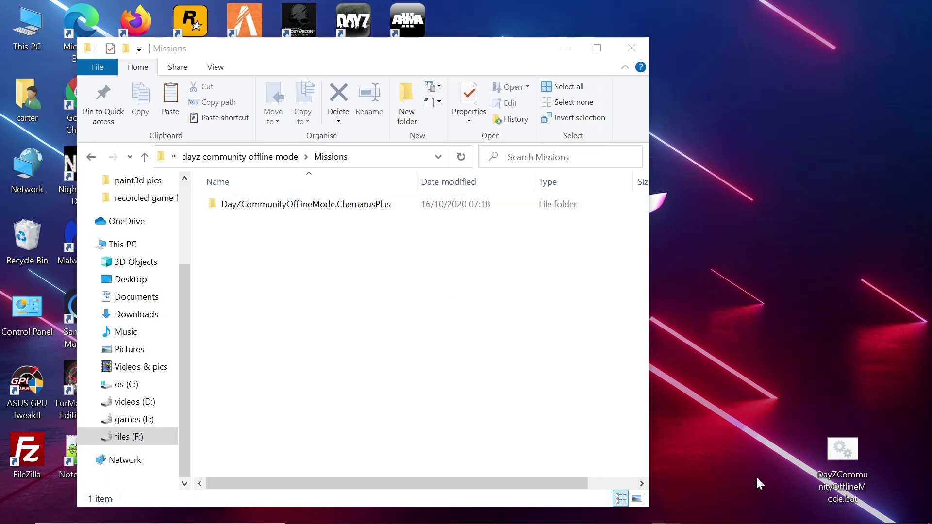
Step: Browse the games (E:) drive into SteamLibrary > steamapps > common
{"action": "left_click", "coordinate": [563, 48]}
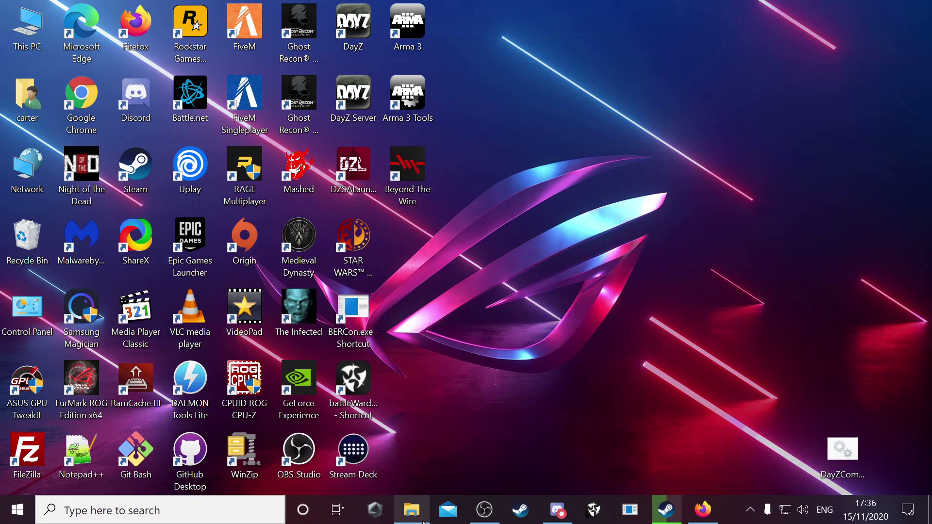
{"action": "left_click", "coordinate": [411, 510]}
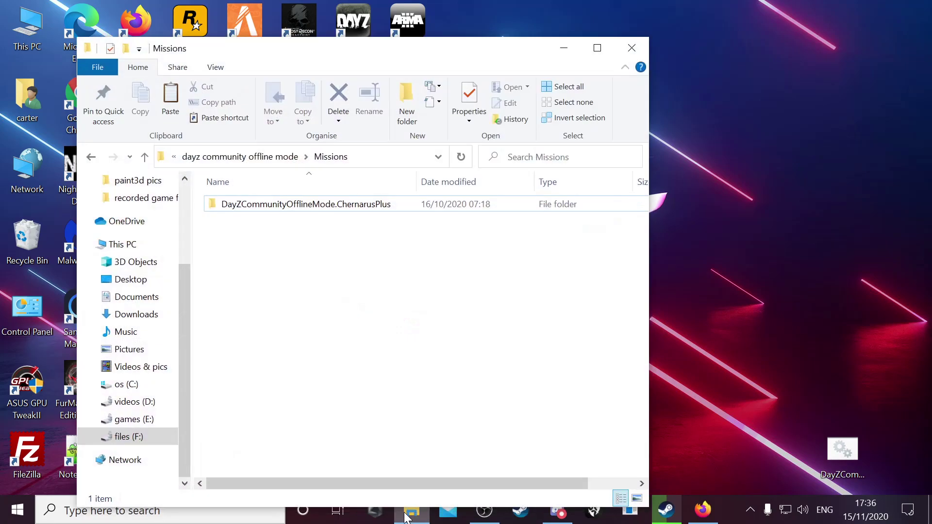
{"action": "left_click", "coordinate": [119, 419]}
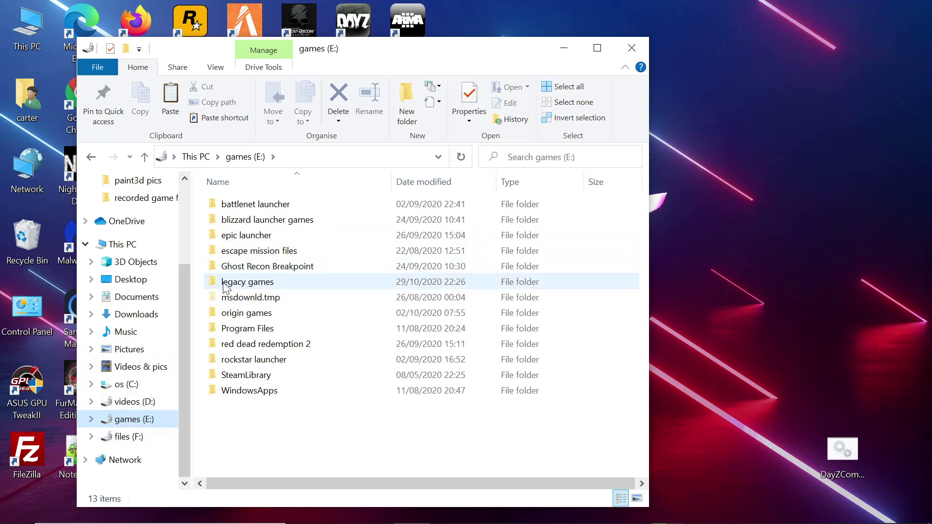
{"action": "double_click", "coordinate": [243, 377]}
{"action": "left_click", "coordinate": [242, 251]}
{"action": "double_click", "coordinate": [243, 252]}
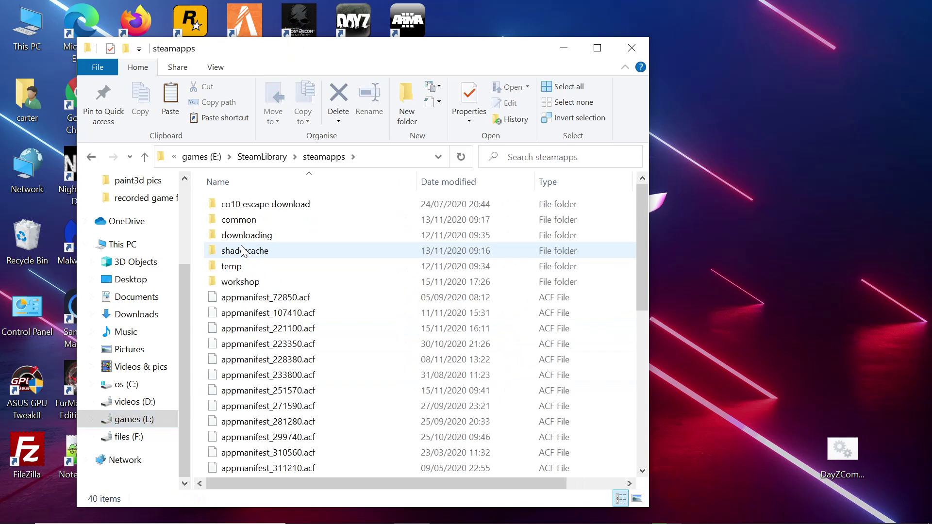
{"action": "double_click", "coordinate": [242, 220]}
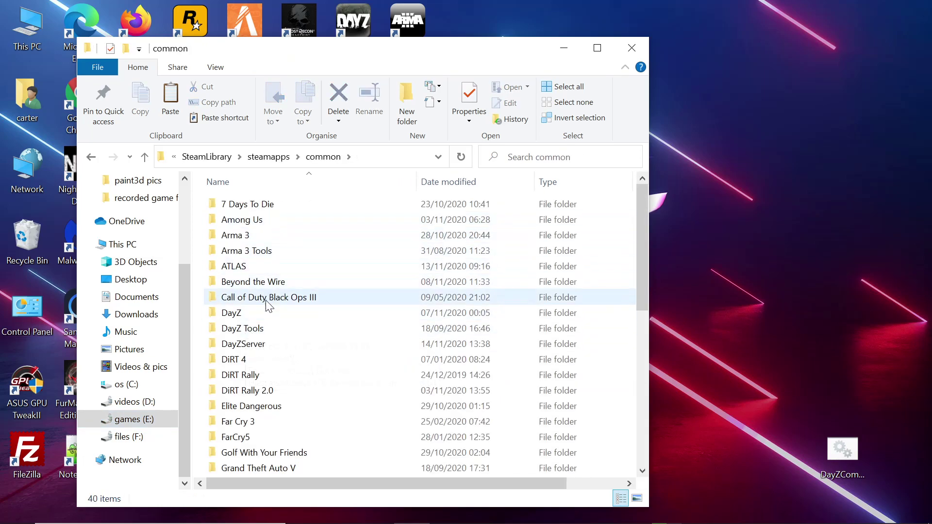
Step: Open DayZ > Missions > DayZCommunityOfflineMode.ChernarusPlus to see its 19 files
{"action": "double_click", "coordinate": [234, 313]}
{"action": "scroll", "coordinate": [262, 308], "scroll_direction": "down", "scroll_amount": 4}
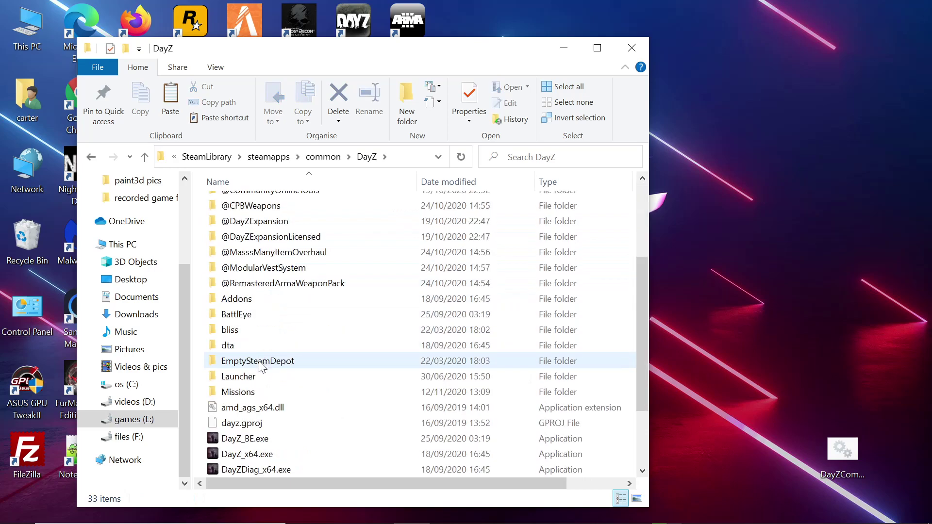
{"action": "double_click", "coordinate": [260, 344]}
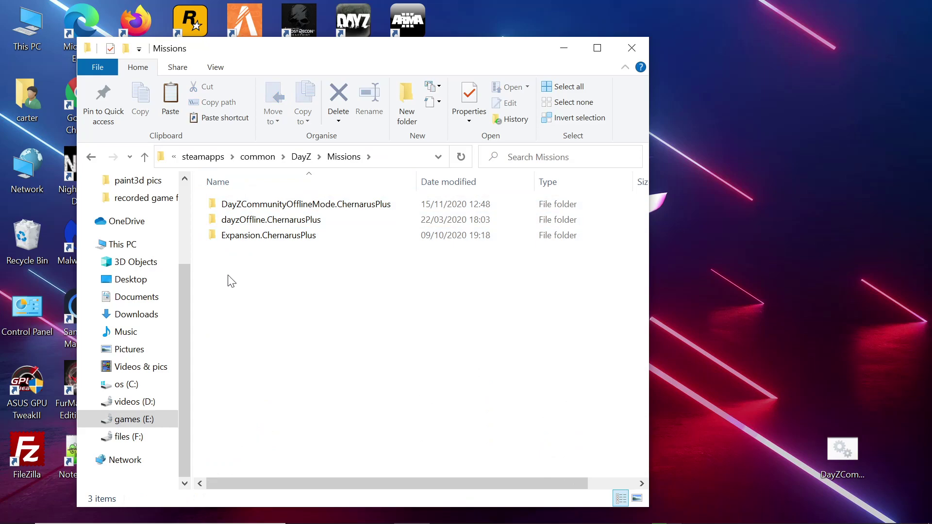
{"action": "double_click", "coordinate": [232, 209]}
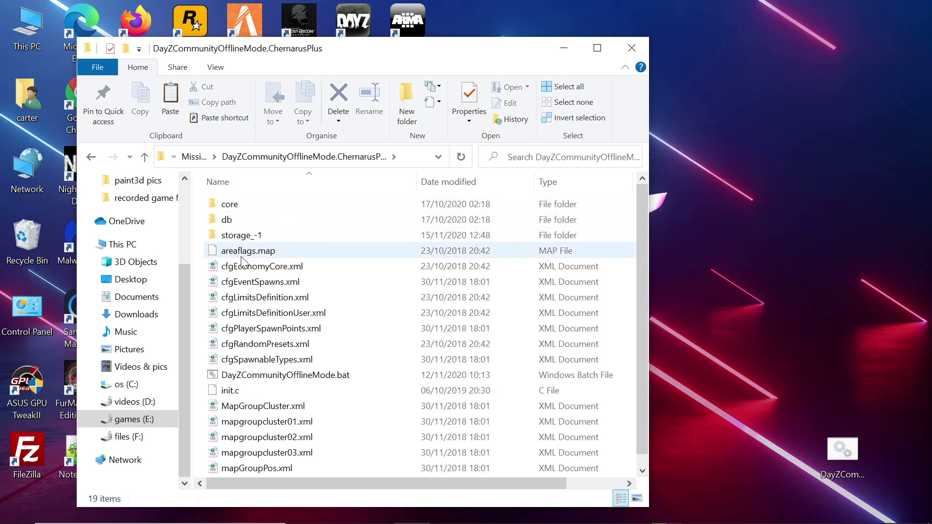
{"action": "scroll", "coordinate": [243, 272], "scroll_direction": "down", "scroll_amount": 1}
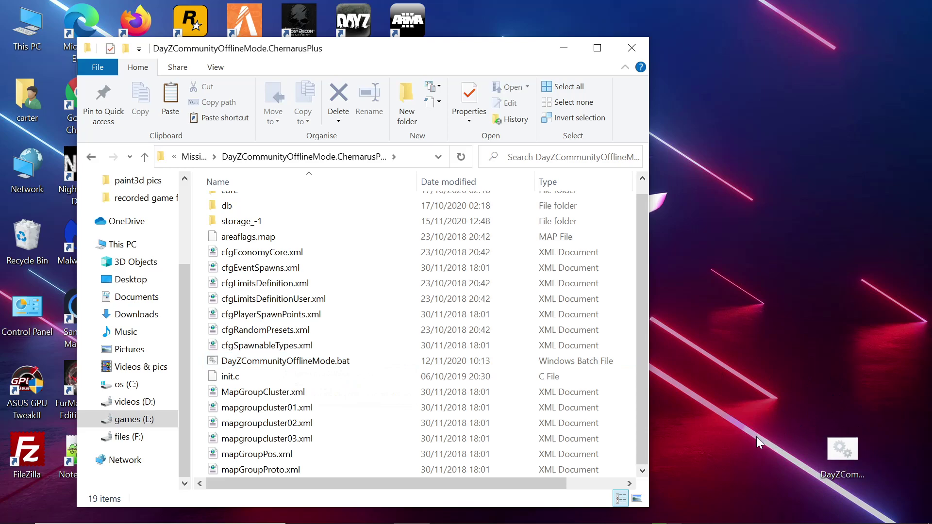
{"action": "left_click", "coordinate": [760, 483]}
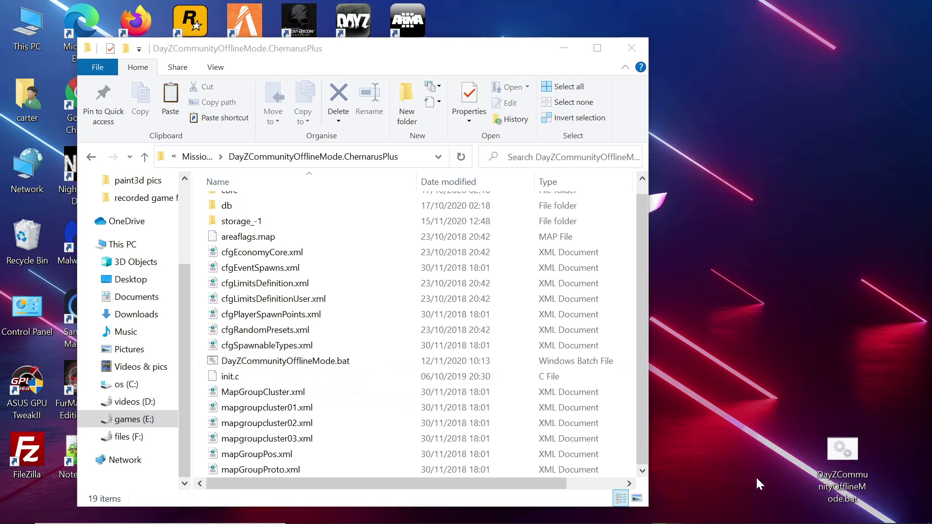
Step: Edit the desktop DayZCommunityOfflineMode.bat in Notepad++ with the cursor at line 9's end
{"action": "left_click", "coordinate": [564, 48]}
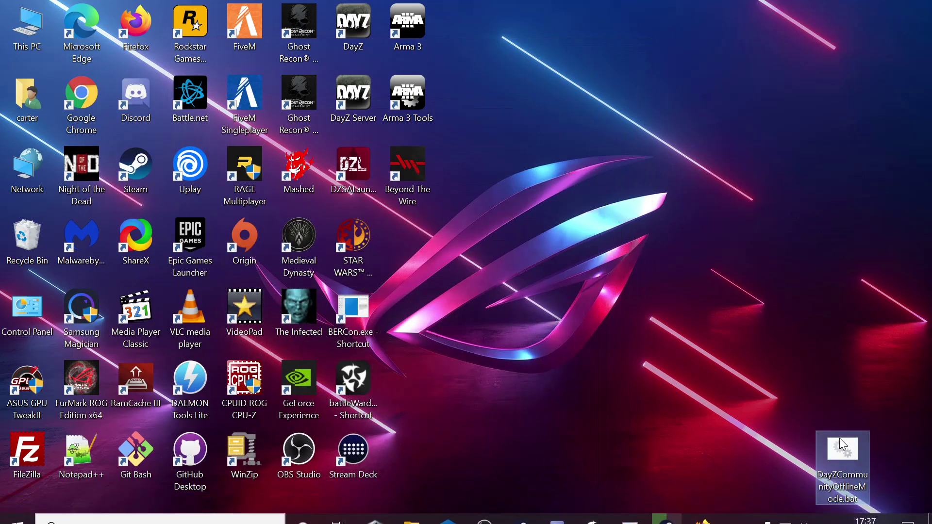
{"action": "right_click", "coordinate": [843, 449]}
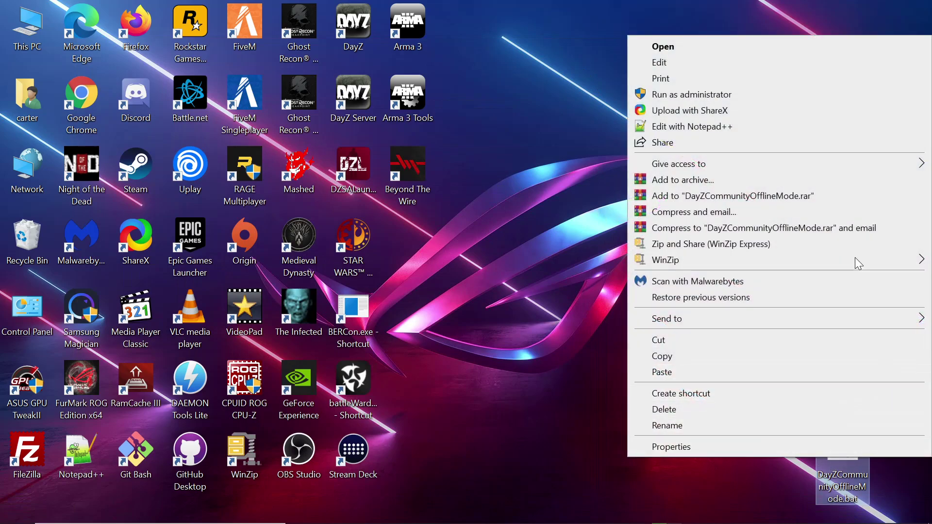
{"action": "left_click", "coordinate": [667, 128]}
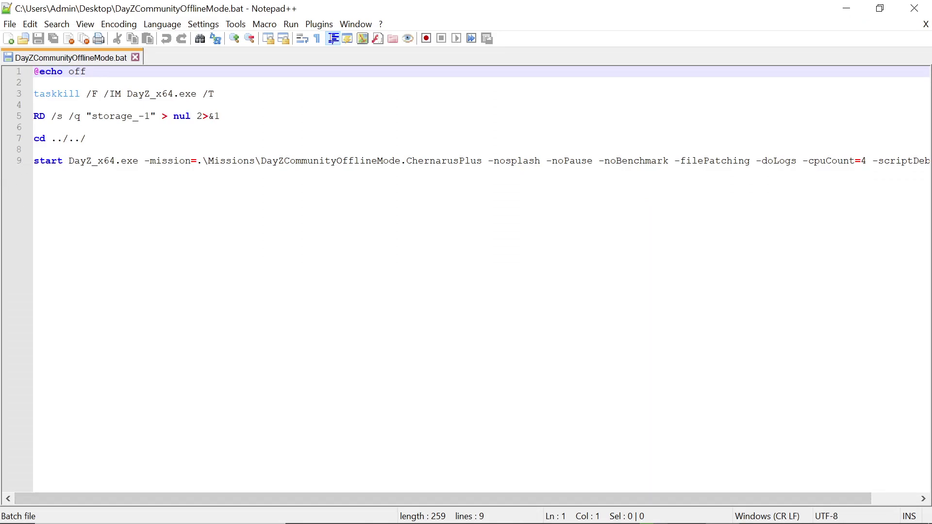
{"action": "left_click_drag", "start_coordinate": [520, 503], "coordinate": [684, 502]}
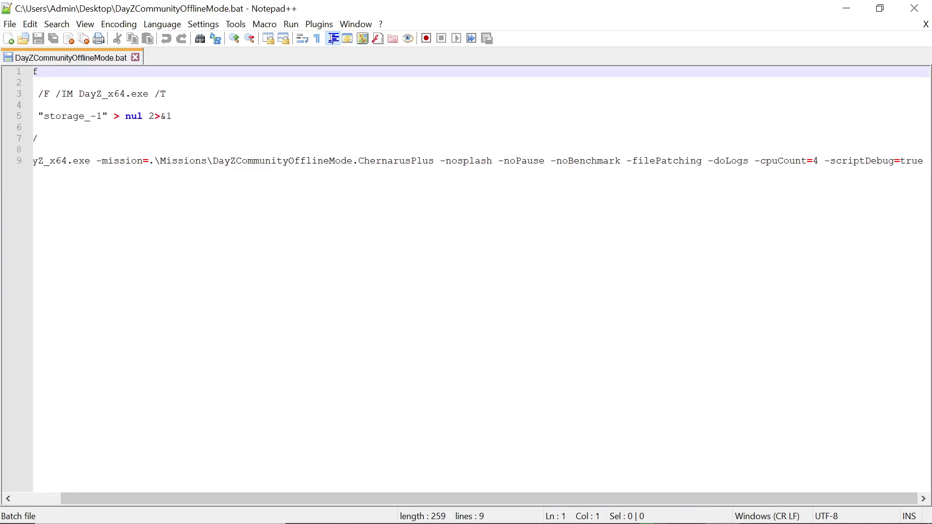
{"action": "left_click", "coordinate": [924, 161]}
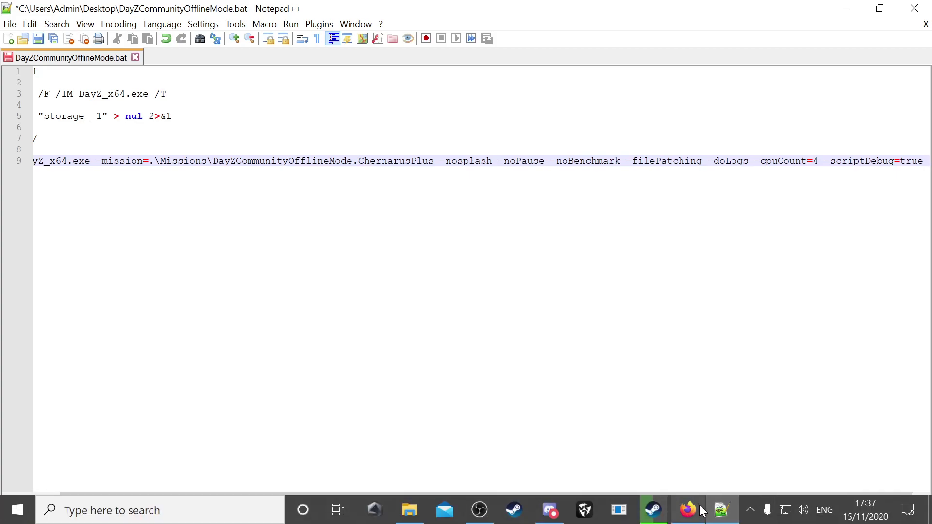
{"action": "left_click", "coordinate": [688, 508]}
{"action": "left_click", "coordinate": [238, 12]}
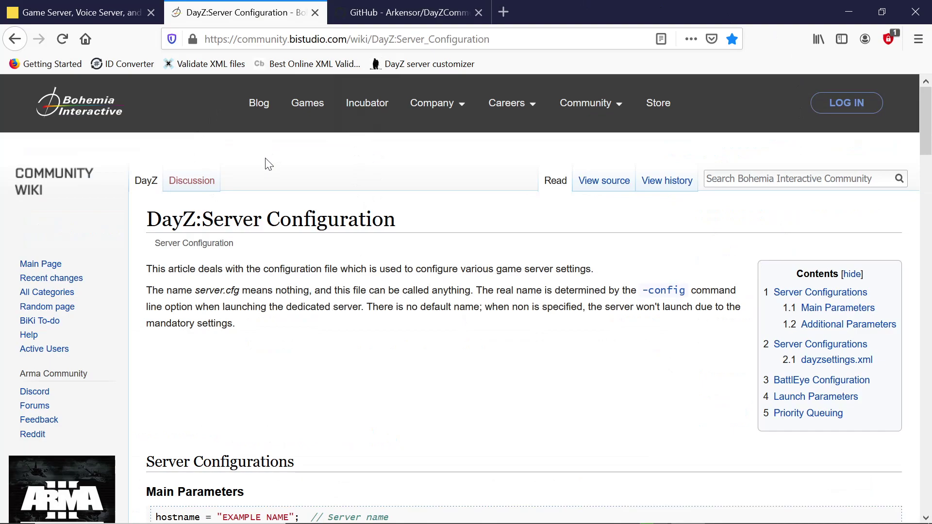
{"action": "scroll", "coordinate": [270, 243], "scroll_direction": "down", "scroll_amount": 8}
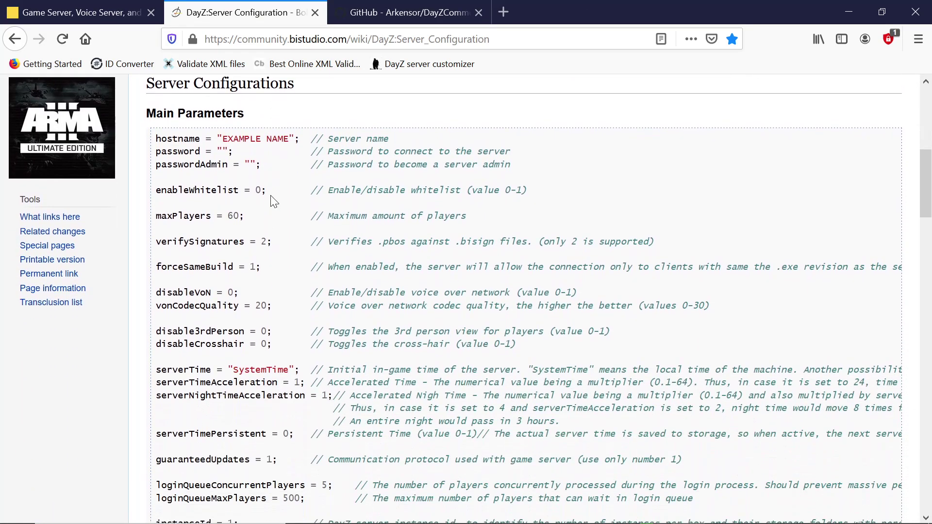
{"action": "scroll", "coordinate": [333, 321], "scroll_direction": "down", "scroll_amount": 9}
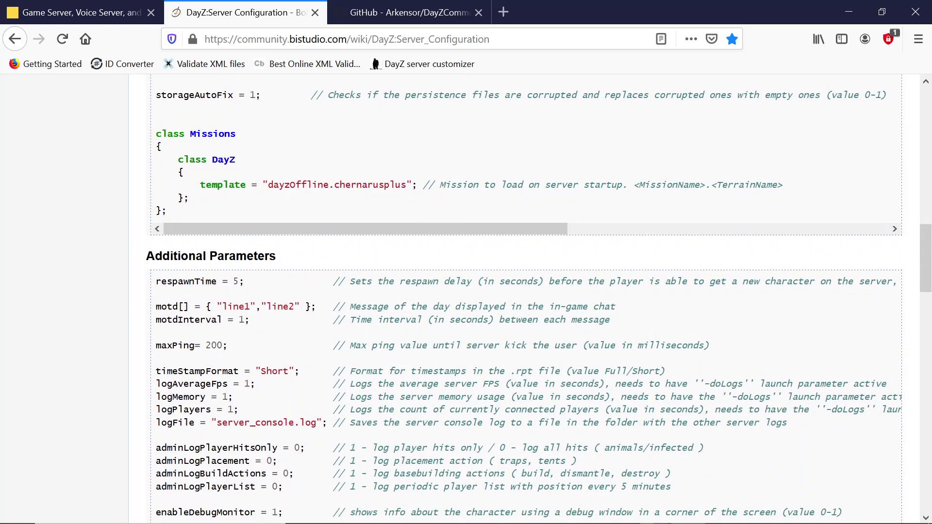
{"action": "scroll", "coordinate": [535, 301], "scroll_direction": "down", "scroll_amount": 3}
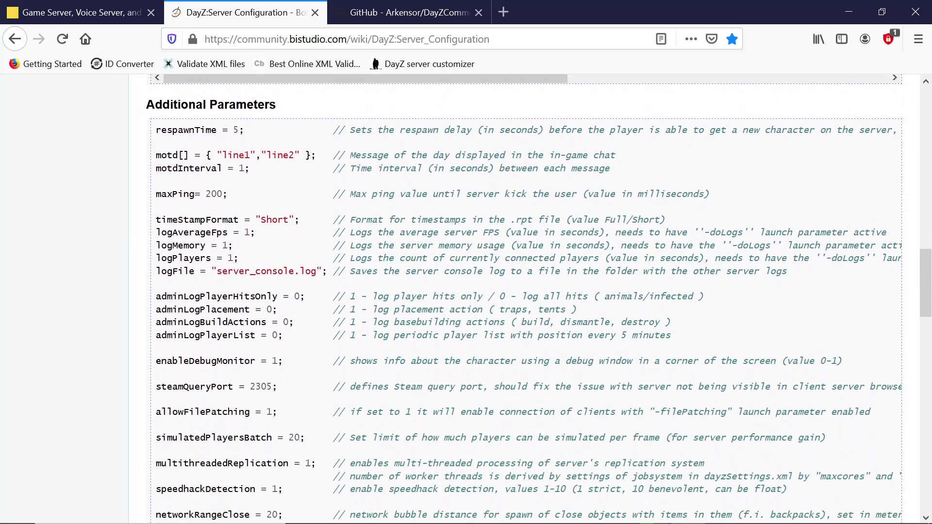
{"action": "scroll", "coordinate": [214, 381], "scroll_direction": "down", "scroll_amount": 3}
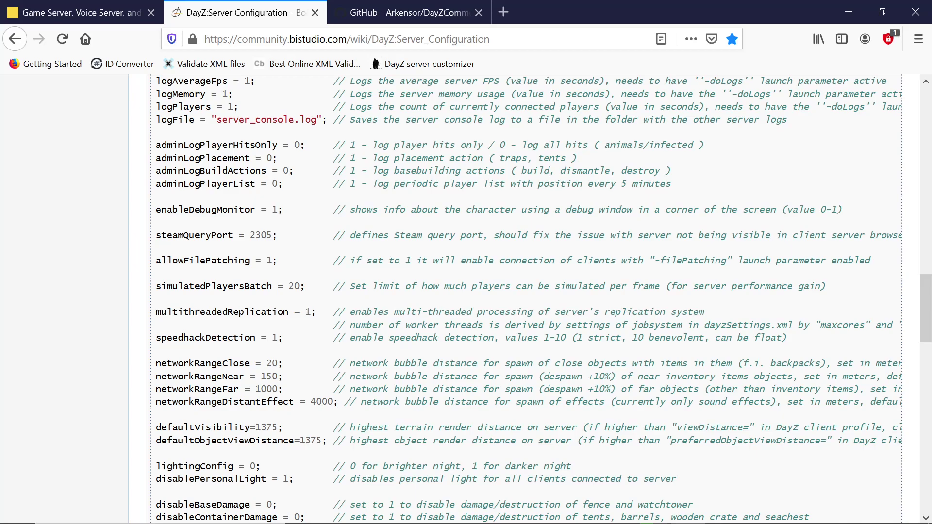
{"action": "scroll", "coordinate": [214, 325], "scroll_direction": "up", "scroll_amount": 7}
{"action": "scroll", "coordinate": [213, 325], "scroll_direction": "down", "scroll_amount": 7}
{"action": "scroll", "coordinate": [206, 199], "scroll_direction": "down", "scroll_amount": 4}
{"action": "scroll", "coordinate": [210, 233], "scroll_direction": "up", "scroll_amount": 4}
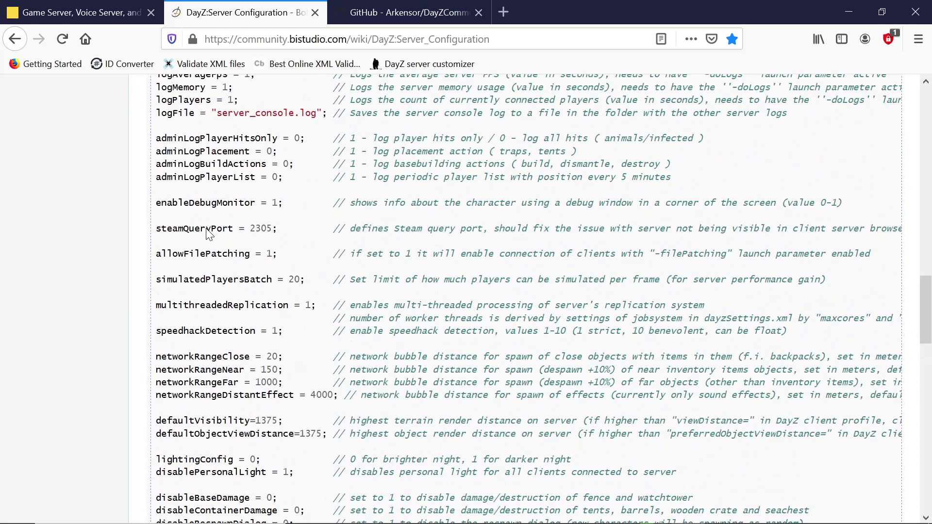
{"action": "scroll", "coordinate": [210, 234], "scroll_direction": "up", "scroll_amount": 10}
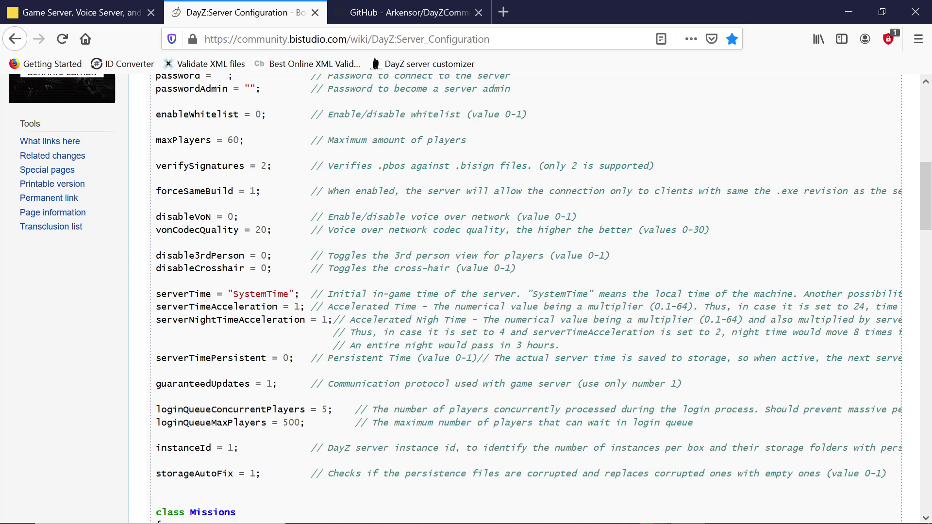
{"action": "scroll", "coordinate": [466, 299], "scroll_direction": "down", "scroll_amount": 10}
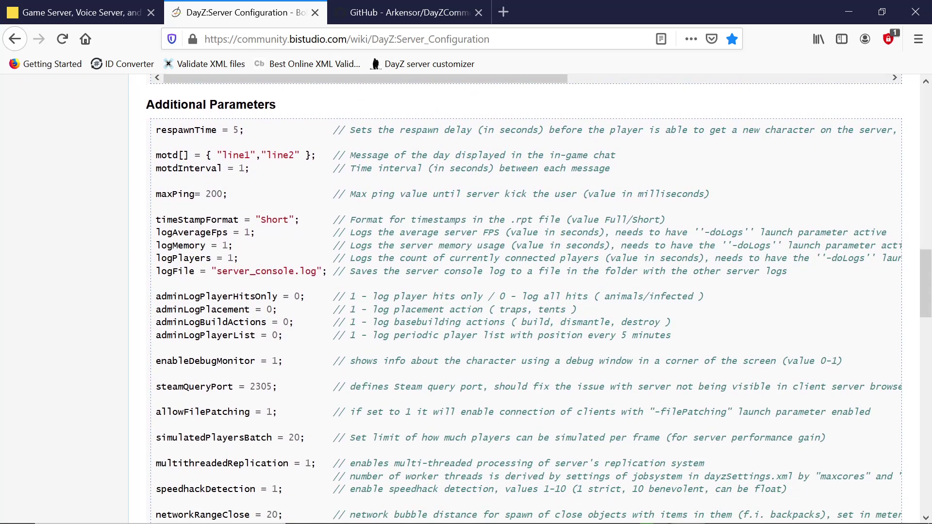
{"action": "scroll", "coordinate": [466, 299], "scroll_direction": "down", "scroll_amount": 2}
{"action": "scroll", "coordinate": [219, 298], "scroll_direction": "down", "scroll_amount": 6}
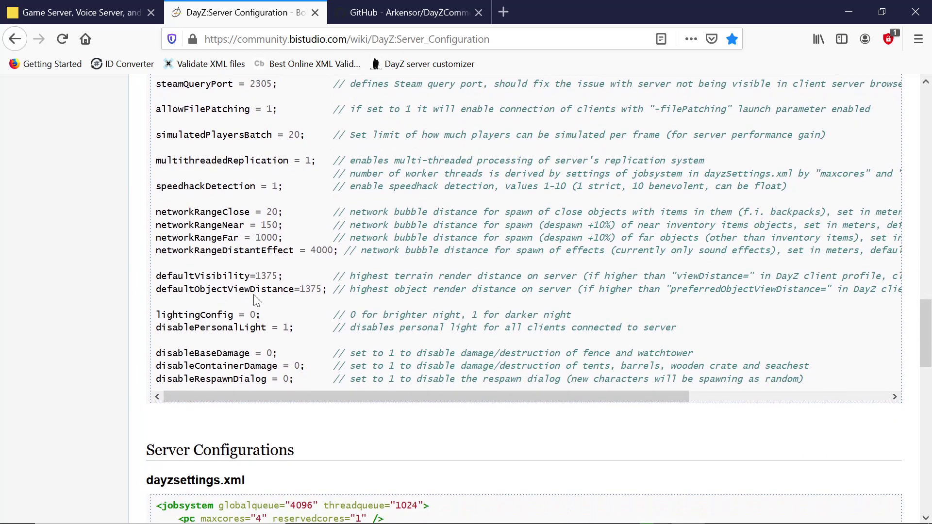
{"action": "scroll", "coordinate": [169, 301], "scroll_direction": "up", "scroll_amount": 6}
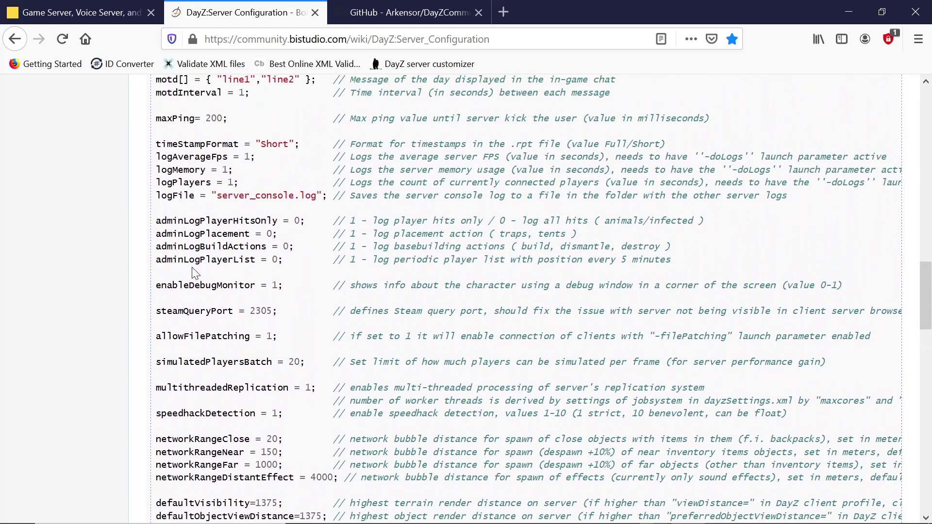
{"action": "scroll", "coordinate": [524, 296], "scroll_direction": "down", "scroll_amount": 15}
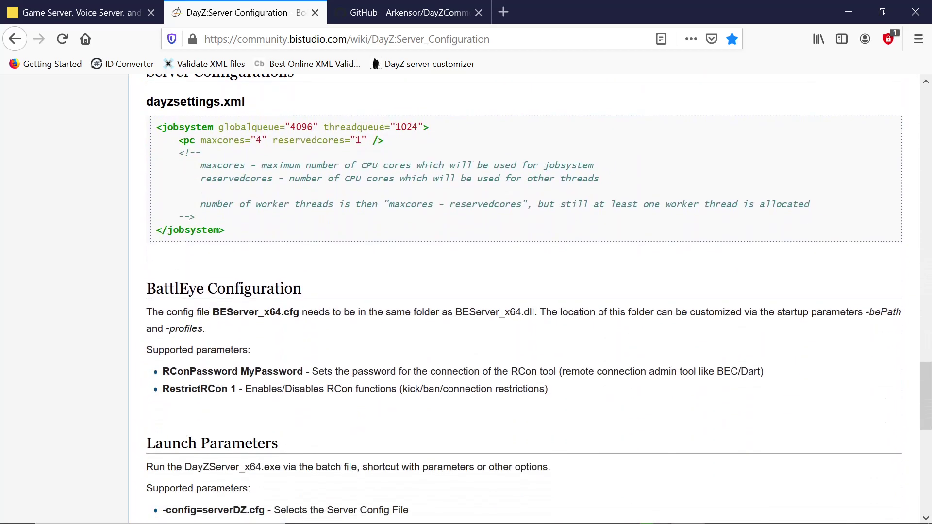
Step: Copy 'mod' from the -mod=<string> entry in the wiki's Launch Parameters list
{"action": "scroll", "coordinate": [194, 226], "scroll_direction": "down", "scroll_amount": 9}
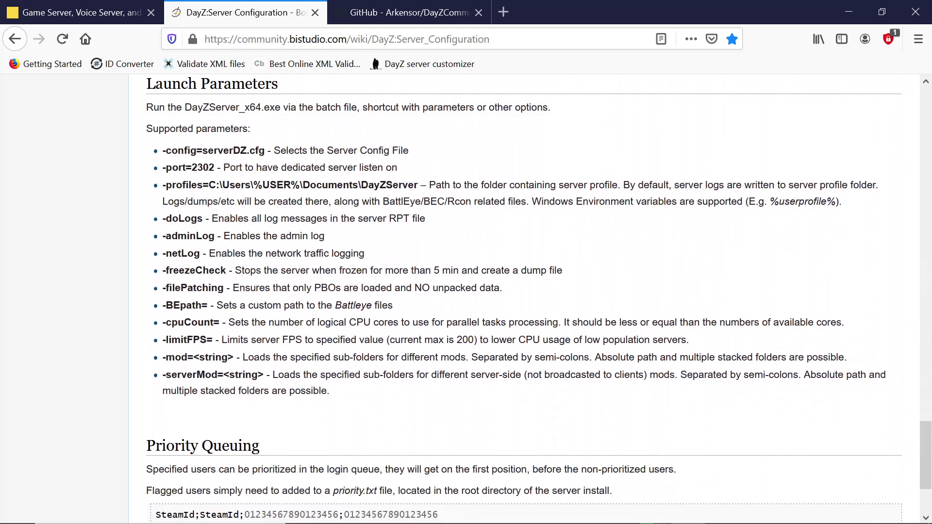
{"action": "scroll", "coordinate": [194, 226], "scroll_direction": "up", "scroll_amount": 2}
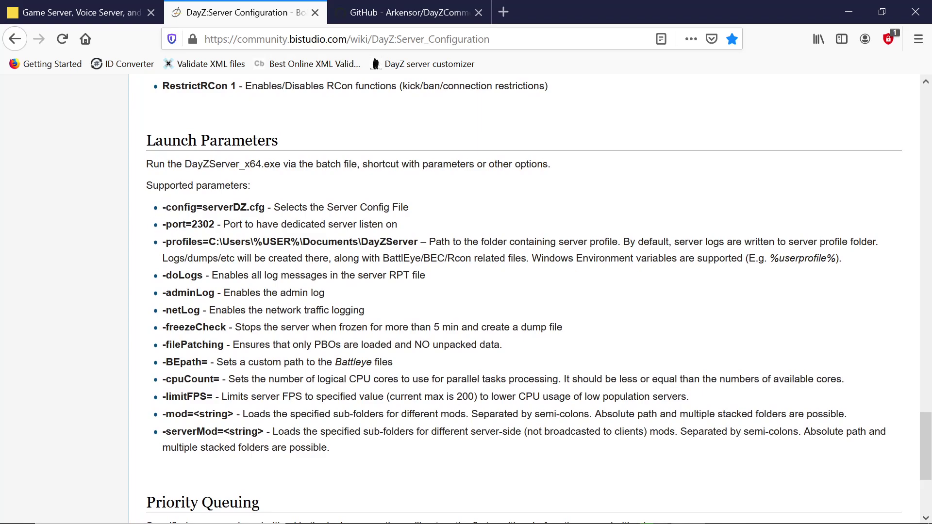
{"action": "scroll", "coordinate": [524, 296], "scroll_direction": "down", "scroll_amount": 4}
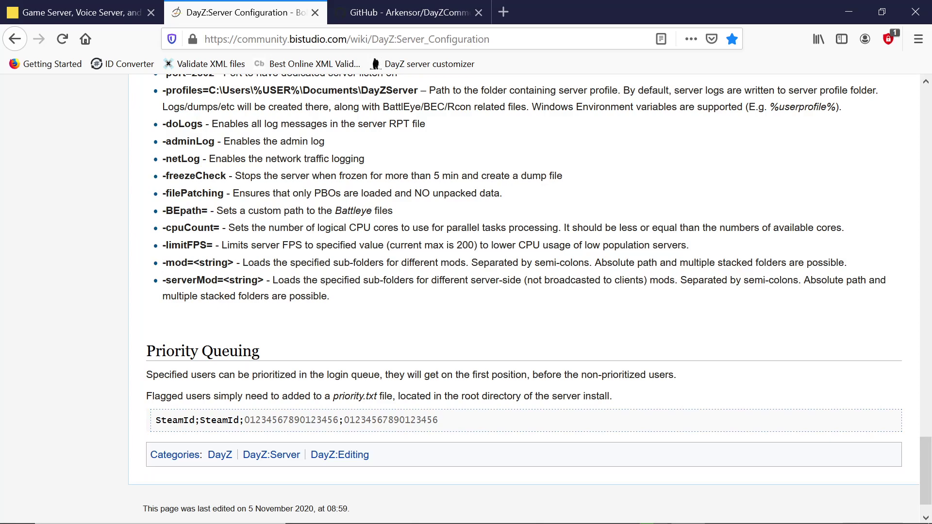
{"action": "double_click", "coordinate": [177, 263]}
{"action": "right_click", "coordinate": [173, 262]}
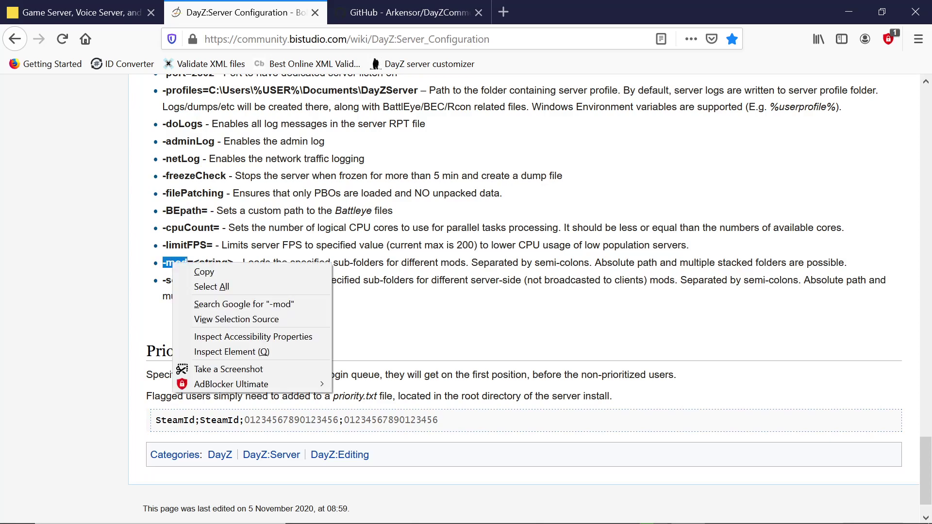
{"action": "left_click", "coordinate": [206, 270]}
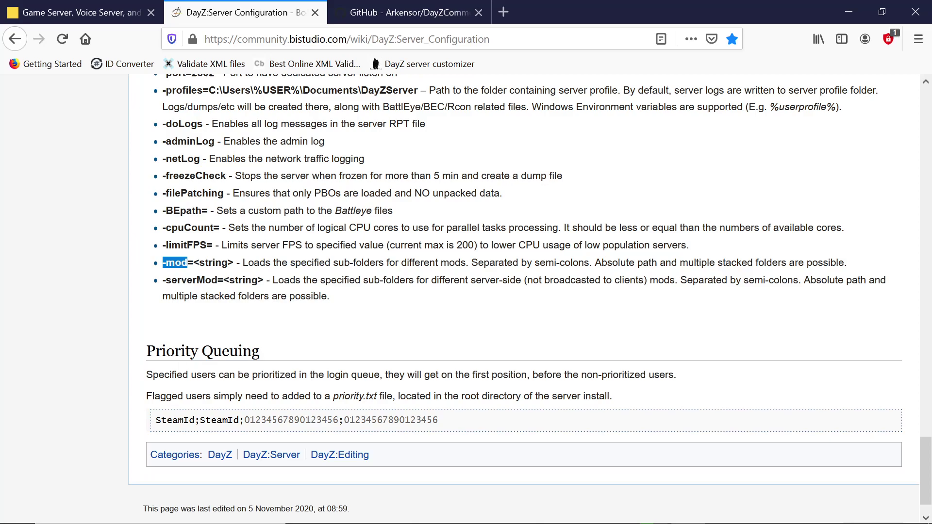
{"action": "left_click", "coordinate": [273, 261]}
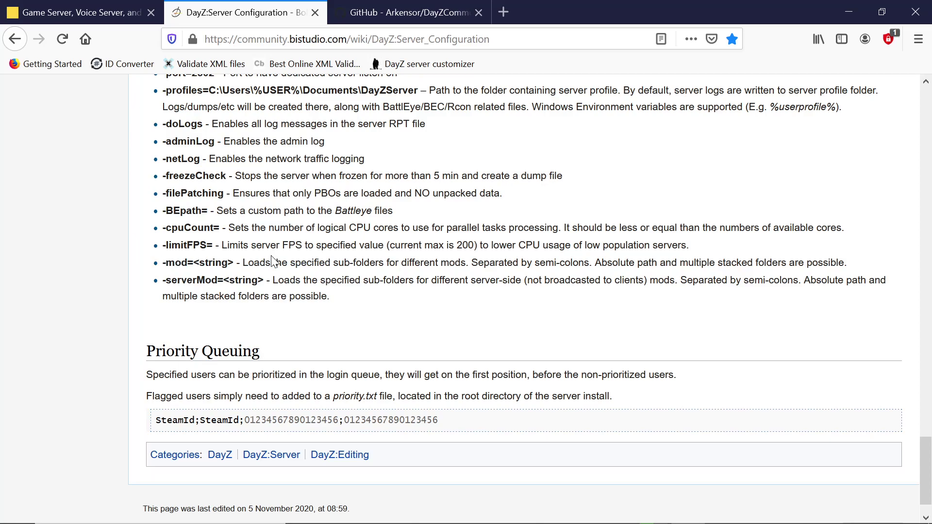
Step: Append a quoted "-mod=" argument to line 9 of DayZCommunityOfflineMode.bat
{"action": "left_click", "coordinate": [849, 11]}
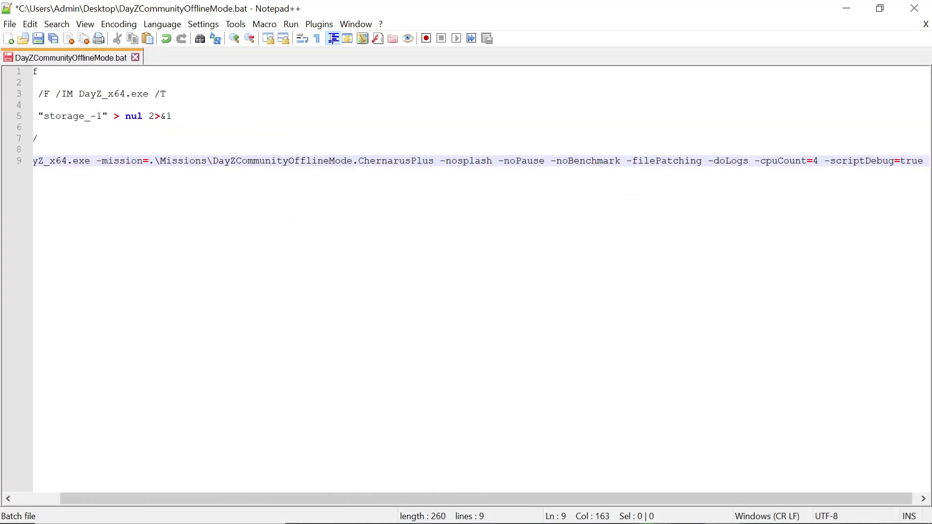
{"action": "right_click", "coordinate": [771, 161]}
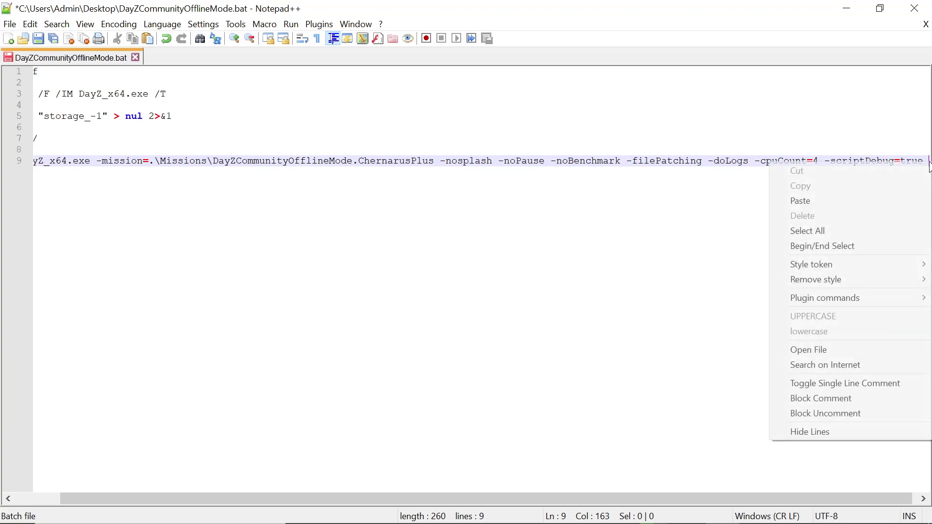
{"action": "left_click", "coordinate": [864, 203]}
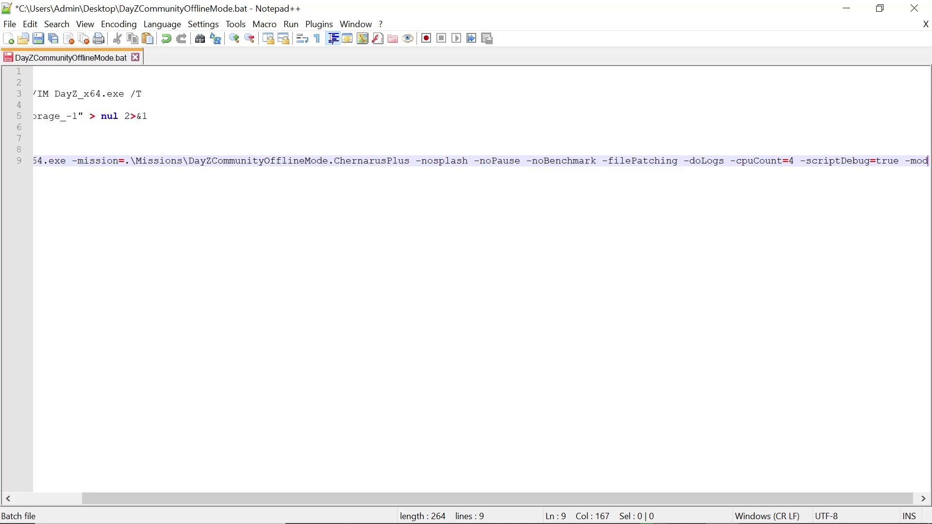
{"action": "type", "text": "="}
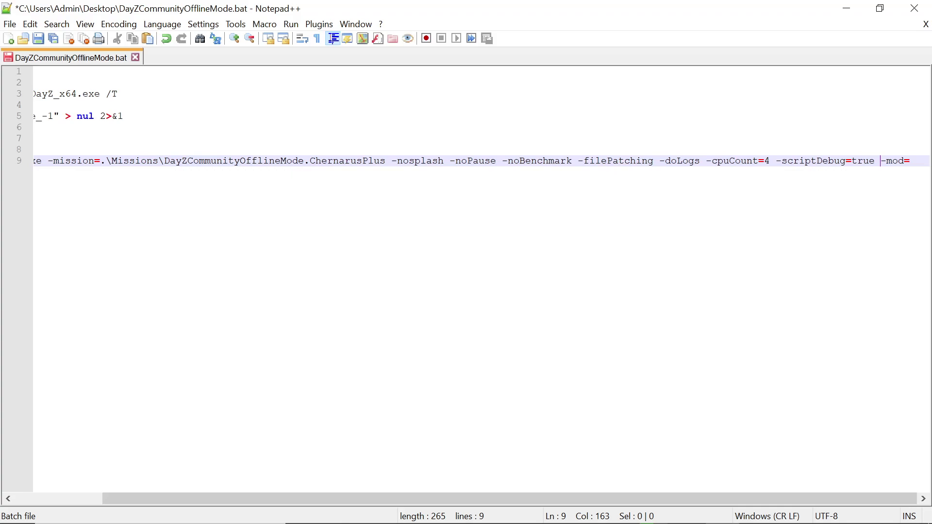
{"action": "type", "text": "\""}
{"action": "key", "text": "End"}
{"action": "key", "text": "BackSpace"}
{"action": "type", "text": "\""}
Step: Search the DayZ Workshop in Steam for builderitems
{"action": "left_click", "coordinate": [853, 9]}
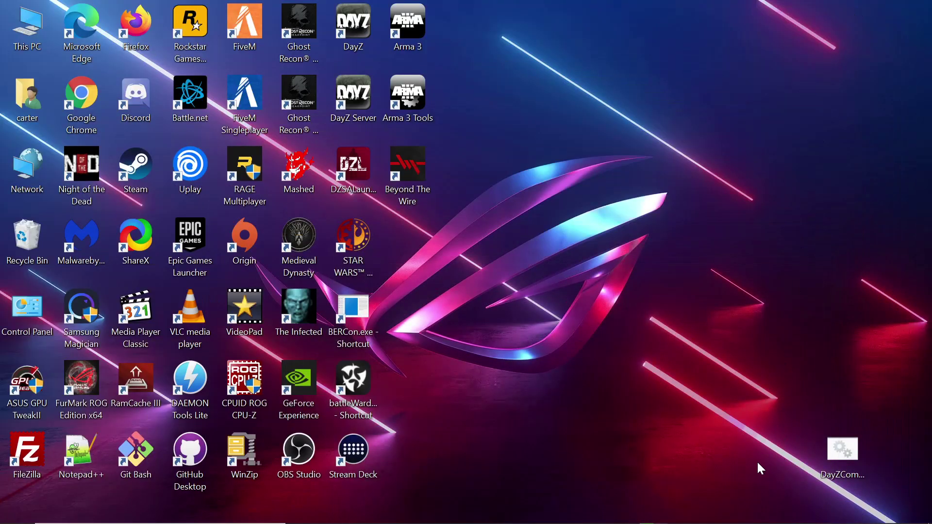
{"action": "mouse_move", "coordinate": [631, 522]}
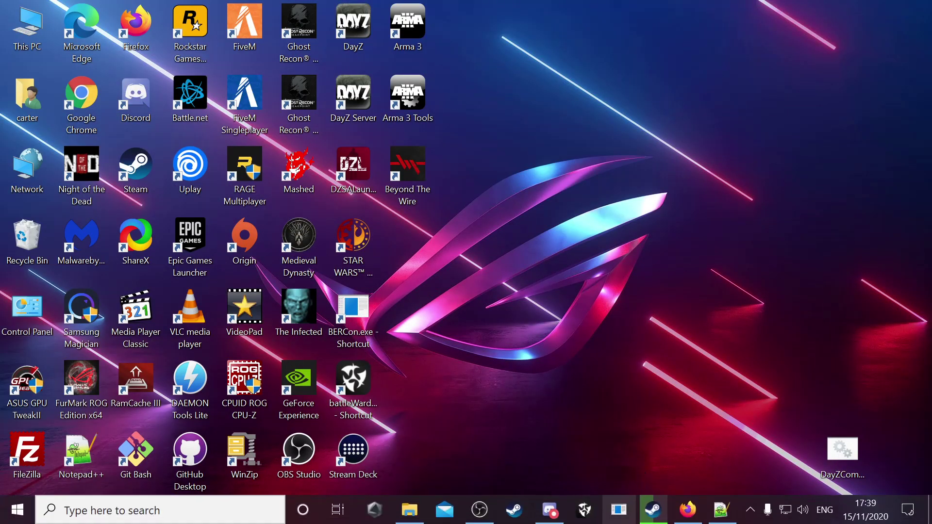
{"action": "mouse_move", "coordinate": [665, 517]}
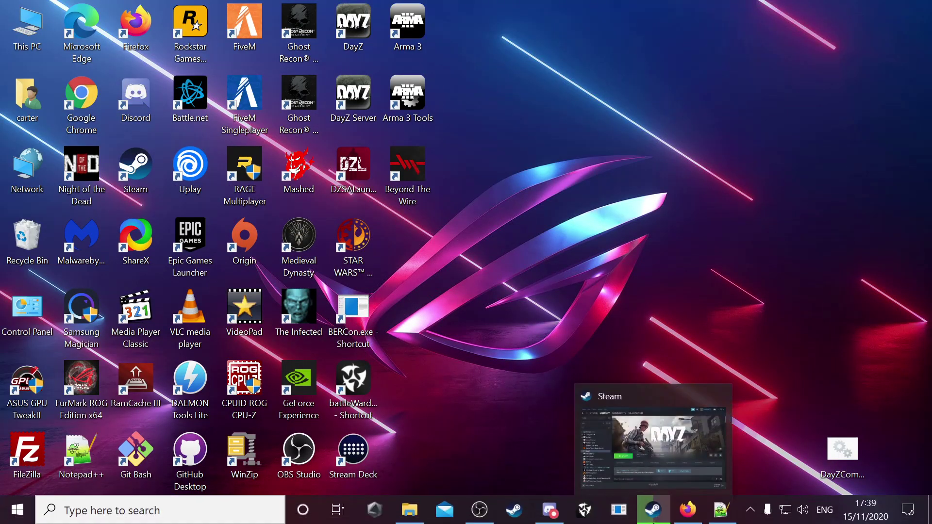
{"action": "left_click", "coordinate": [664, 516]}
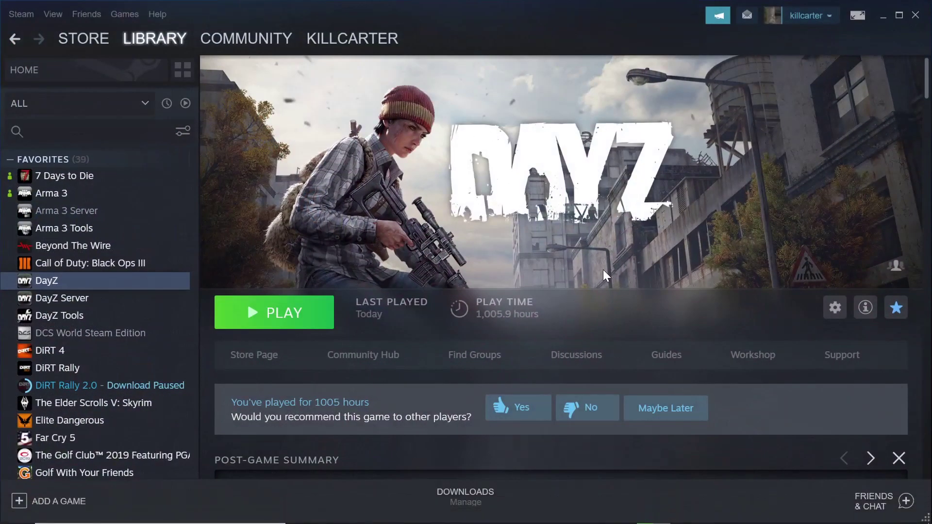
{"action": "left_click", "coordinate": [766, 358]}
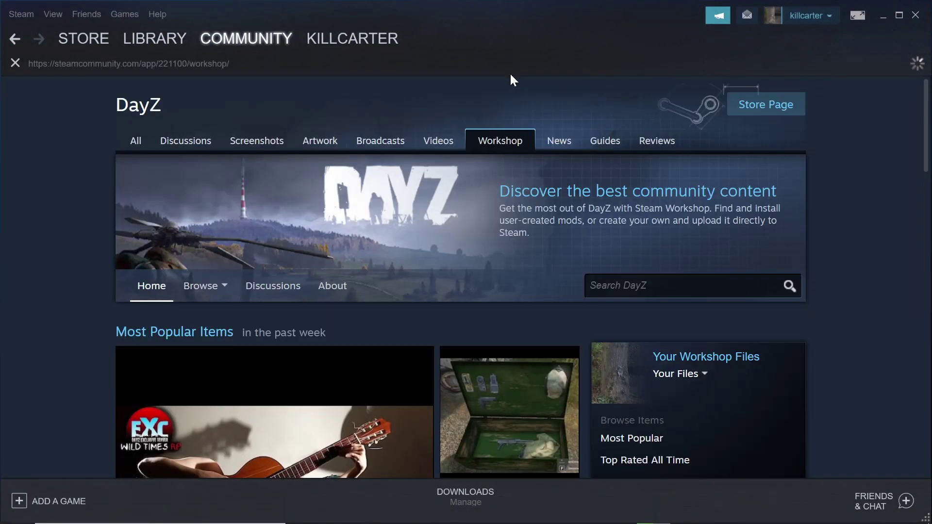
{"action": "left_click", "coordinate": [632, 286]}
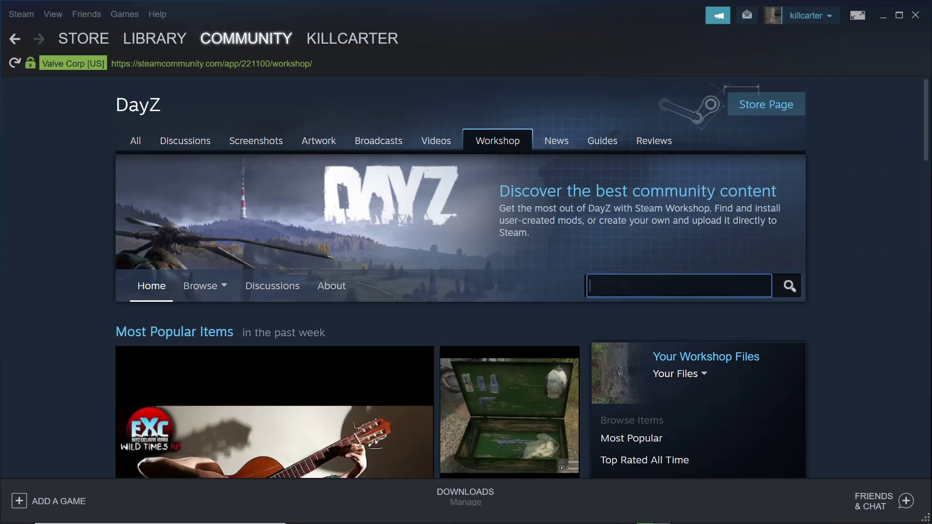
{"action": "type", "text": "buil"}
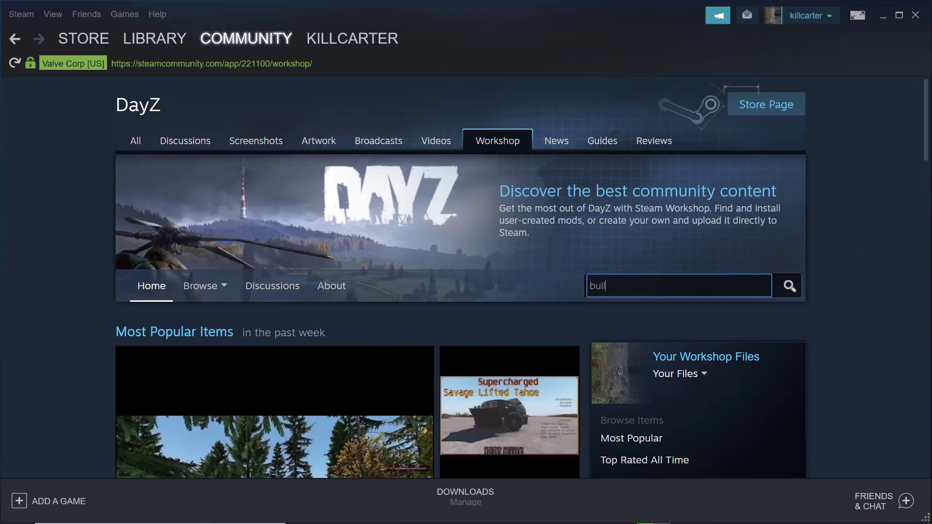
{"action": "type", "text": "deritems"}
{"action": "key", "text": "Return"}
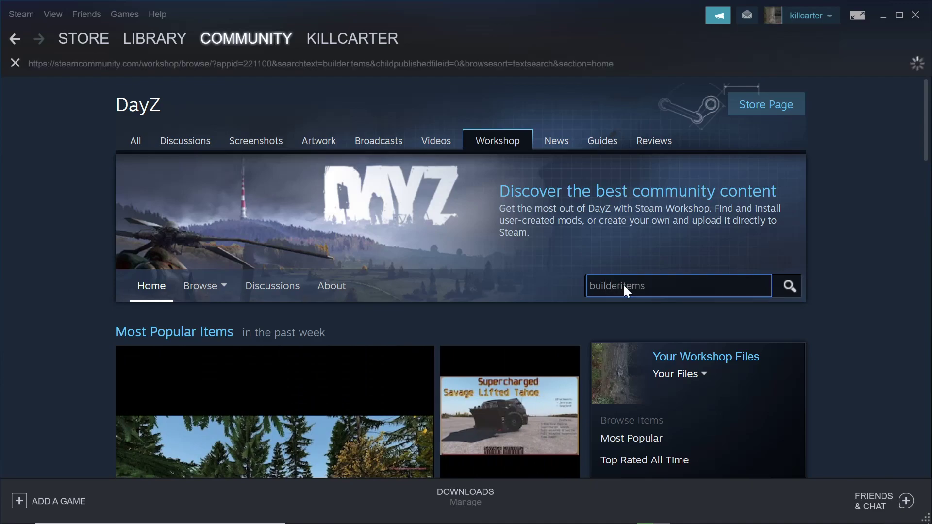
Step: Review the BuilderItems mod page, then return to the builderitems results
{"action": "scroll", "coordinate": [416, 348], "scroll_direction": "down", "scroll_amount": 3}
{"action": "mouse_move", "coordinate": [177, 335]}
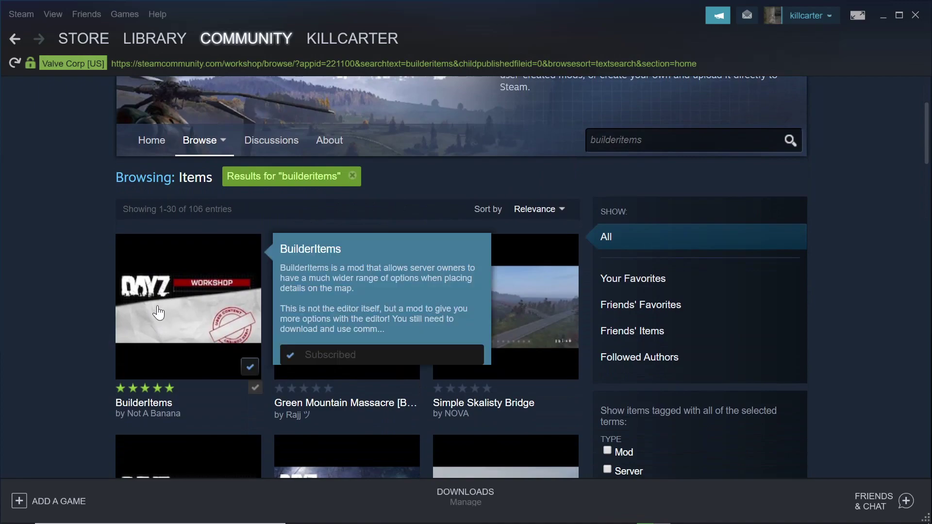
{"action": "left_click", "coordinate": [161, 311]}
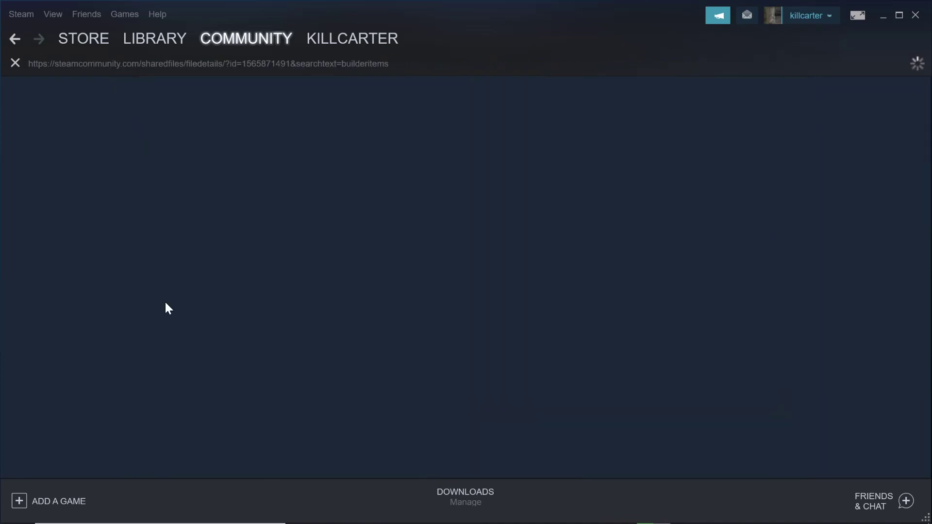
{"action": "scroll", "coordinate": [505, 252], "scroll_direction": "down", "scroll_amount": 7}
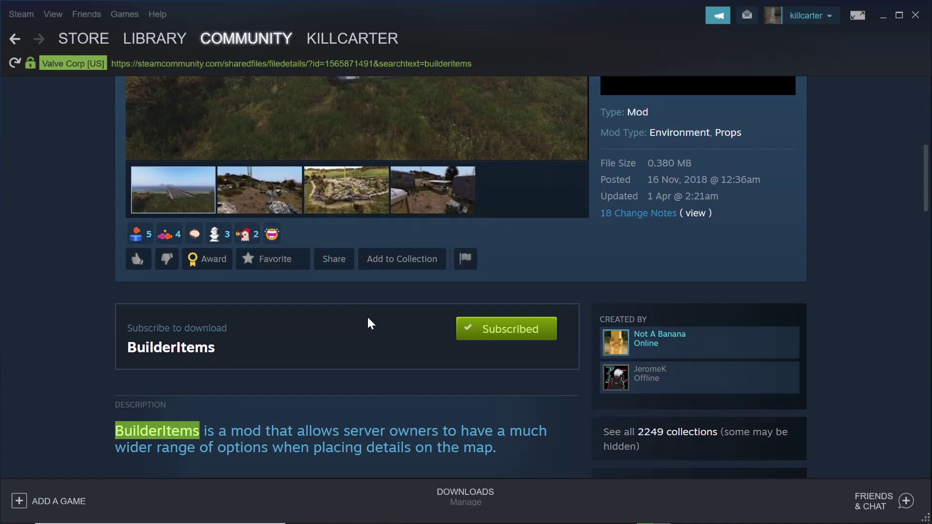
{"action": "scroll", "coordinate": [368, 318], "scroll_direction": "down", "scroll_amount": 6}
{"action": "scroll", "coordinate": [368, 321], "scroll_direction": "up", "scroll_amount": 8}
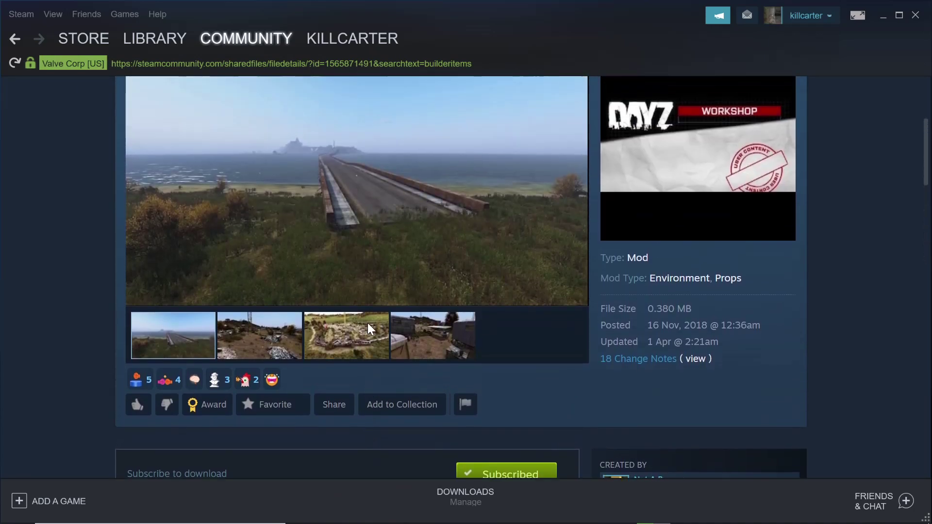
{"action": "scroll", "coordinate": [368, 322], "scroll_direction": "down", "scroll_amount": 3}
{"action": "scroll", "coordinate": [631, 374], "scroll_direction": "down", "scroll_amount": 6}
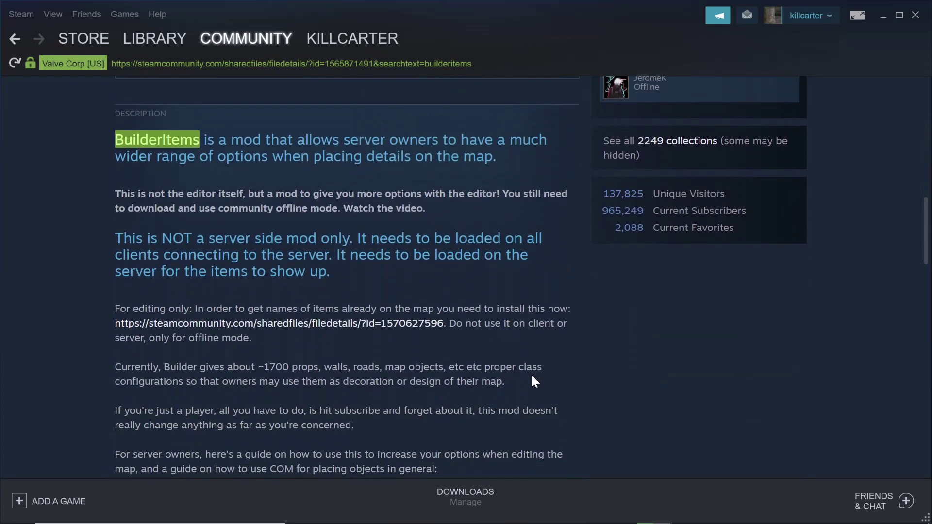
{"action": "scroll", "coordinate": [533, 381], "scroll_direction": "up", "scroll_amount": 10}
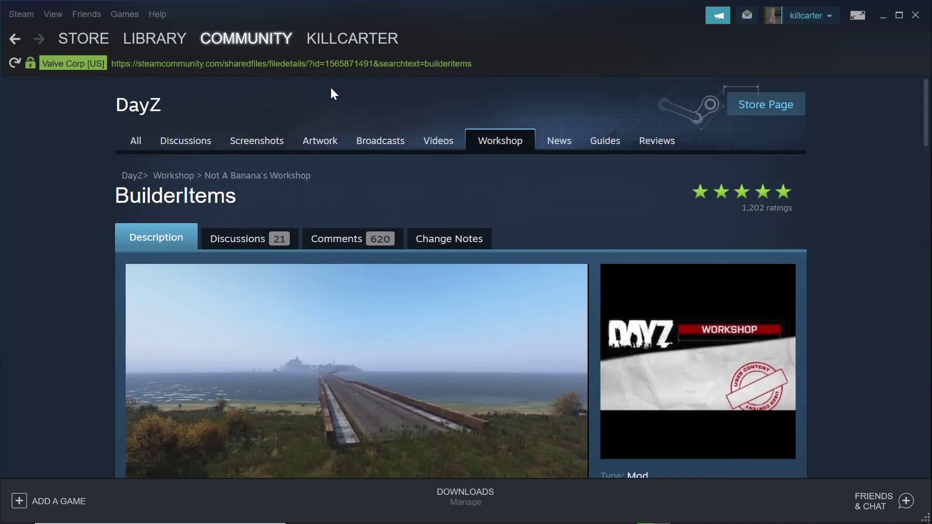
{"action": "key", "text": "alt+Left"}
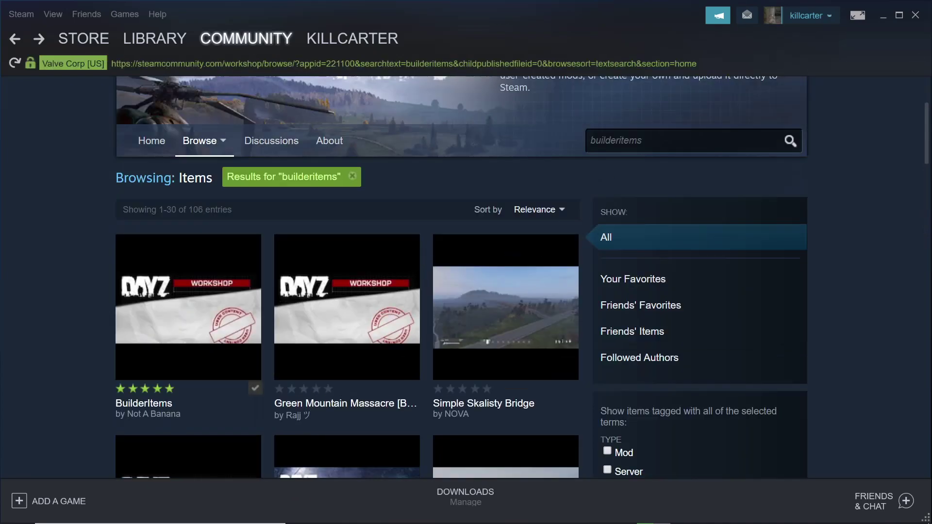
Step: Search builderstatics and confirm BuilderStatics is subscribed and requires BuilderItems
{"action": "left_click", "coordinate": [642, 140]}
{"action": "key", "text": "BackSpace"}
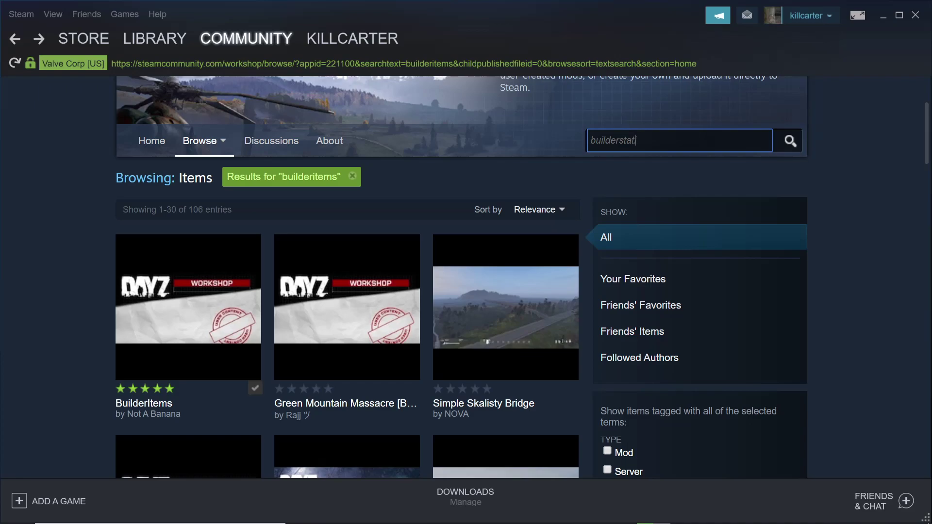
{"action": "key", "text": "Return"}
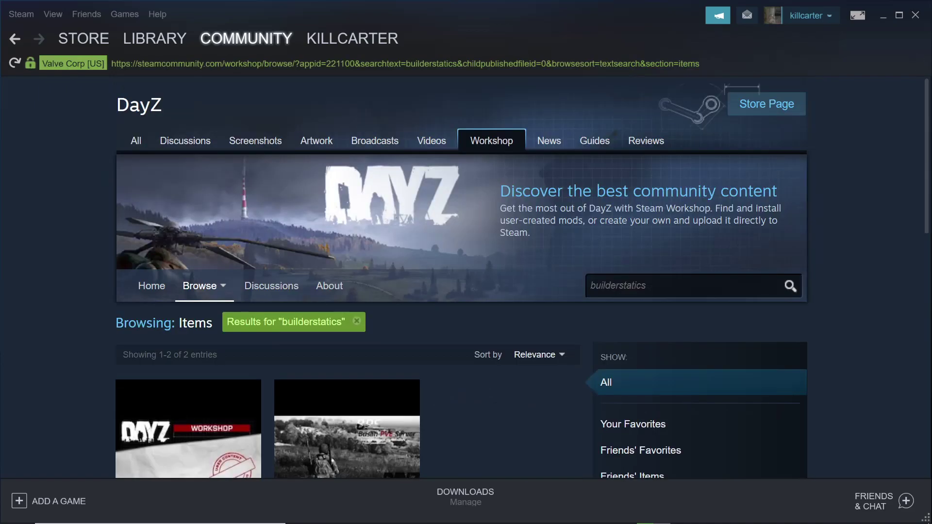
{"action": "scroll", "coordinate": [155, 238], "scroll_direction": "down", "scroll_amount": 5}
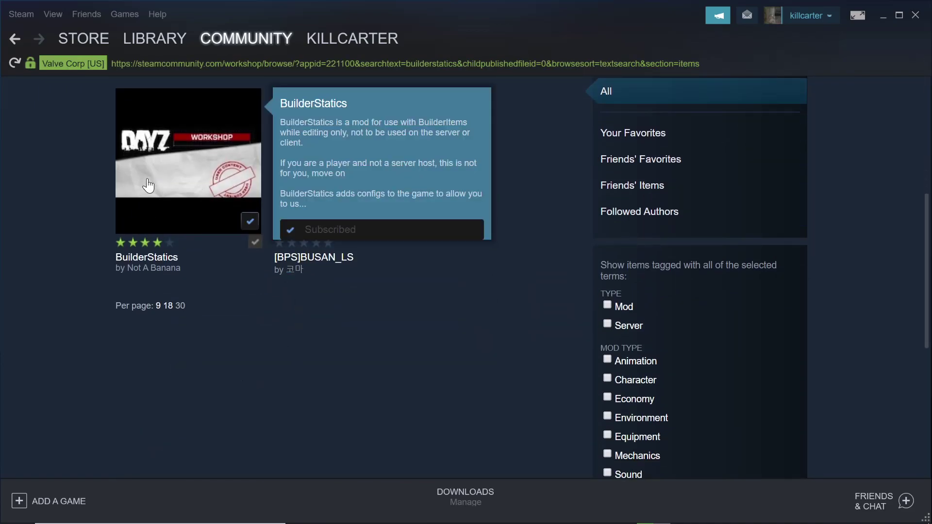
{"action": "mouse_move", "coordinate": [195, 204]}
{"action": "left_click", "coordinate": [194, 170]}
{"action": "scroll", "coordinate": [487, 191], "scroll_direction": "down", "scroll_amount": 6}
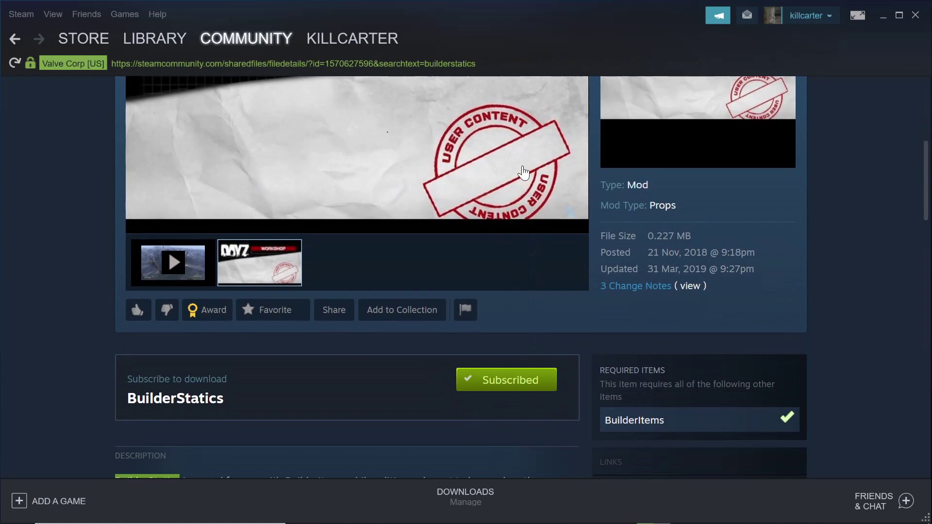
{"action": "scroll", "coordinate": [534, 155], "scroll_direction": "up", "scroll_amount": 6}
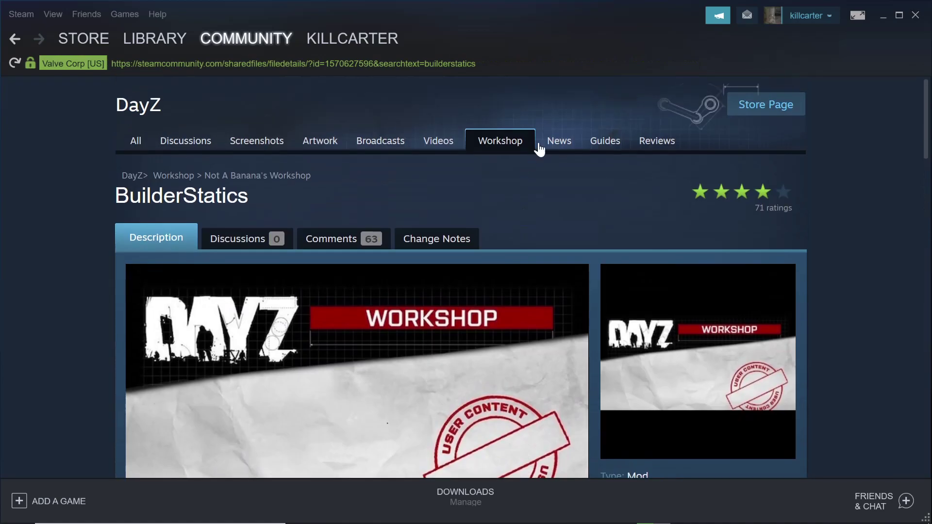
{"action": "left_click", "coordinate": [882, 16]}
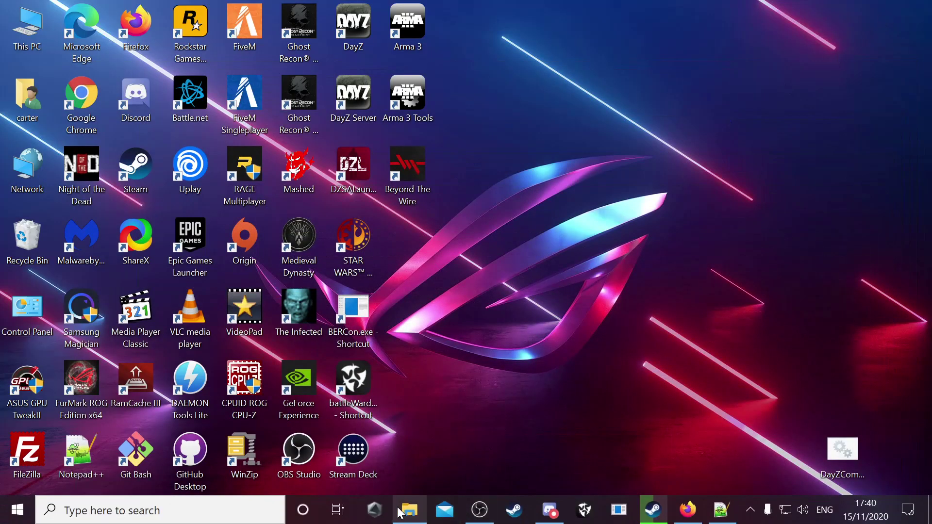
Step: Open DayZ's !Workshop folder in File Explorer
{"action": "left_click", "coordinate": [400, 511]}
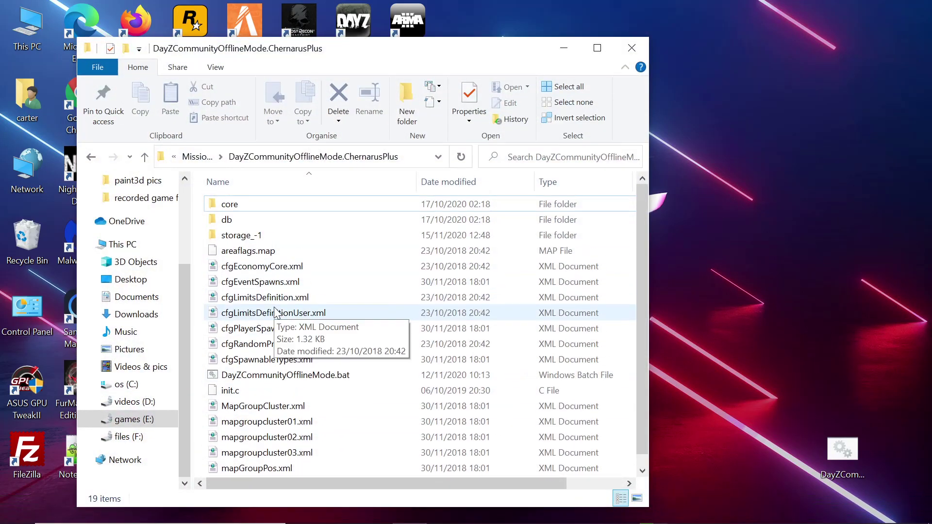
{"action": "key", "text": "alt+Left"}
{"action": "key", "text": "alt+Left"}
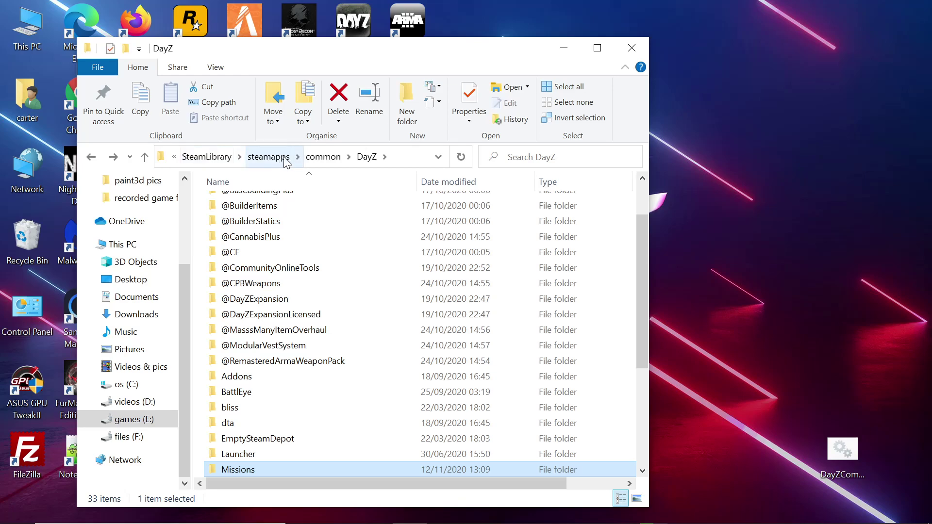
{"action": "scroll", "coordinate": [232, 328], "scroll_direction": "up", "scroll_amount": 2}
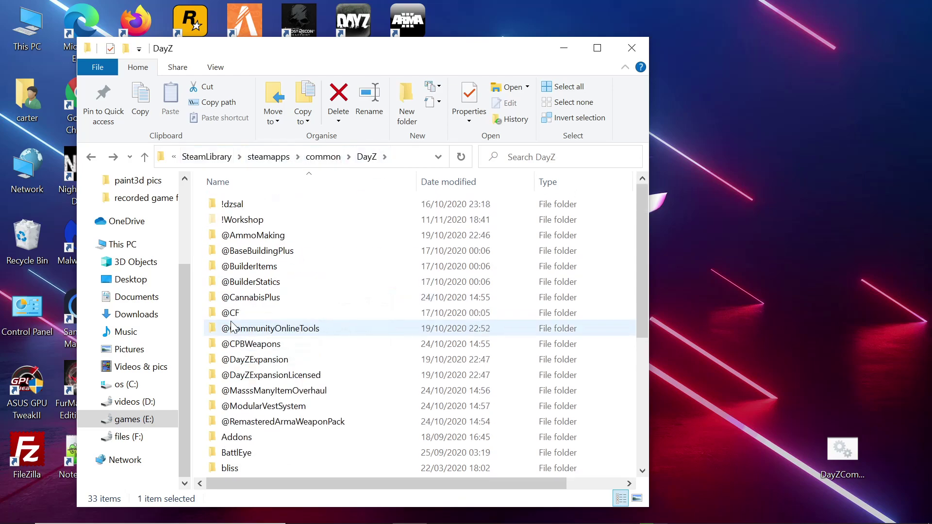
{"action": "double_click", "coordinate": [234, 221]}
{"action": "scroll", "coordinate": [222, 253], "scroll_direction": "down", "scroll_amount": 1}
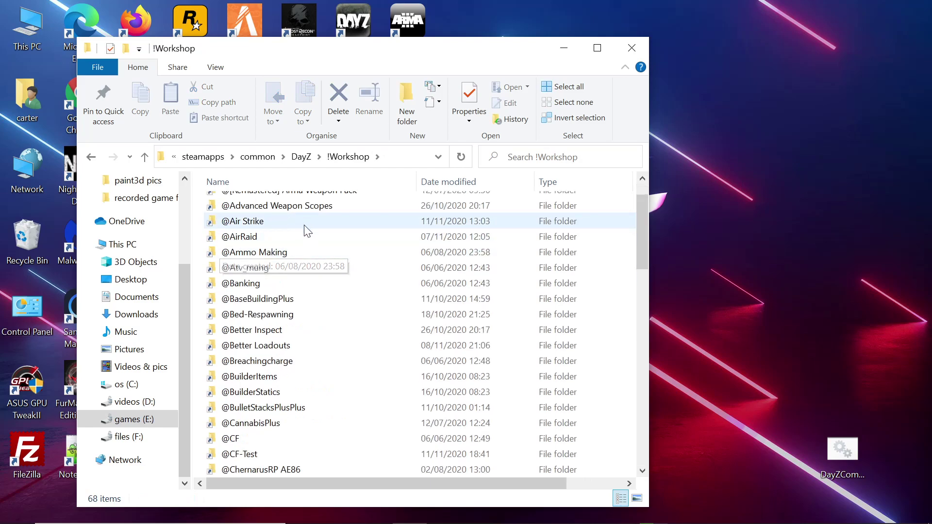
{"action": "scroll", "coordinate": [254, 286], "scroll_direction": "down", "scroll_amount": 2}
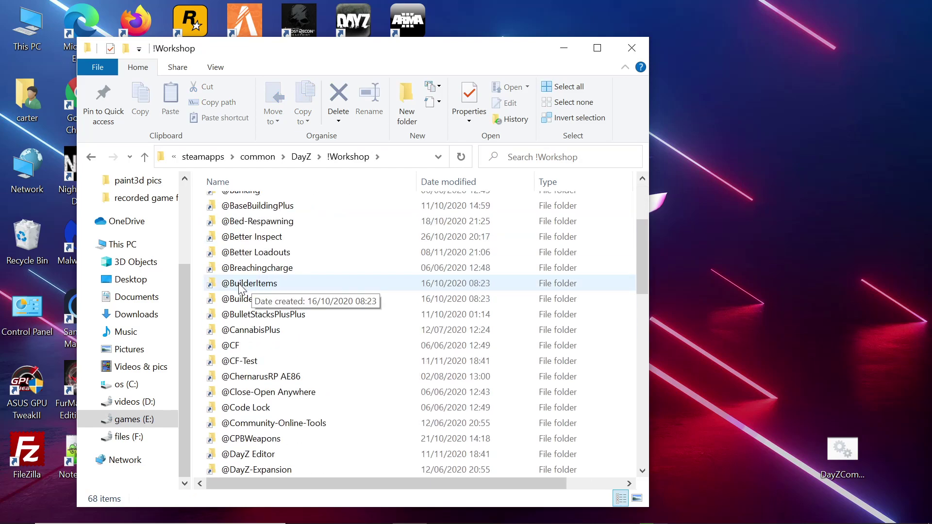
{"action": "left_click", "coordinate": [279, 287]}
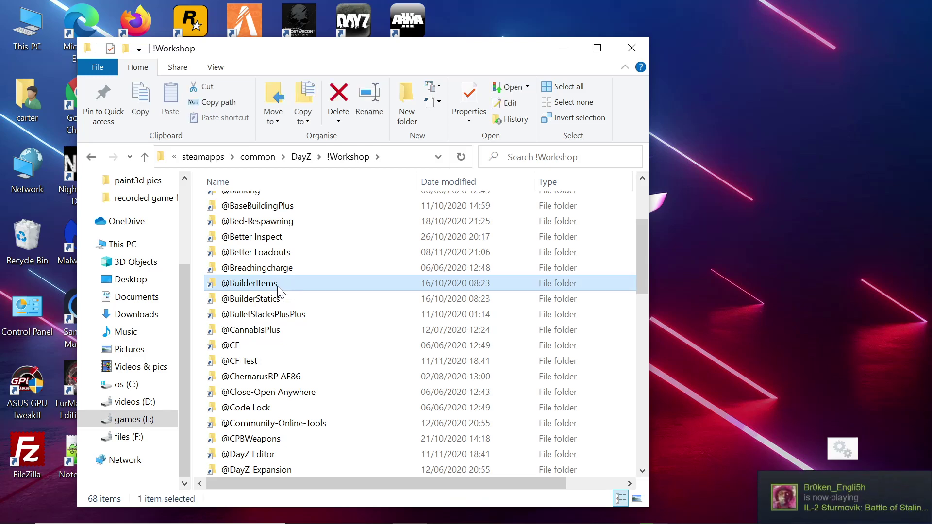
{"action": "key", "text": "F2"}
{"action": "right_click", "coordinate": [237, 284]}
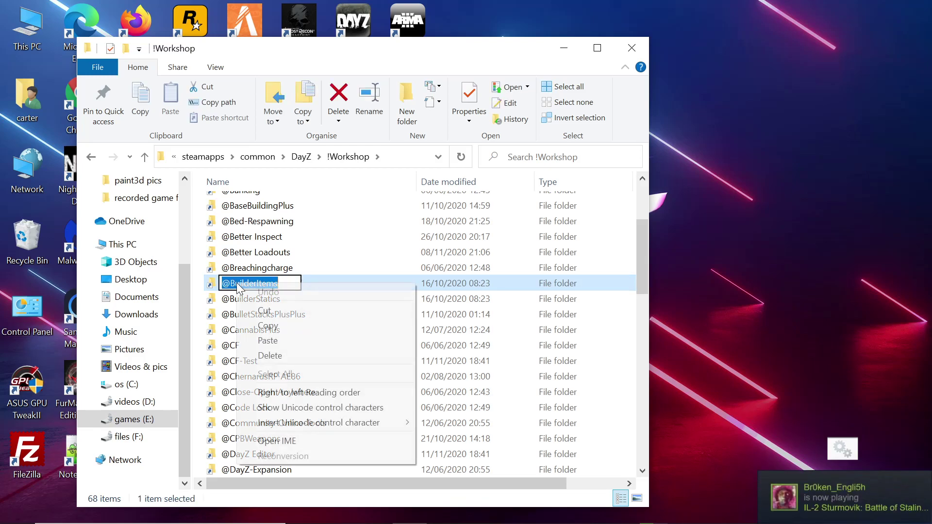
{"action": "left_click", "coordinate": [270, 327]}
{"action": "left_click", "coordinate": [349, 285]}
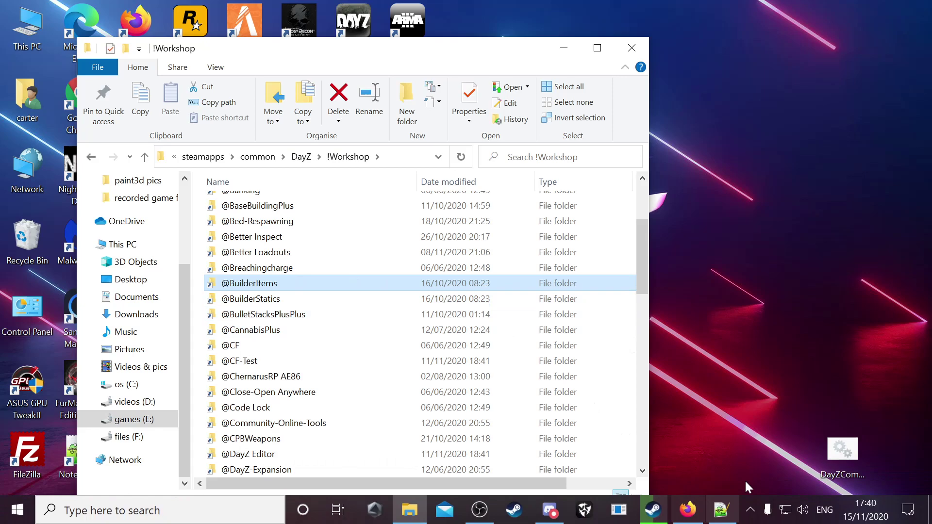
{"action": "left_click", "coordinate": [724, 515]}
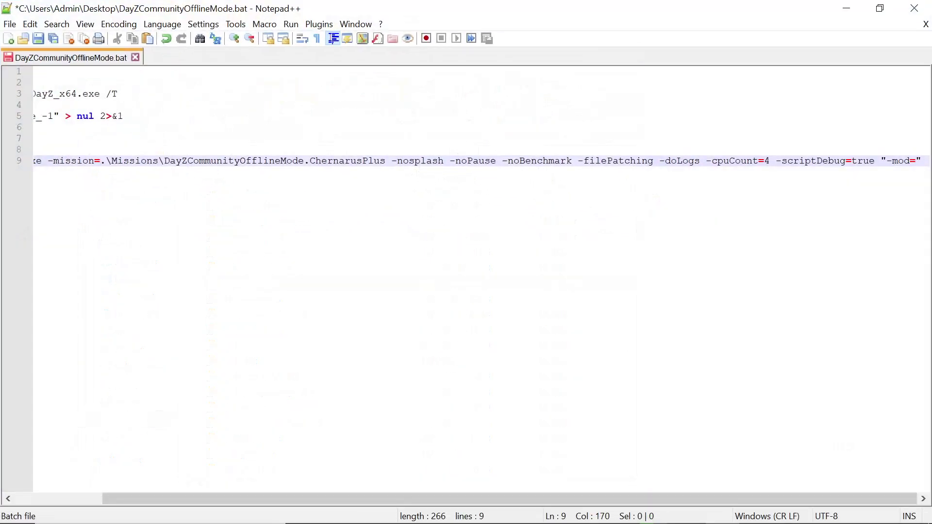
{"action": "key", "text": "Left"}
{"action": "right_click", "coordinate": [893, 163]}
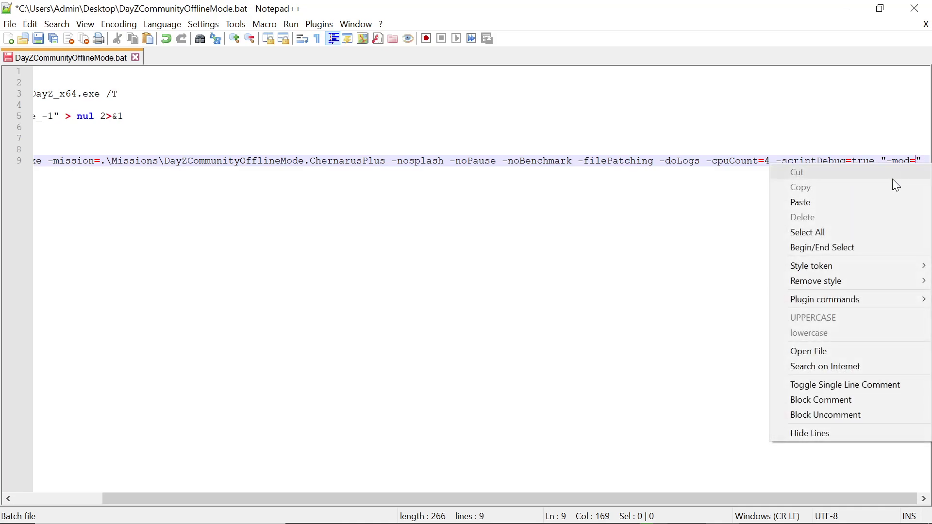
{"action": "left_click", "coordinate": [817, 202]}
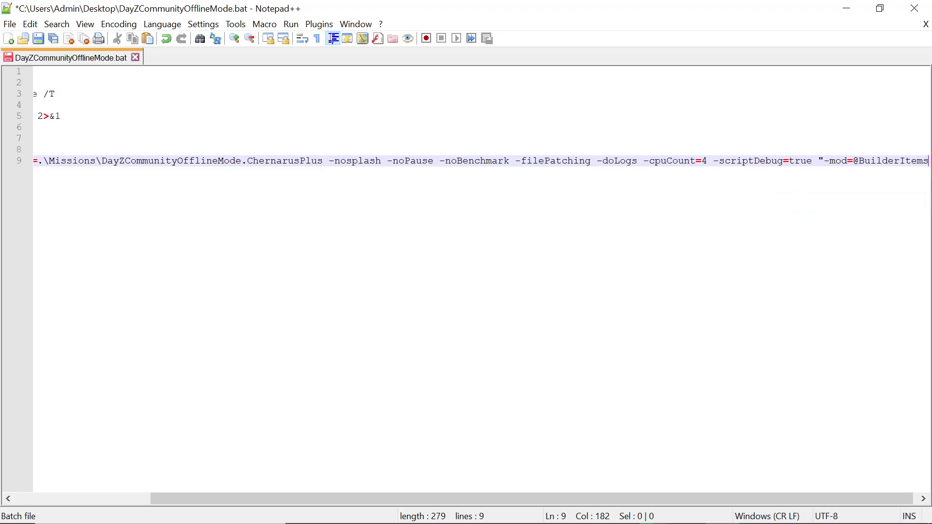
{"action": "left_click_drag", "start_coordinate": [696, 500], "coordinate": [807, 501]}
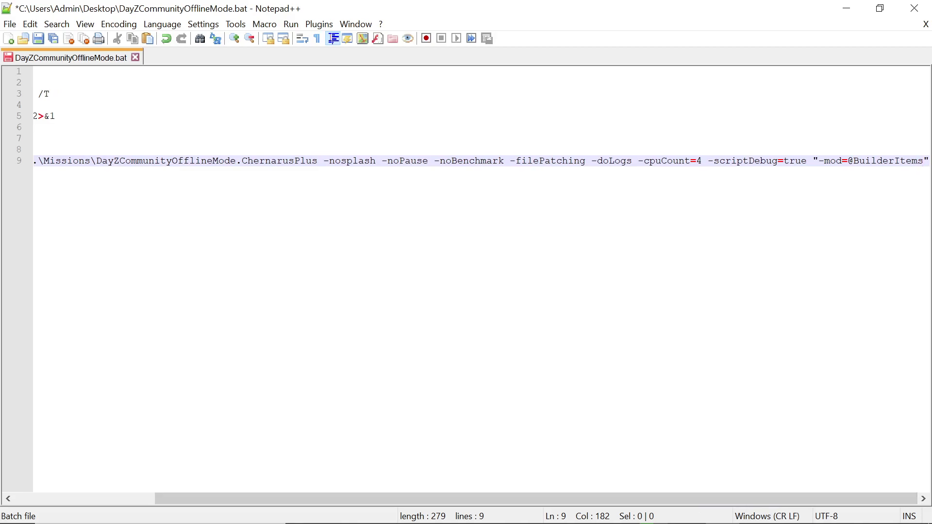
{"action": "type", "text": ";"}
{"action": "left_click_drag", "start_coordinate": [779, 499], "coordinate": [856, 501]}
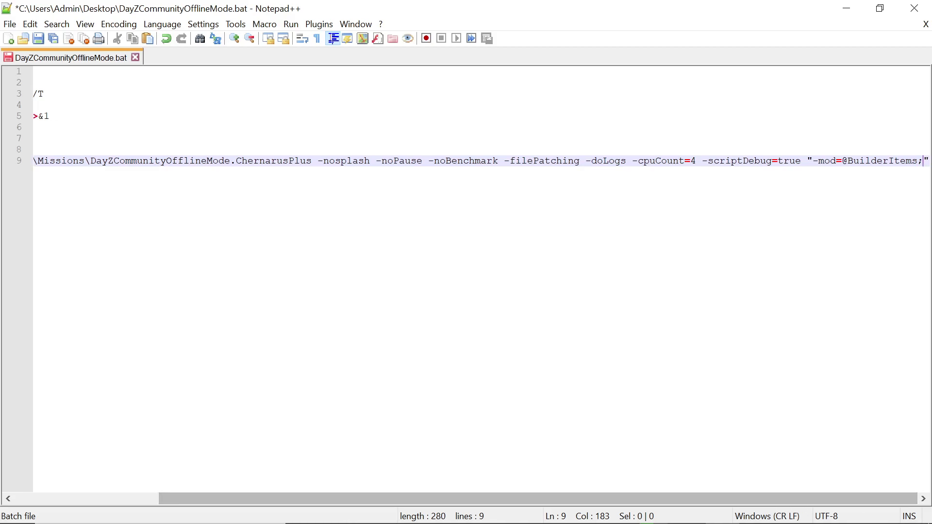
{"action": "left_click", "coordinate": [847, 9]}
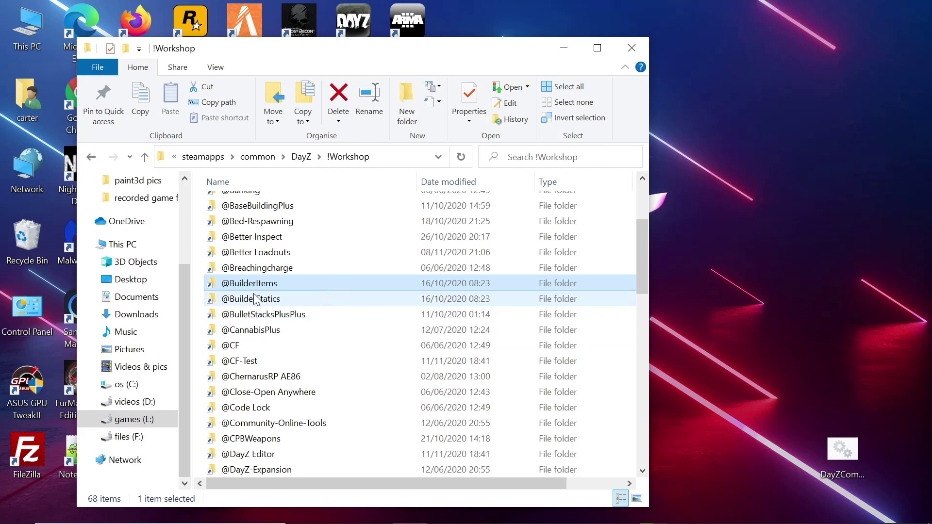
{"action": "left_click", "coordinate": [256, 299]}
{"action": "left_click", "coordinate": [256, 300]}
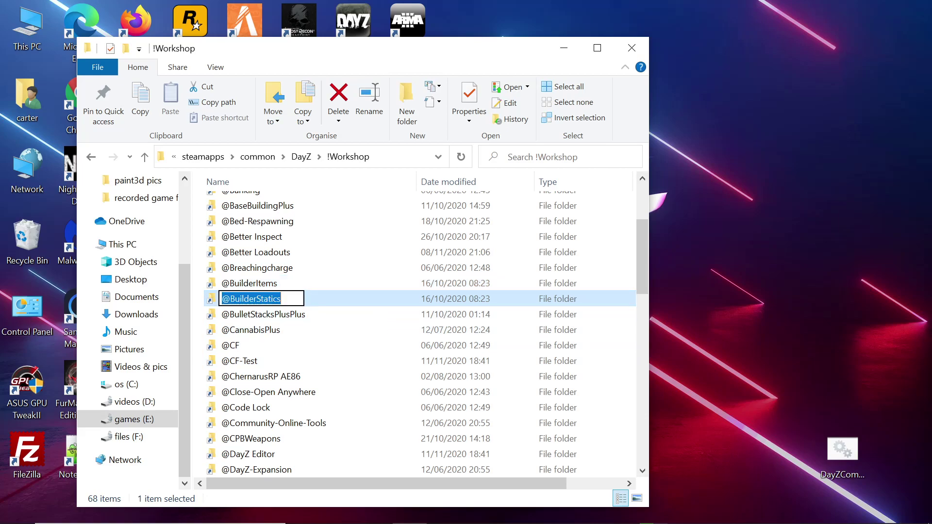
{"action": "right_click", "coordinate": [263, 297]}
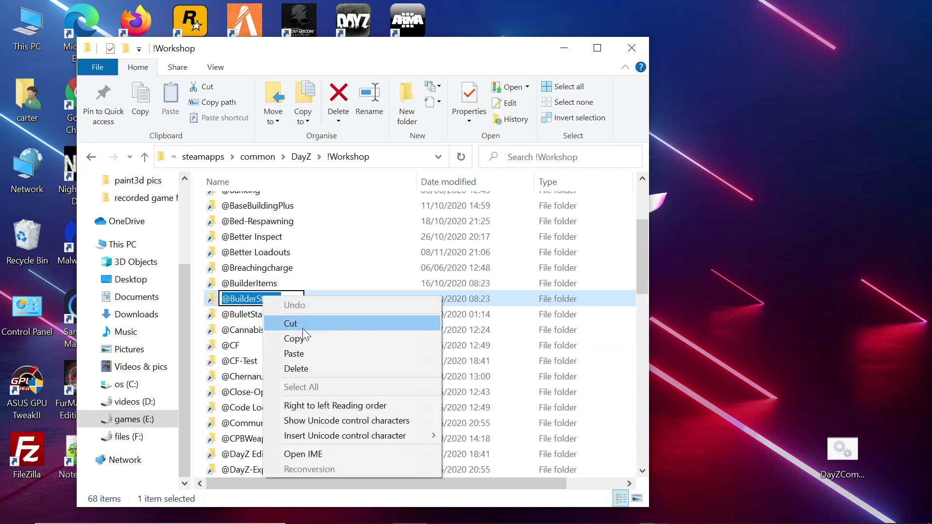
{"action": "left_click", "coordinate": [302, 340]}
{"action": "left_click", "coordinate": [336, 292]}
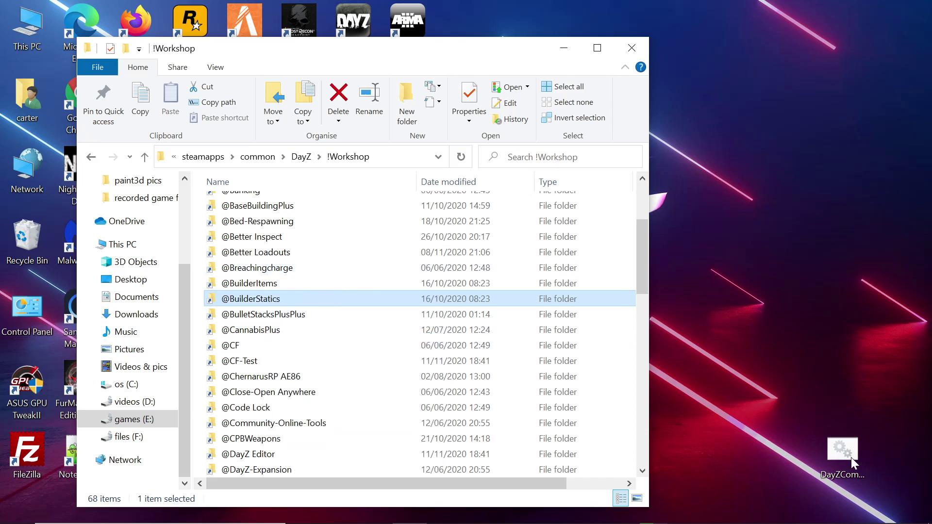
{"action": "mouse_move", "coordinate": [745, 522]}
{"action": "left_click", "coordinate": [722, 510]}
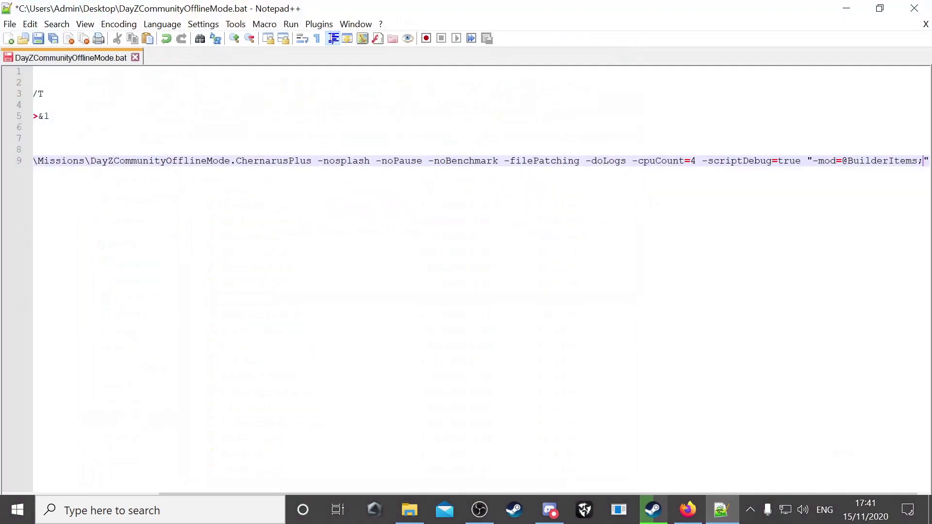
{"action": "right_click", "coordinate": [924, 160]}
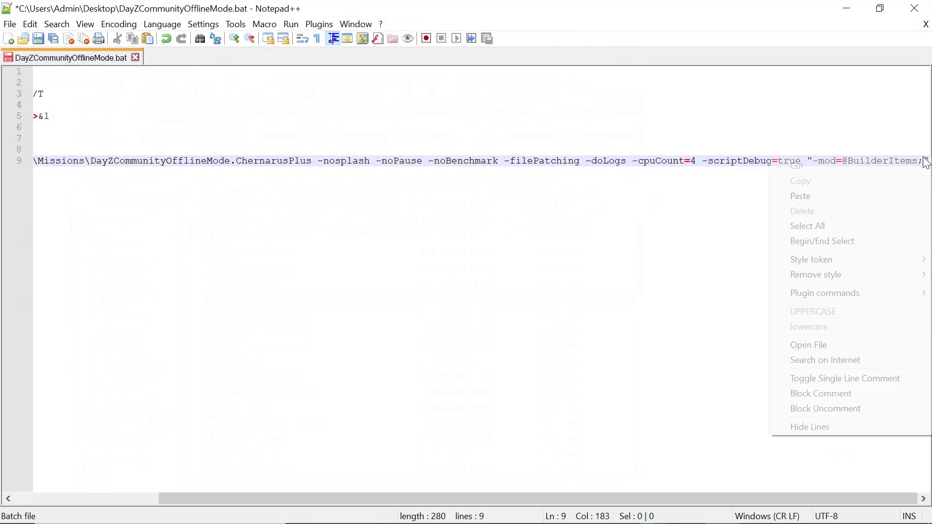
{"action": "left_click", "coordinate": [865, 194]}
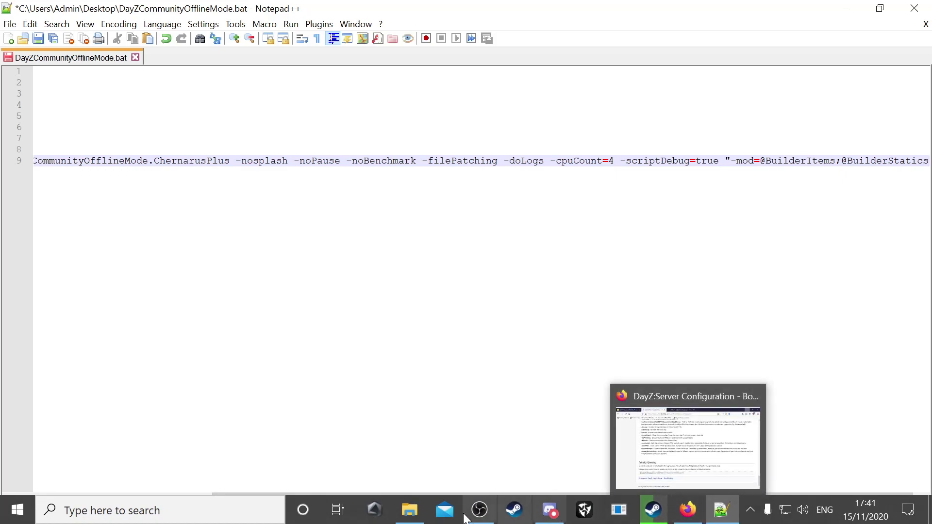
{"action": "mouse_move", "coordinate": [410, 510]}
{"action": "left_click", "coordinate": [415, 470]}
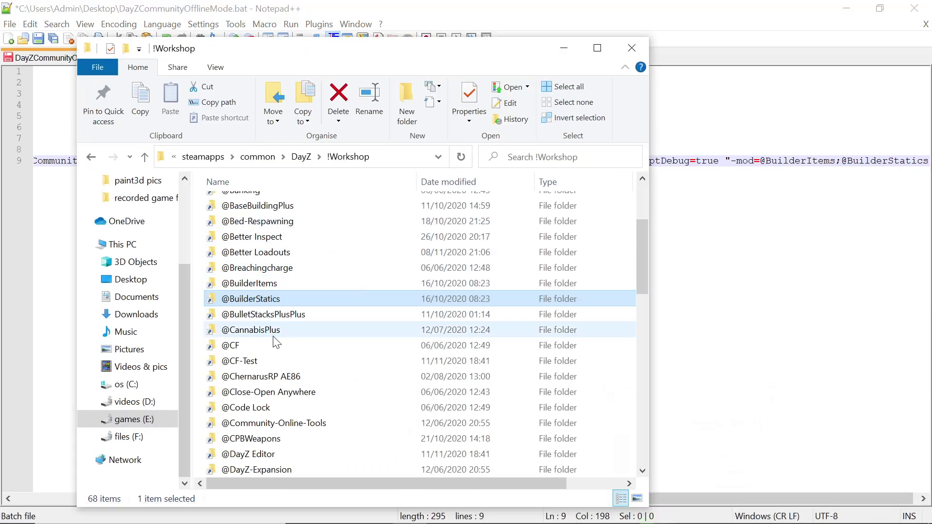
{"action": "scroll", "coordinate": [265, 262], "scroll_direction": "up", "scroll_amount": 2}
{"action": "scroll", "coordinate": [265, 262], "scroll_direction": "up", "scroll_amount": 1}
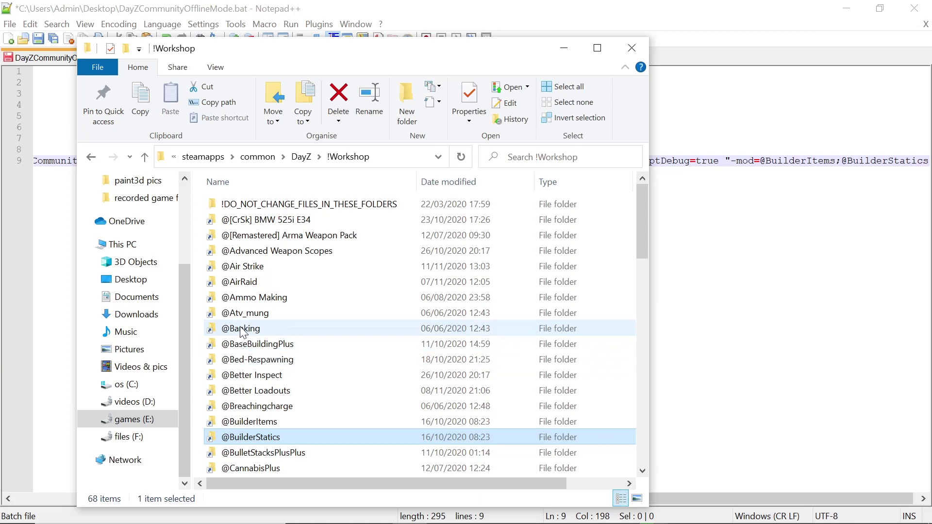
{"action": "scroll", "coordinate": [261, 396], "scroll_direction": "down", "scroll_amount": 2}
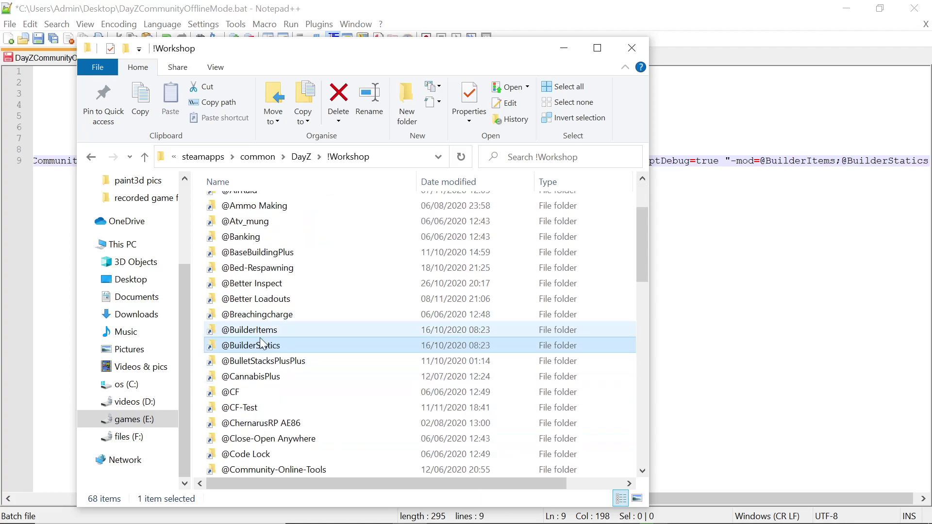
{"action": "scroll", "coordinate": [243, 396], "scroll_direction": "down", "scroll_amount": 2}
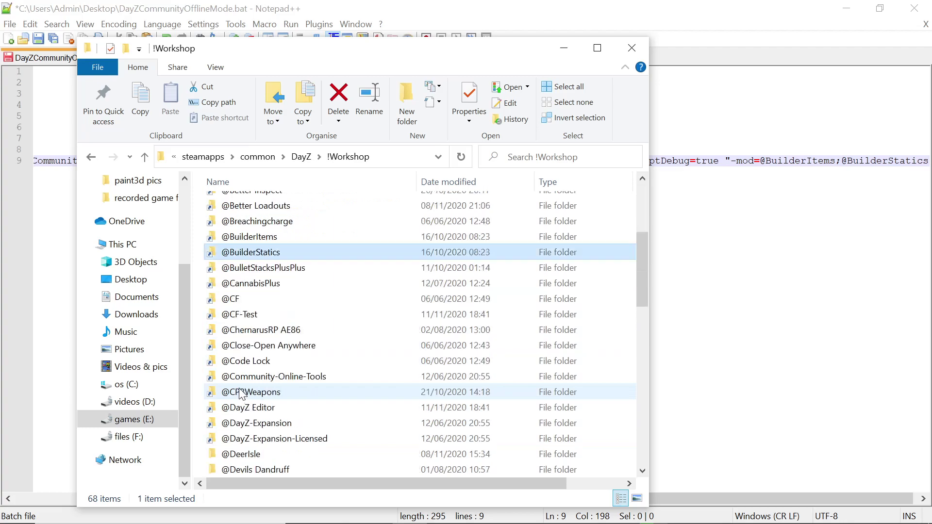
{"action": "scroll", "coordinate": [245, 380], "scroll_direction": "down", "scroll_amount": 3}
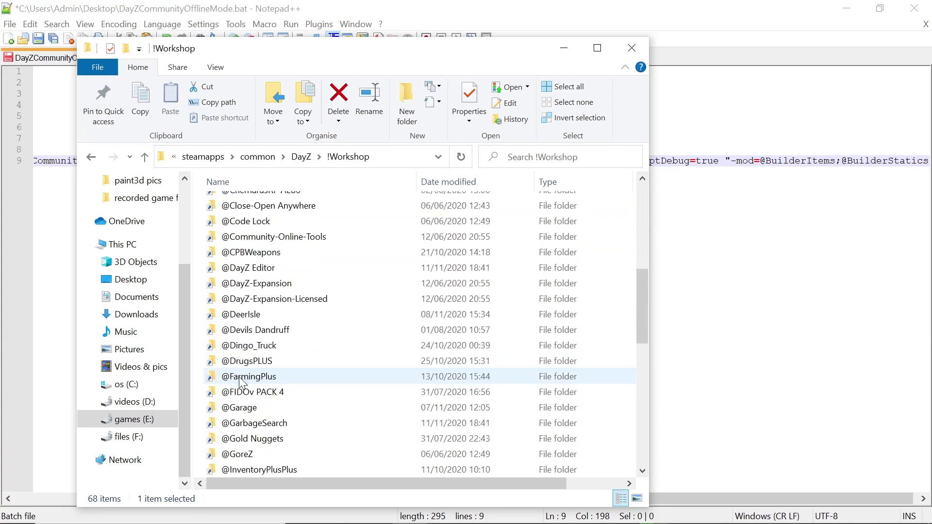
{"action": "scroll", "coordinate": [245, 380], "scroll_direction": "up", "scroll_amount": 4}
{"action": "scroll", "coordinate": [241, 274], "scroll_direction": "up", "scroll_amount": 3}
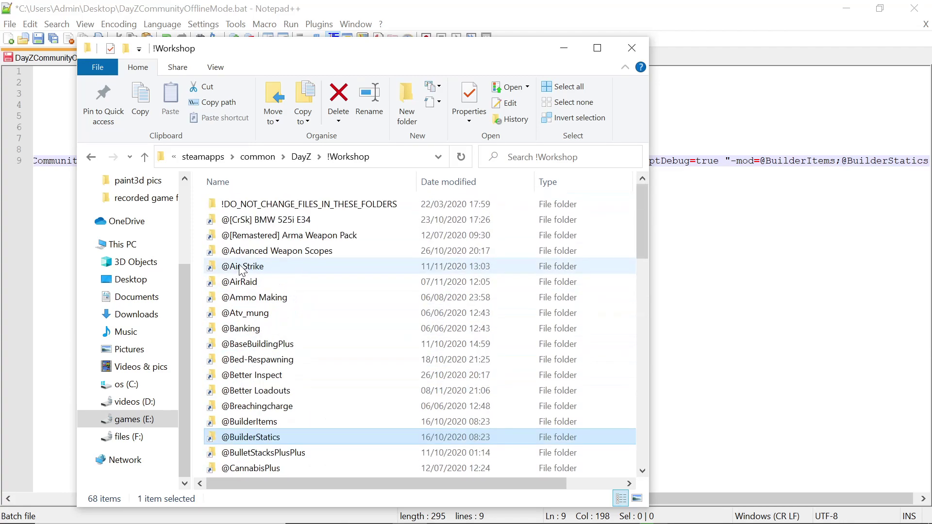
{"action": "scroll", "coordinate": [242, 274], "scroll_direction": "down", "scroll_amount": 1}
{"action": "scroll", "coordinate": [241, 274], "scroll_direction": "up", "scroll_amount": 1}
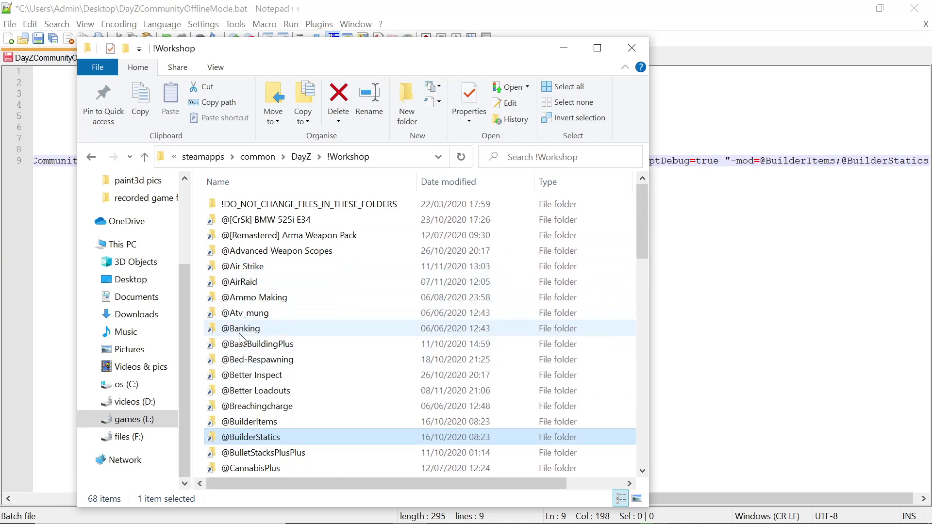
{"action": "scroll", "coordinate": [241, 392], "scroll_direction": "down", "scroll_amount": 1}
{"action": "scroll", "coordinate": [241, 393], "scroll_direction": "down", "scroll_amount": 4}
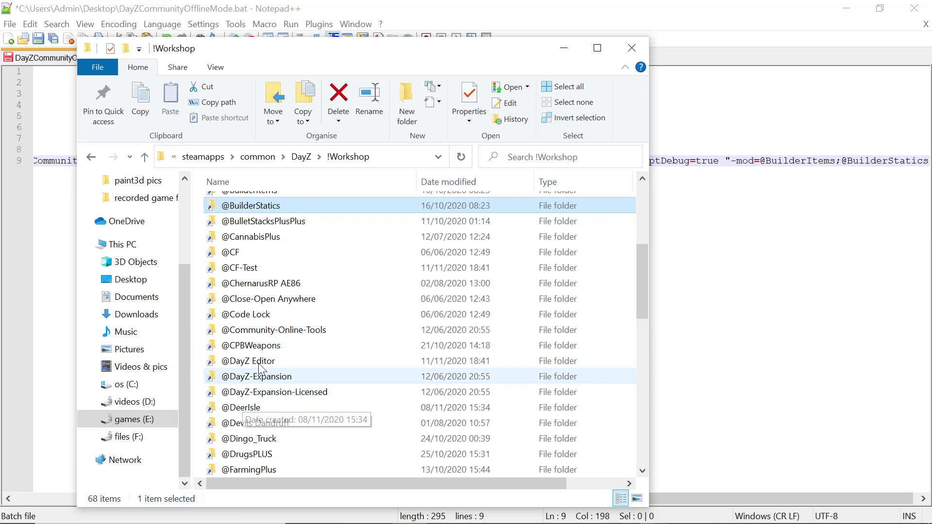
{"action": "scroll", "coordinate": [263, 396], "scroll_direction": "down", "scroll_amount": 6}
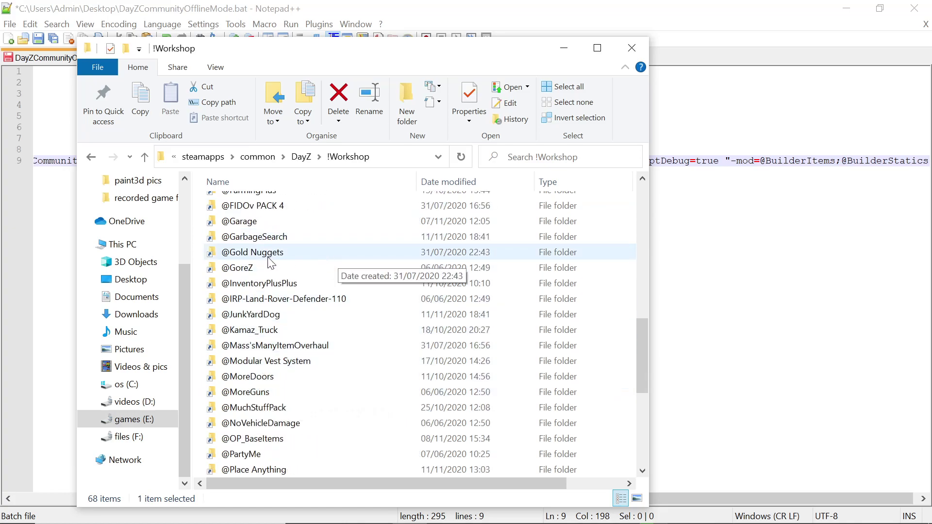
{"action": "left_click", "coordinate": [267, 254]}
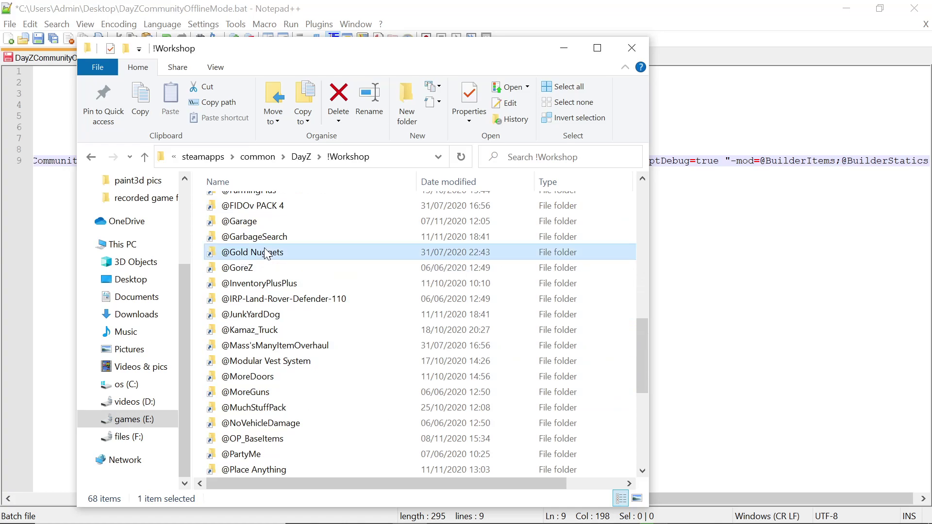
{"action": "key", "text": "F2"}
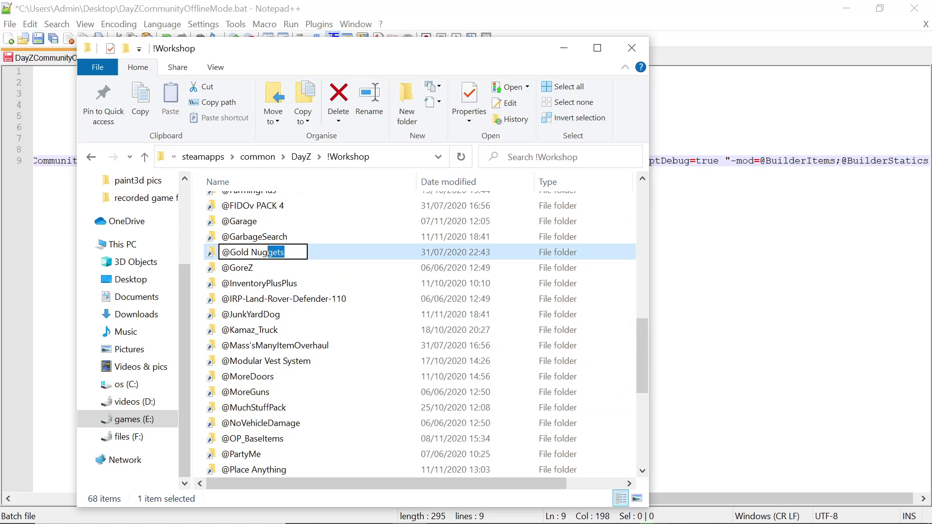
{"action": "key", "text": "shift+Left"}
{"action": "key", "text": "shift+Left"}
{"action": "key", "text": "shift+Left"}
{"action": "key", "text": "shift+Left"}
{"action": "key", "text": "shift+Left"}
{"action": "key", "text": "shift+Left"}
{"action": "key", "text": "shift+Left"}
{"action": "key", "text": "shift+Left"}
{"action": "right_click", "coordinate": [250, 252]}
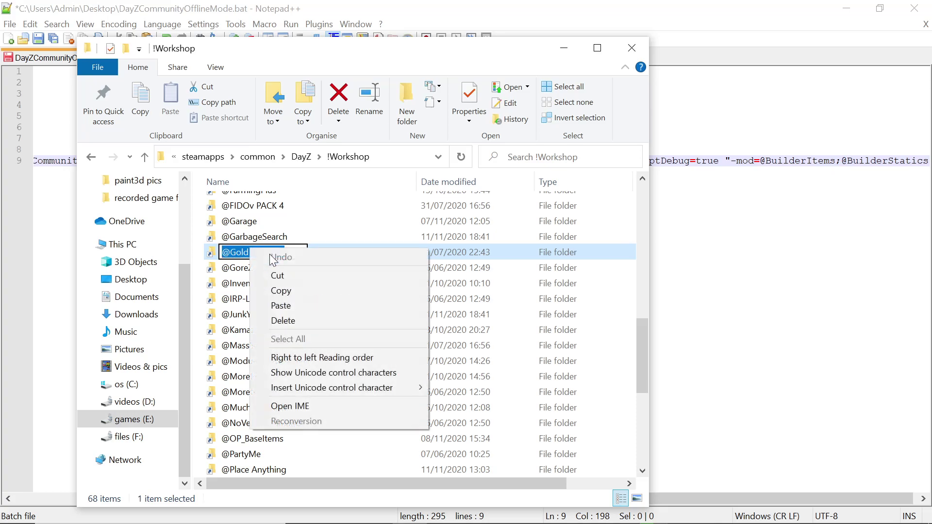
{"action": "left_click", "coordinate": [284, 290]}
{"action": "left_click", "coordinate": [416, 253]}
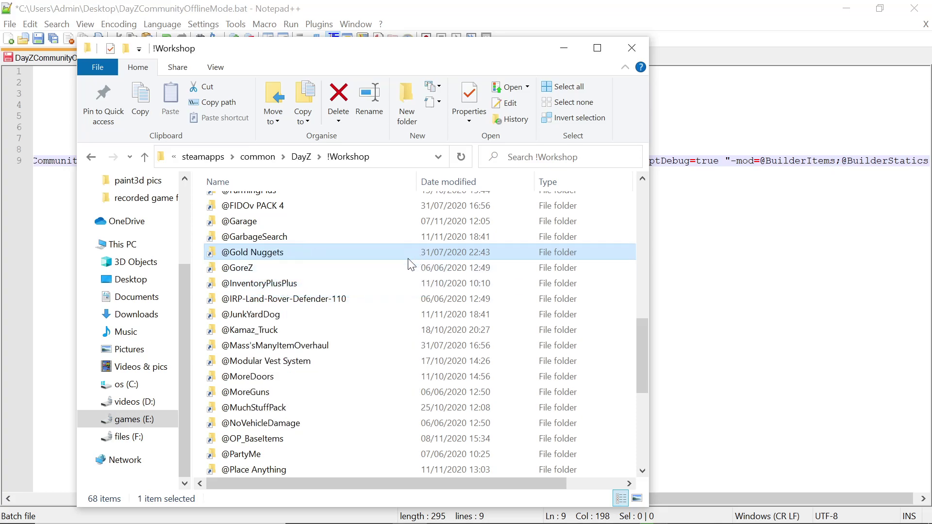
{"action": "left_click", "coordinate": [849, 12]}
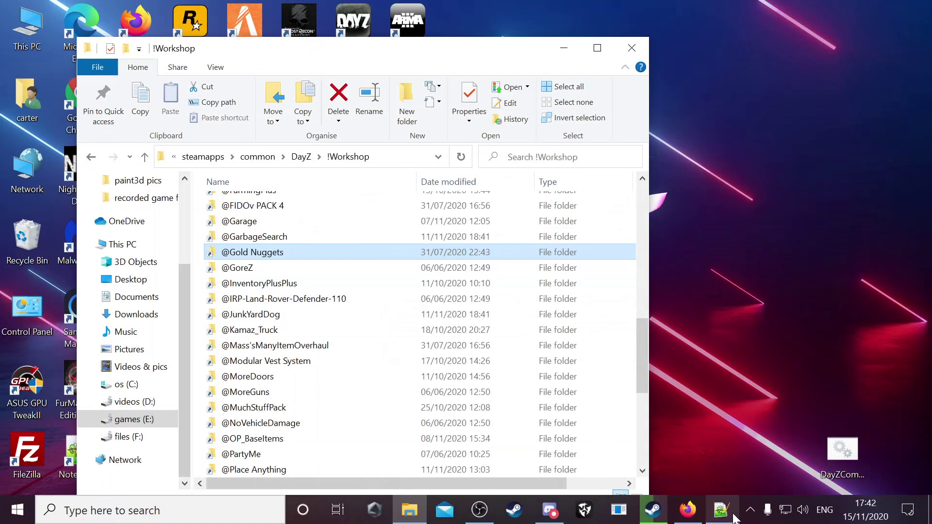
{"action": "left_click", "coordinate": [726, 513]}
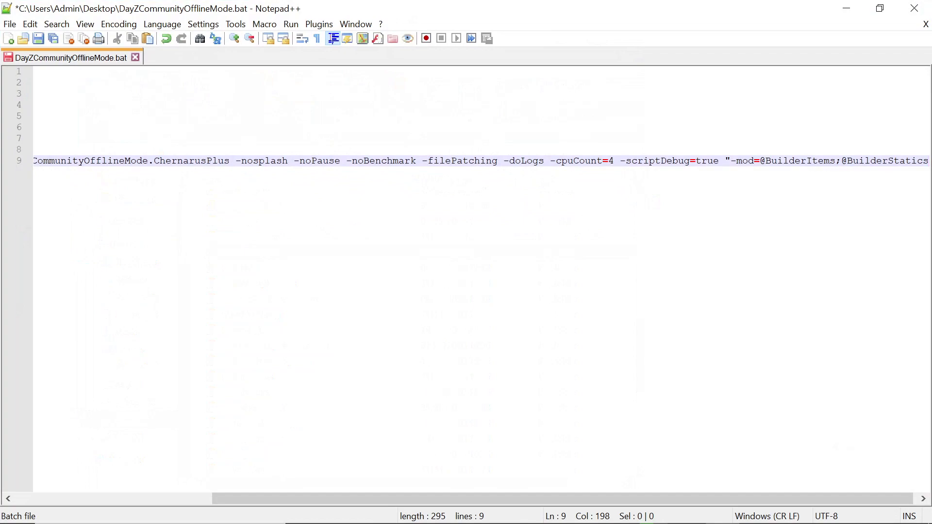
{"action": "left_click_drag", "start_coordinate": [748, 499], "coordinate": [752, 499]}
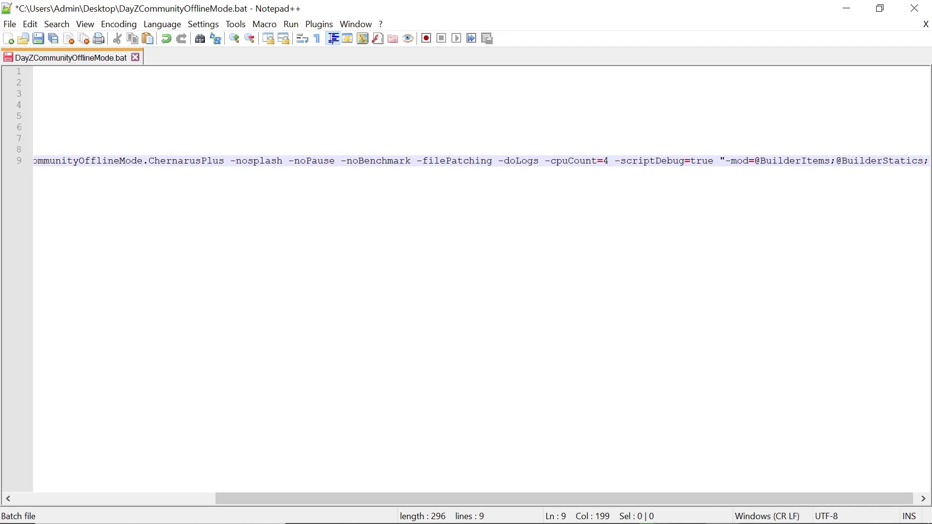
{"action": "right_click", "coordinate": [777, 160]}
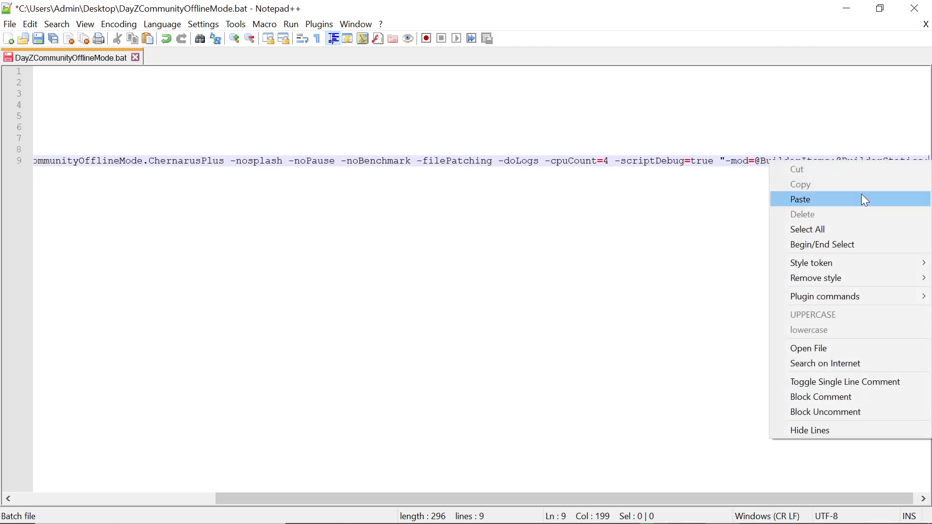
{"action": "left_click", "coordinate": [850, 193]}
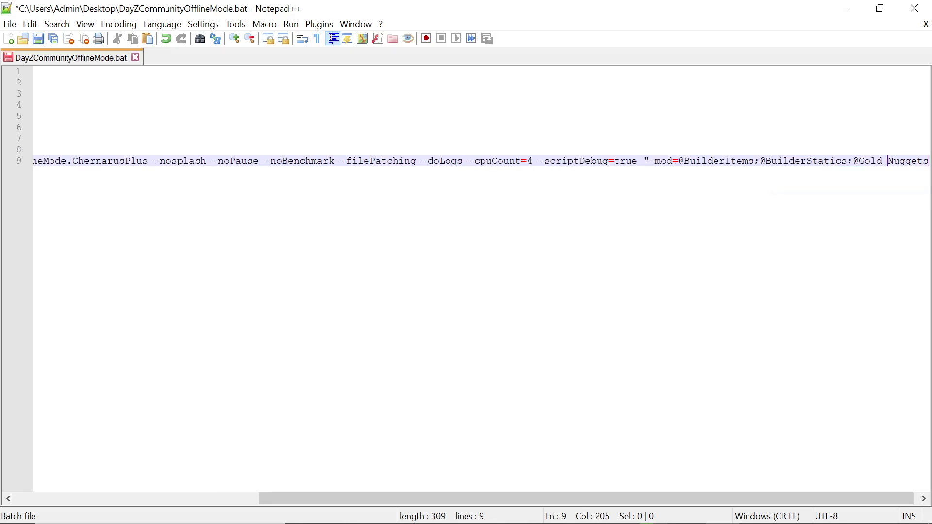
{"action": "key", "text": "BackSpace"}
Step: Minimise Notepad++ and take the Explorer window up to the DayZ game folder
{"action": "left_click", "coordinate": [847, 8]}
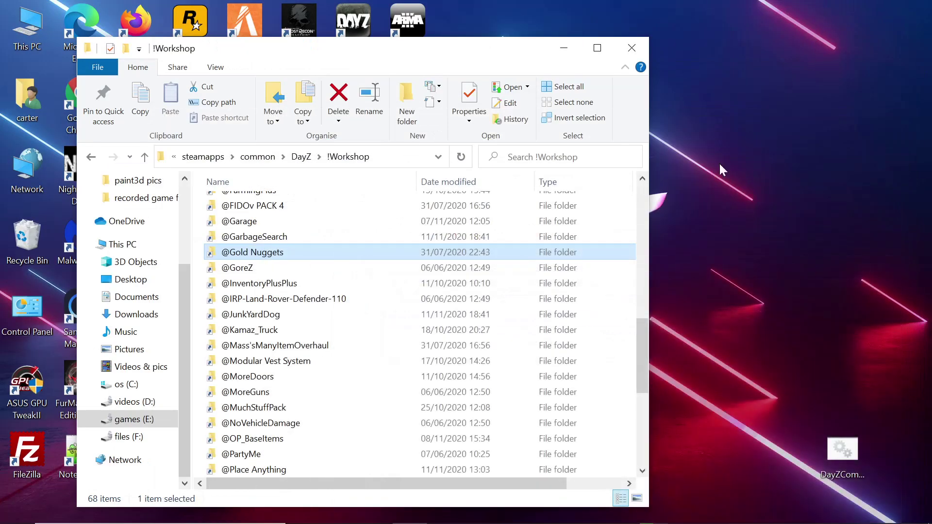
{"action": "scroll", "coordinate": [353, 278], "scroll_direction": "up", "scroll_amount": 10}
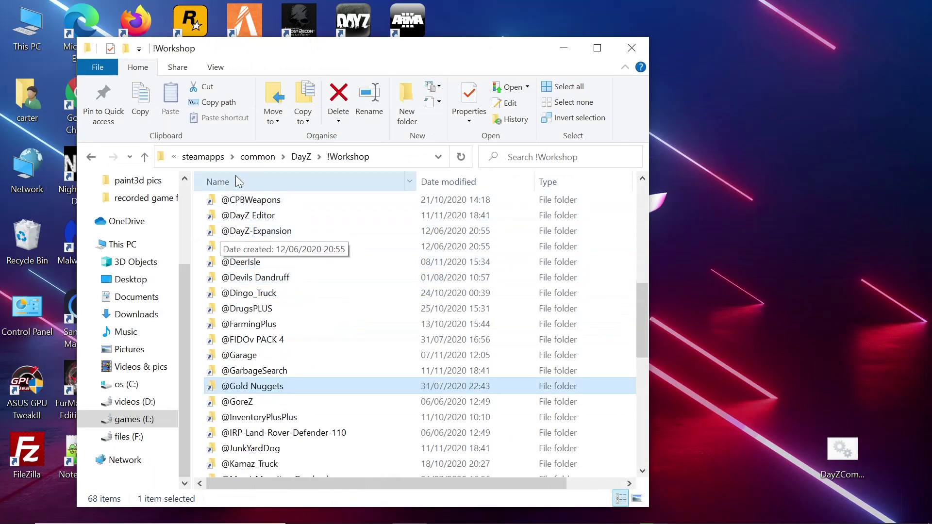
{"action": "scroll", "coordinate": [266, 261], "scroll_direction": "down", "scroll_amount": 1}
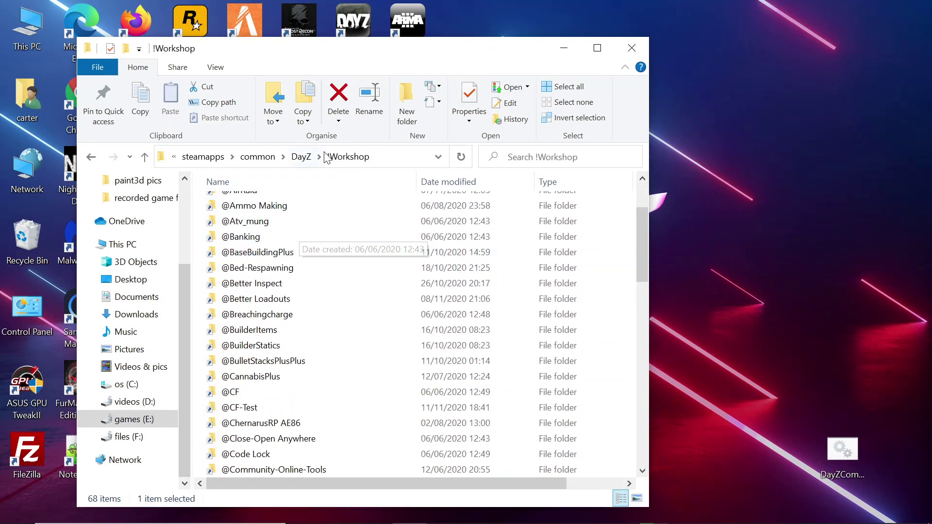
{"action": "left_click", "coordinate": [301, 156]}
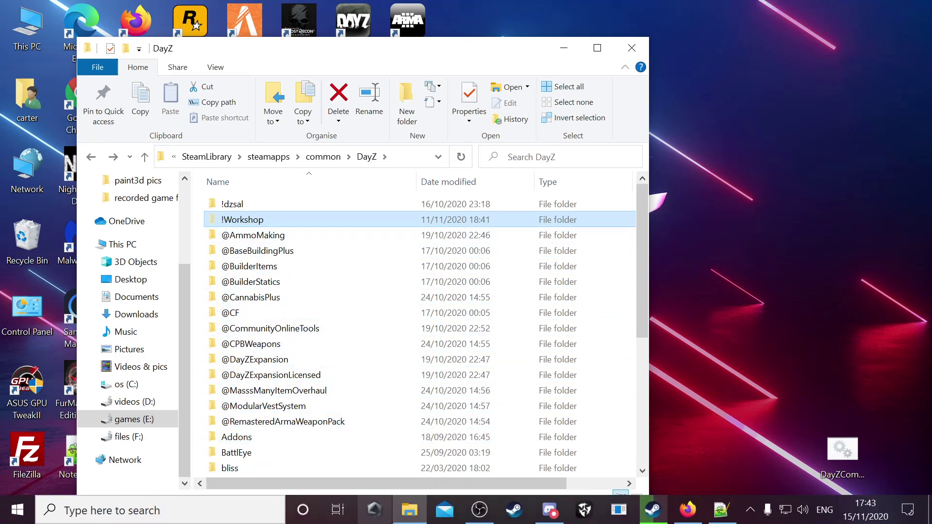
{"action": "left_click", "coordinate": [413, 516]}
{"action": "left_click", "coordinate": [414, 517]}
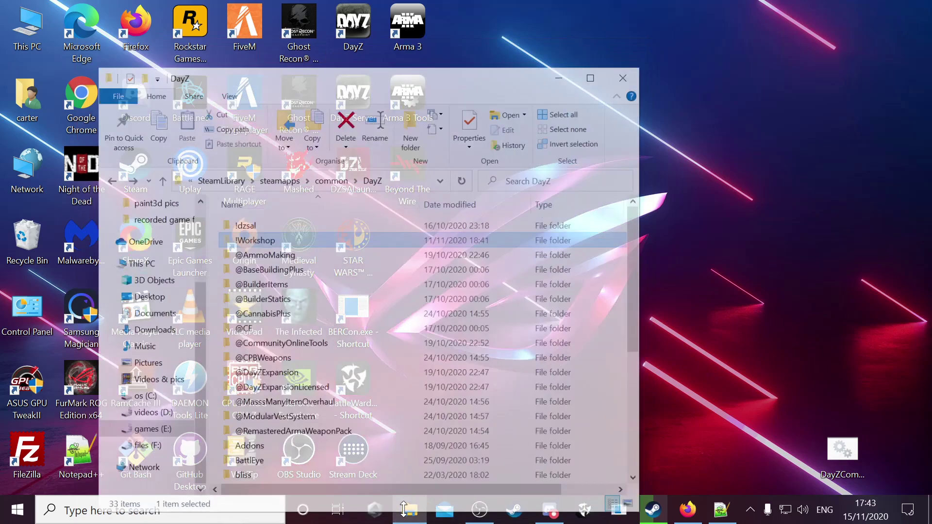
Step: Open a second Explorer window at E:\SteamLibrary\steamapps\common\DayZ\!Workshop and place it on the right
{"action": "right_click", "coordinate": [416, 519]}
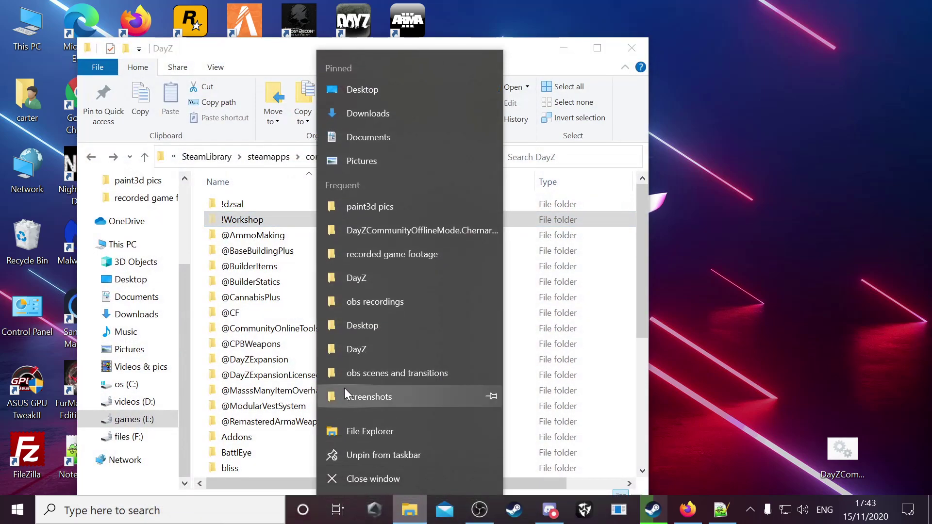
{"action": "left_click", "coordinate": [349, 432]}
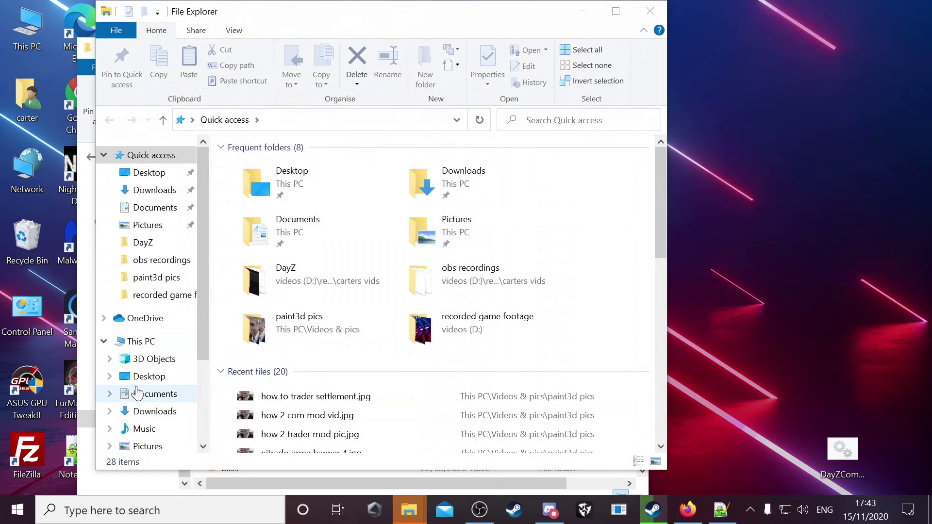
{"action": "scroll", "coordinate": [137, 390], "scroll_direction": "down", "scroll_amount": 2}
{"action": "left_click", "coordinate": [143, 442]}
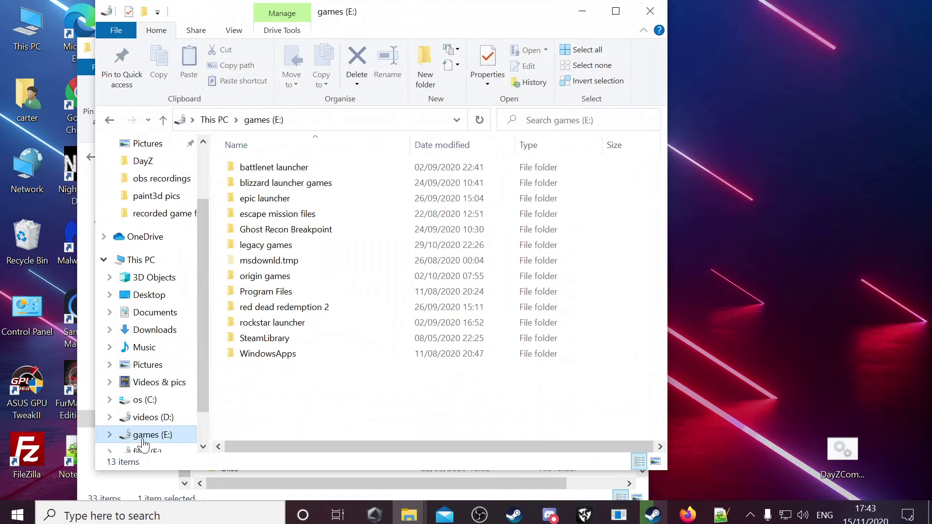
{"action": "double_click", "coordinate": [266, 340]}
{"action": "double_click", "coordinate": [265, 215]}
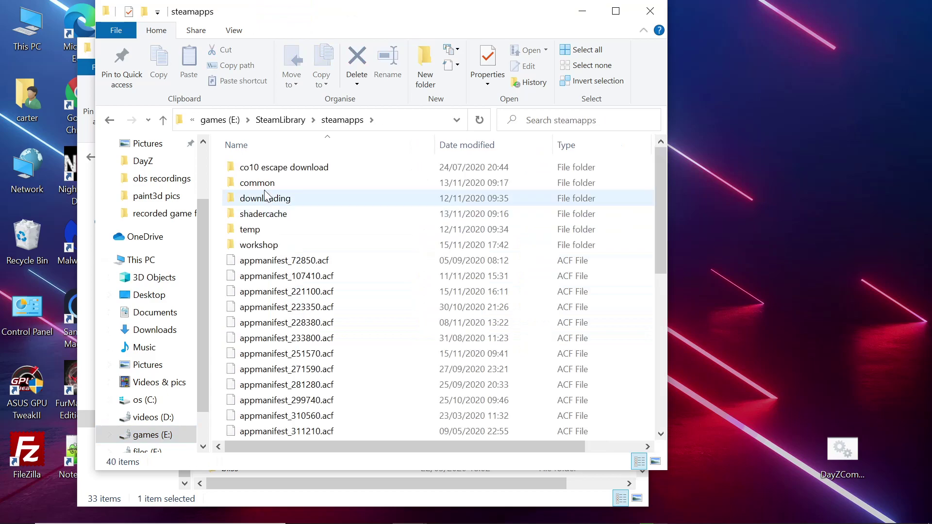
{"action": "double_click", "coordinate": [256, 183]}
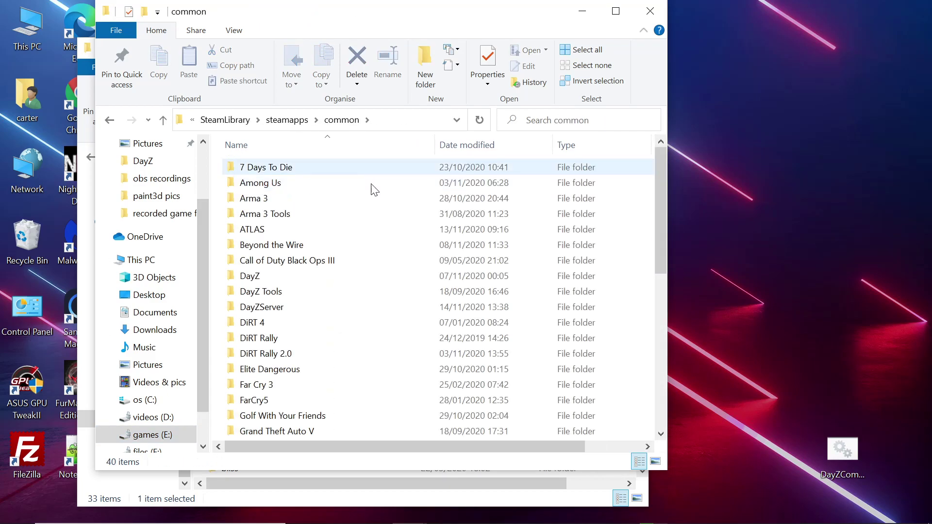
{"action": "double_click", "coordinate": [272, 276]}
{"action": "double_click", "coordinate": [279, 183]}
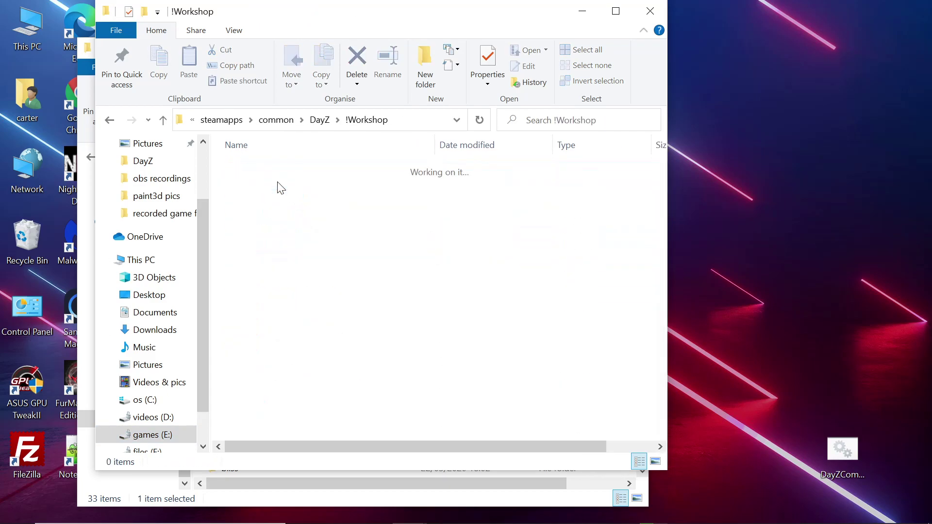
{"action": "left_click_drag", "start_coordinate": [456, 18], "coordinate": [797, 56]}
{"action": "left_click", "coordinate": [202, 58]}
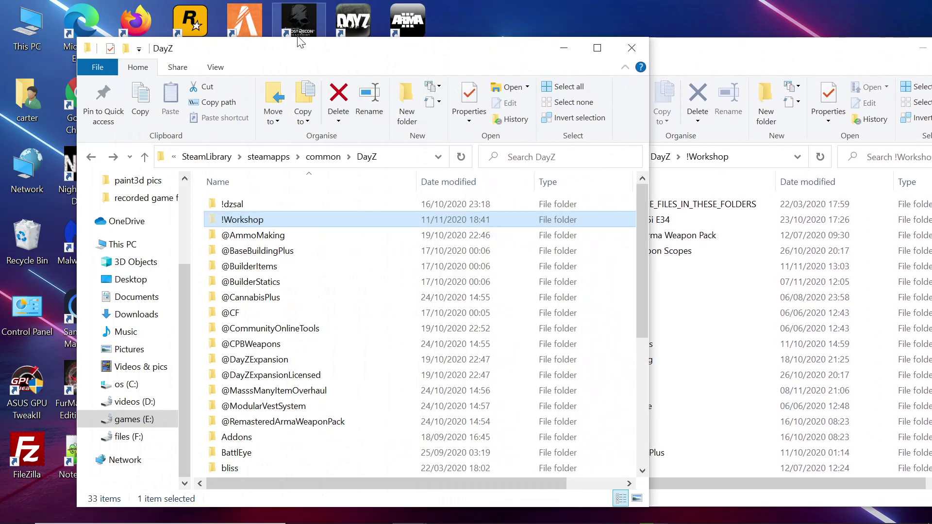
{"action": "left_click_drag", "start_coordinate": [306, 48], "coordinate": [134, 49]}
{"action": "scroll", "coordinate": [586, 319], "scroll_direction": "down", "scroll_amount": 2}
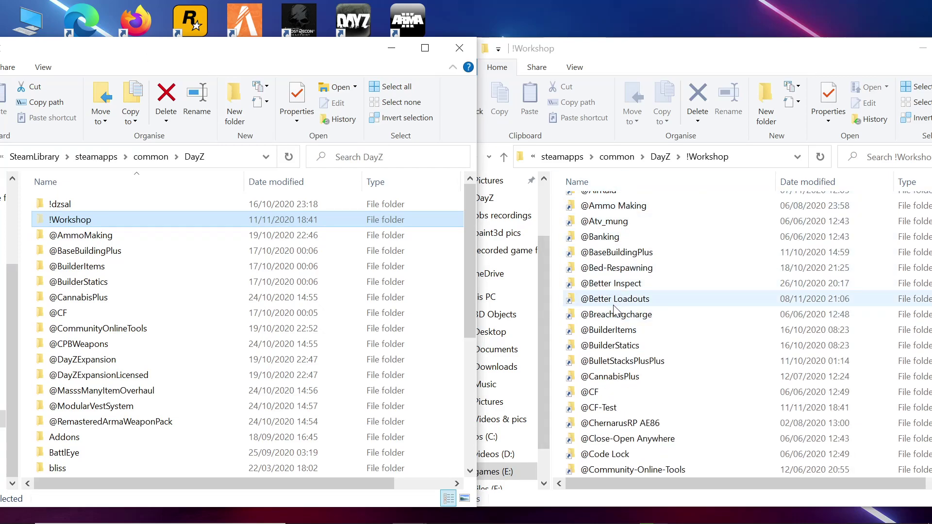
{"action": "right_click", "coordinate": [616, 334]}
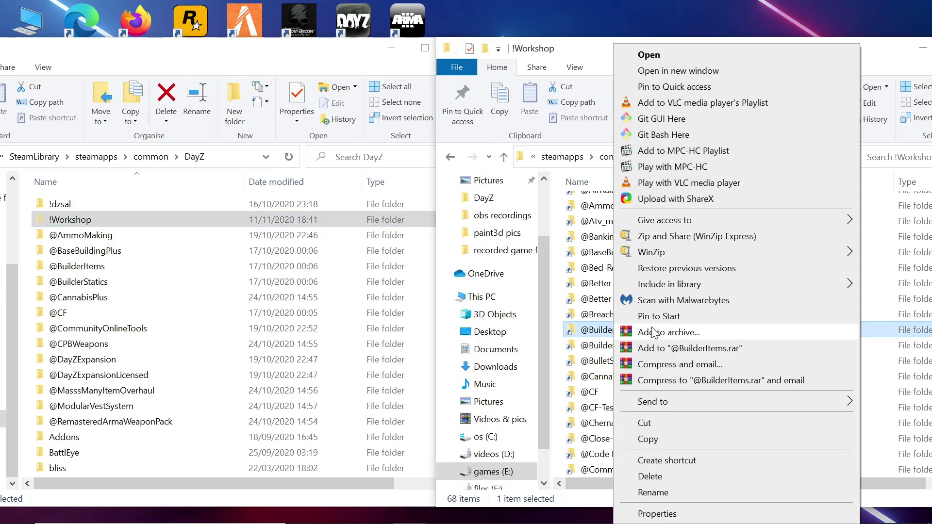
{"action": "left_click", "coordinate": [657, 439]}
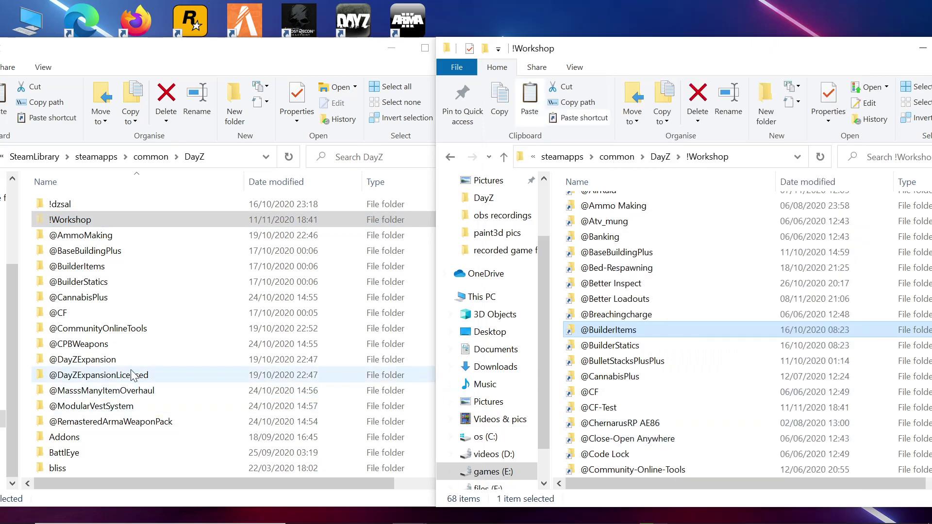
Step: Paste the mod folders into the maximised DayZ folder without replacing files, then go up to common
{"action": "scroll", "coordinate": [223, 340], "scroll_direction": "down", "scroll_amount": 5}
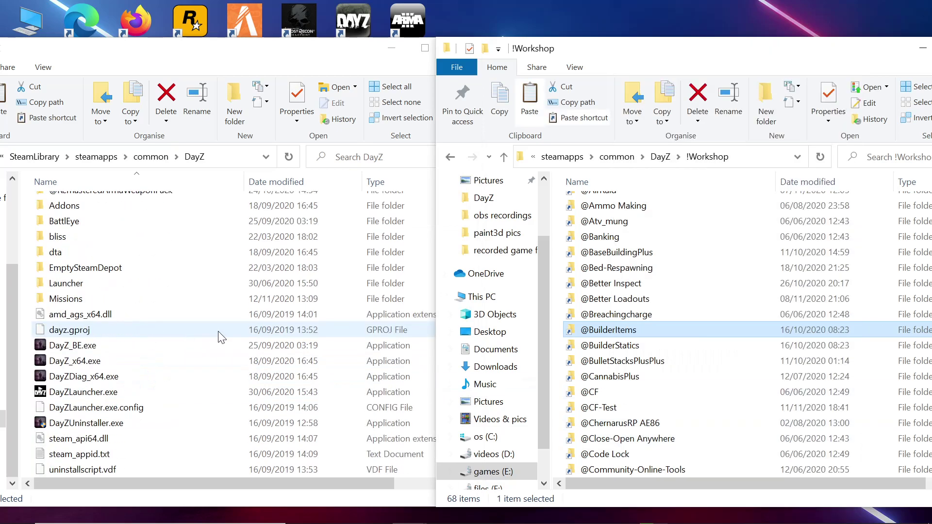
{"action": "left_click", "coordinate": [425, 48]}
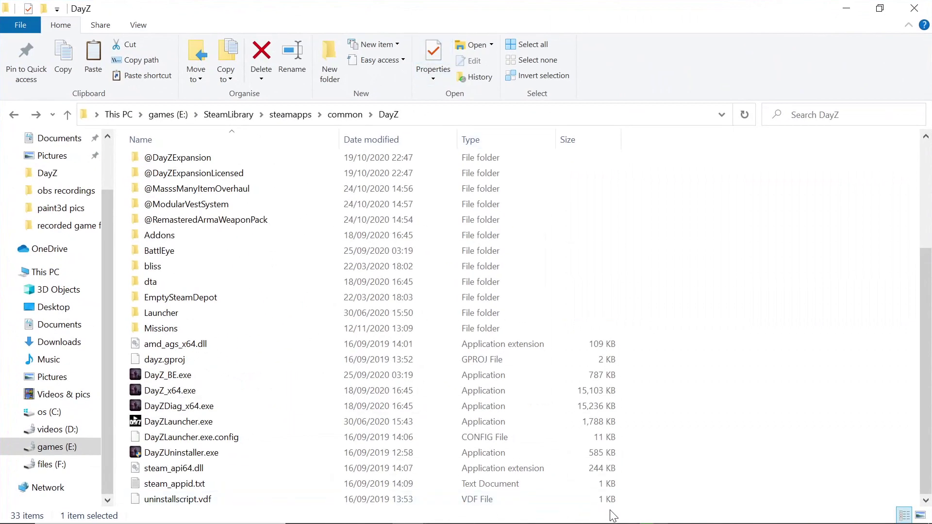
{"action": "left_click", "coordinate": [921, 516]}
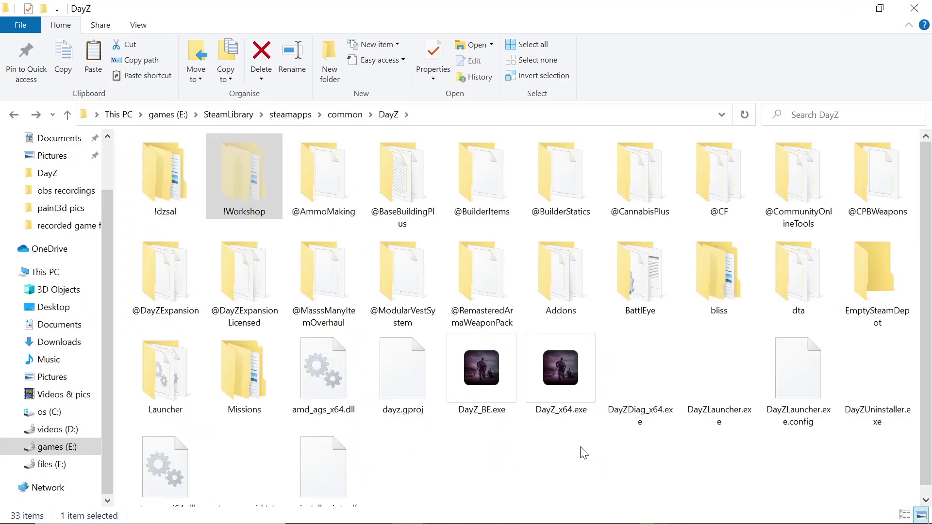
{"action": "left_click", "coordinate": [442, 471]}
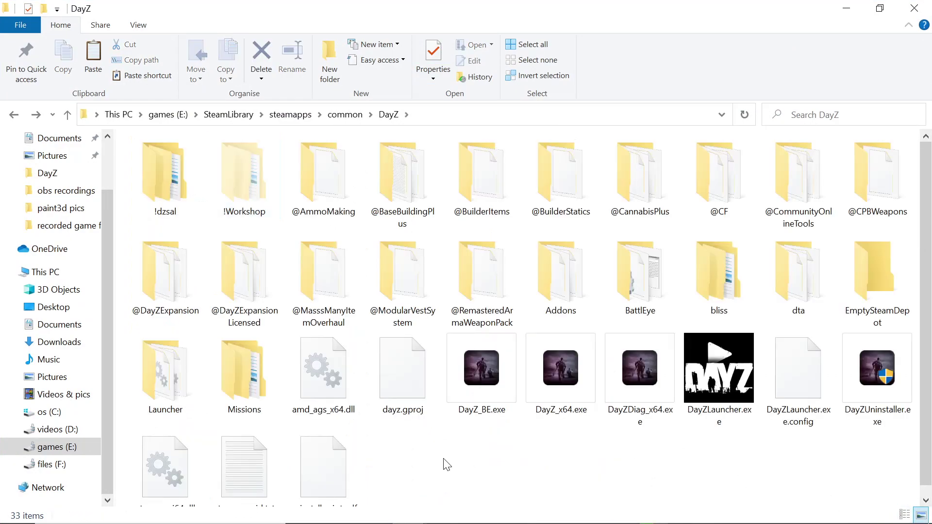
{"action": "right_click", "coordinate": [444, 459]}
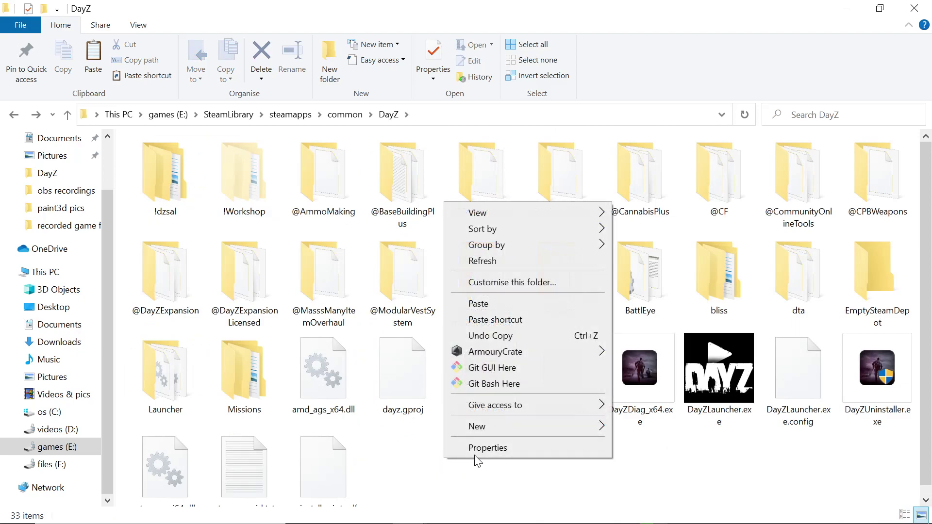
{"action": "left_click", "coordinate": [478, 304]}
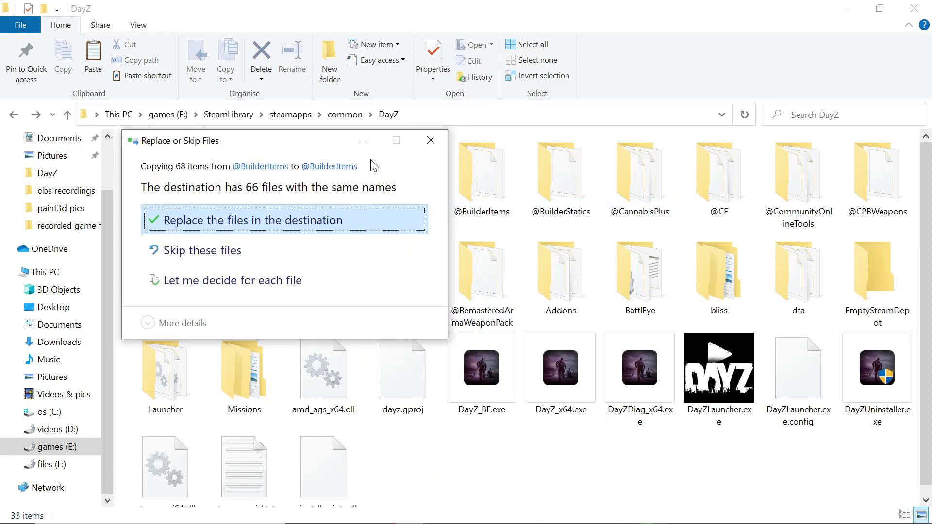
{"action": "left_click", "coordinate": [441, 139]}
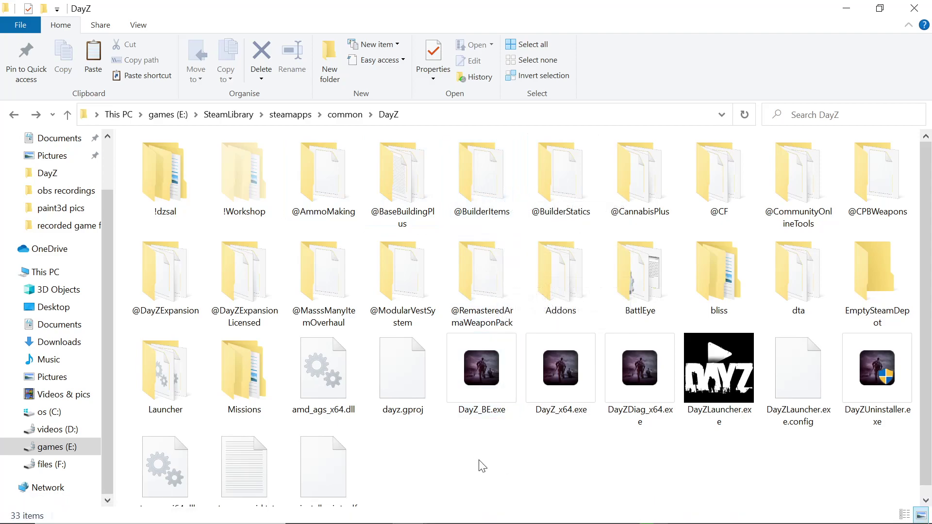
{"action": "key", "text": "alt+Up"}
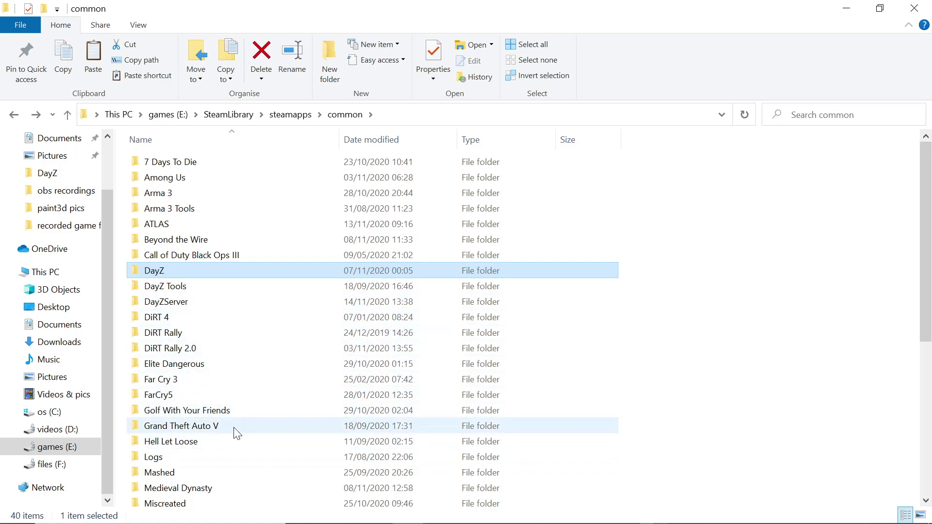
Step: Close the !Workshop window and bring back the Explorer window showing the common folder
{"action": "scroll", "coordinate": [237, 433], "scroll_direction": "down", "scroll_amount": 1}
{"action": "scroll", "coordinate": [237, 433], "scroll_direction": "up", "scroll_amount": 1}
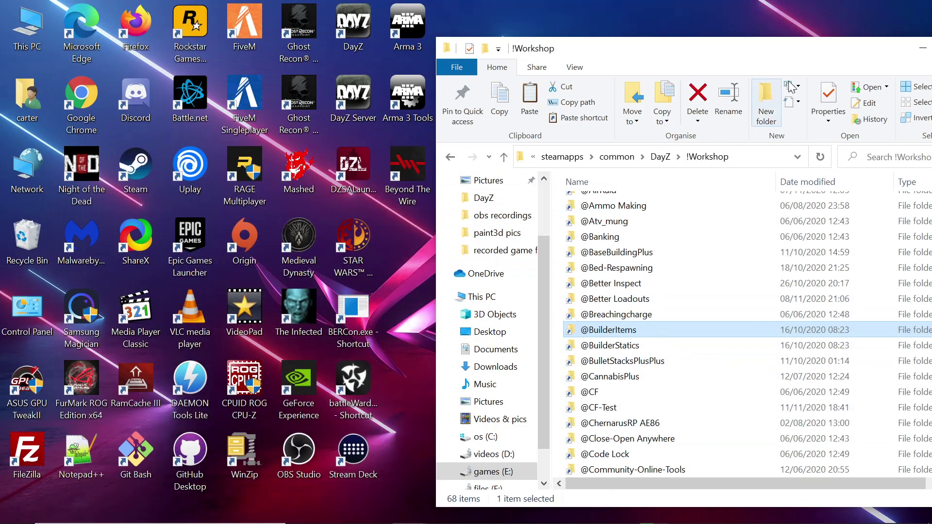
{"action": "left_click_drag", "start_coordinate": [811, 57], "coordinate": [500, 56]}
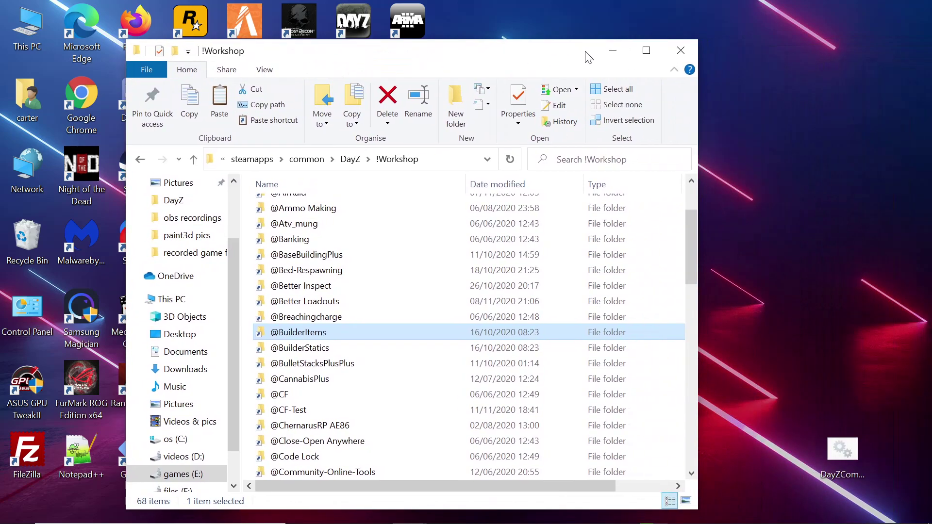
{"action": "left_click", "coordinate": [681, 50]}
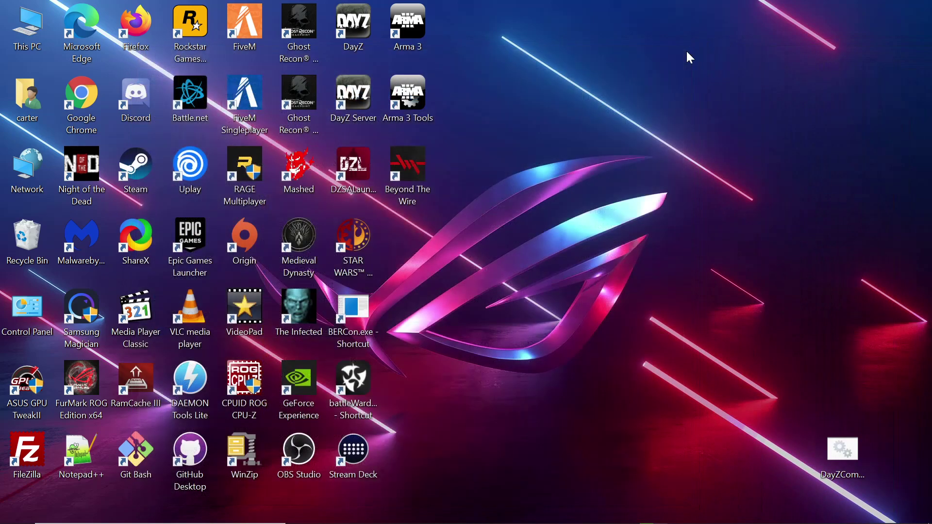
{"action": "left_click", "coordinate": [845, 456]}
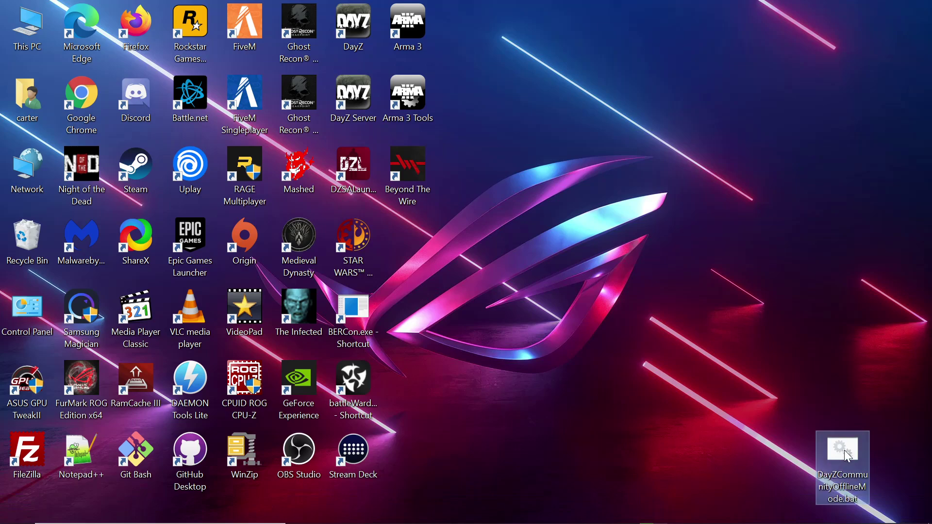
{"action": "left_click", "coordinate": [411, 514]}
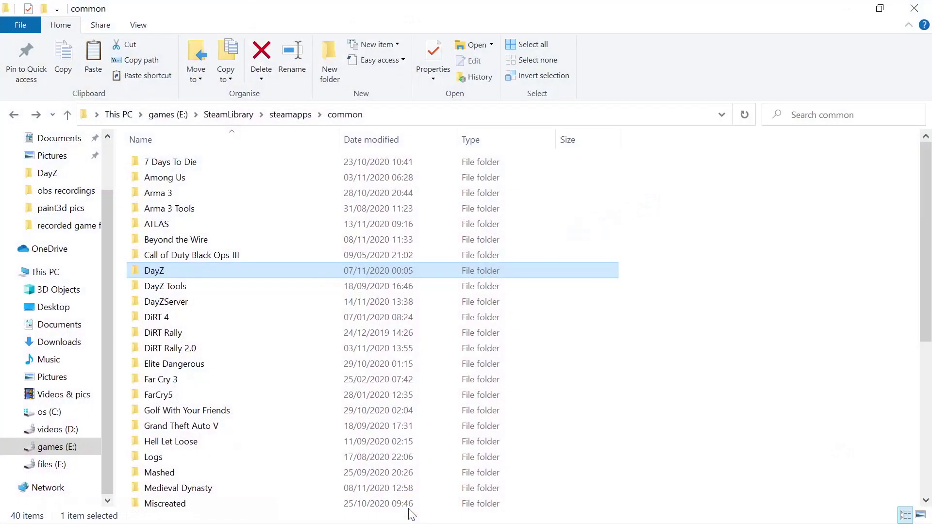
Step: Open DayZ\Missions\DayZCommunityOfflineMode.ChernarusPlus in Details view and bring up DayZCommunityOfflineMode.bat's actions
{"action": "double_click", "coordinate": [212, 271]}
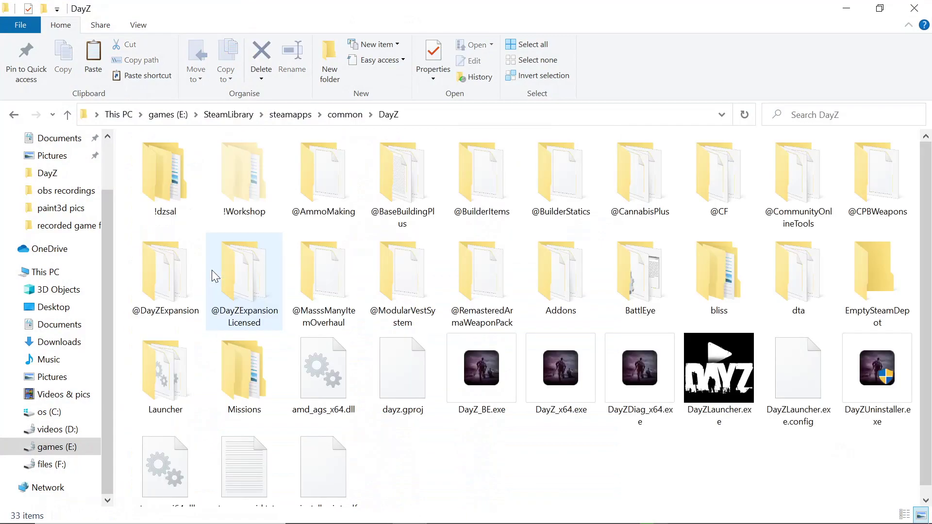
{"action": "left_click", "coordinate": [906, 516]}
{"action": "scroll", "coordinate": [206, 408], "scroll_direction": "down", "scroll_amount": 3}
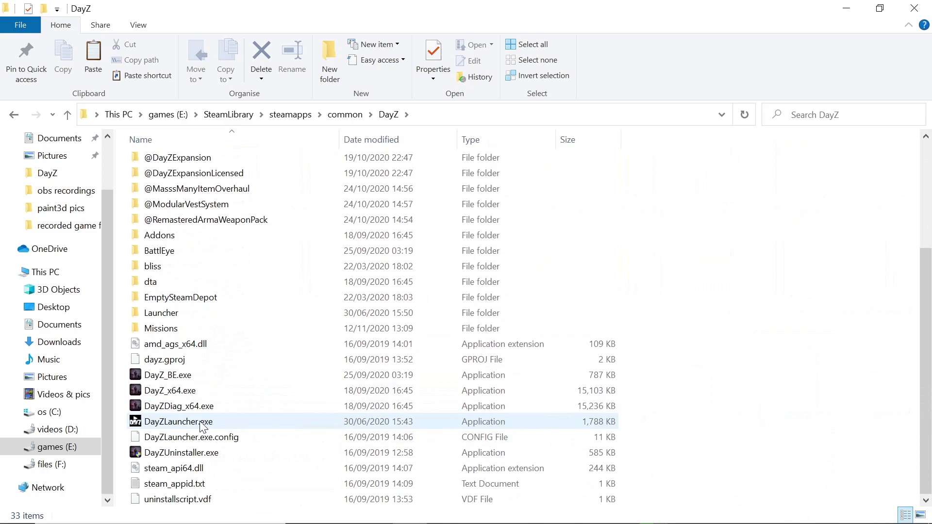
{"action": "double_click", "coordinate": [179, 329]}
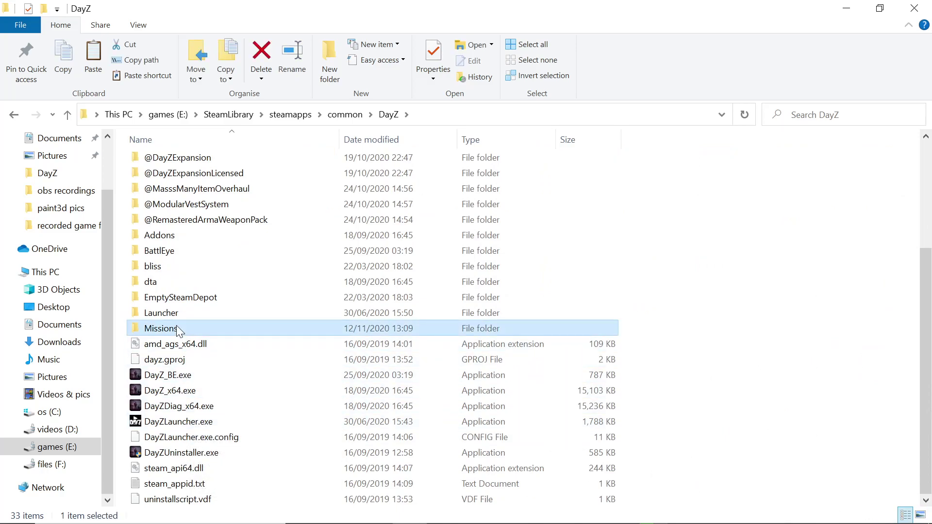
{"action": "double_click", "coordinate": [216, 162]}
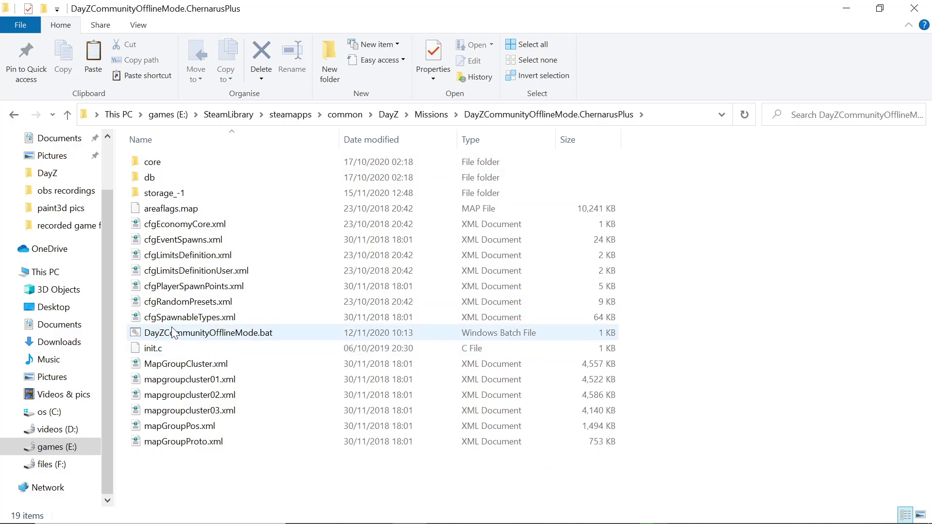
{"action": "left_click", "coordinate": [174, 337]}
{"action": "right_click", "coordinate": [175, 338]}
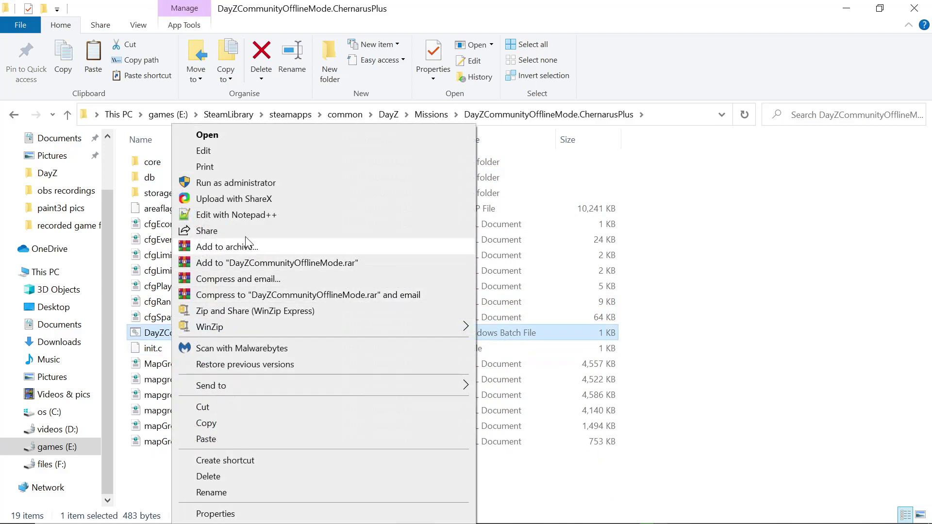
Step: Open the mission's DayZCommunityOfflineMode.bat in Notepad++ and review the -mod list on line 9
{"action": "left_click", "coordinate": [217, 214]}
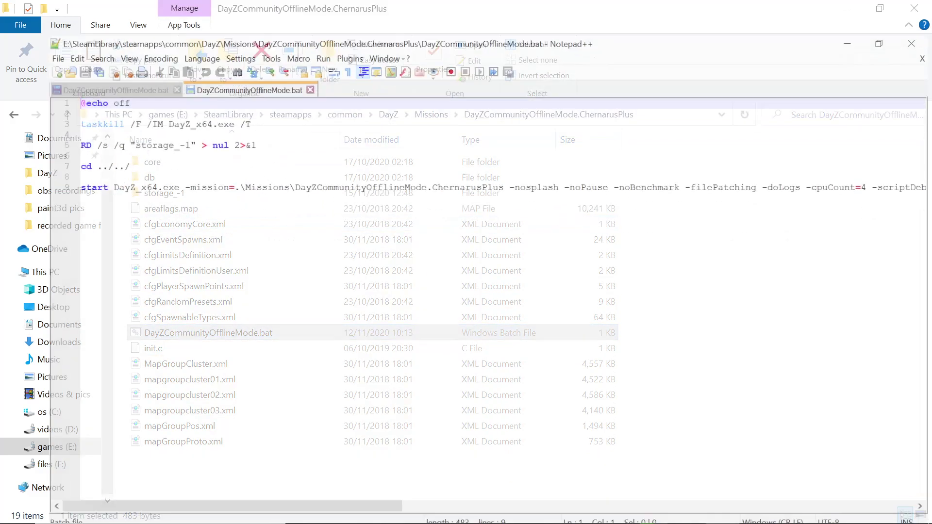
{"action": "left_click_drag", "start_coordinate": [308, 499], "coordinate": [517, 498]}
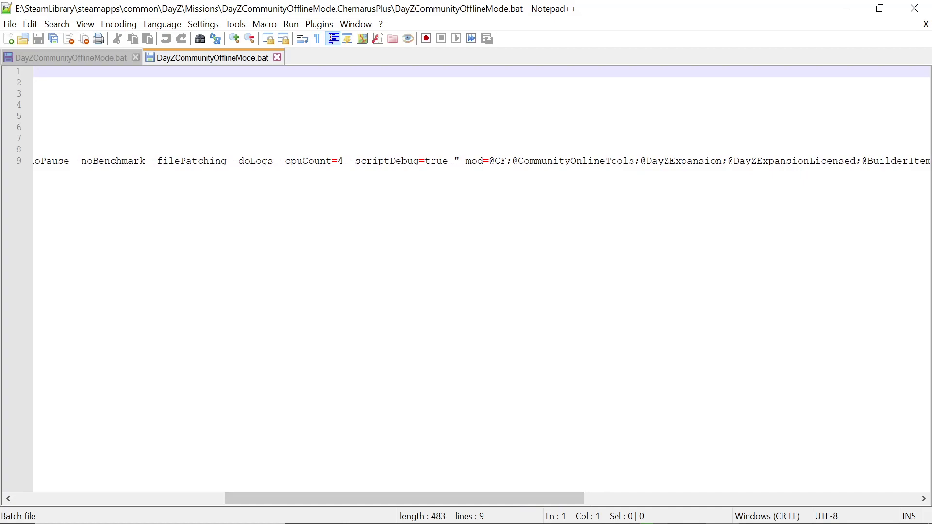
{"action": "left_click_drag", "start_coordinate": [455, 161], "coordinate": [930, 161]}
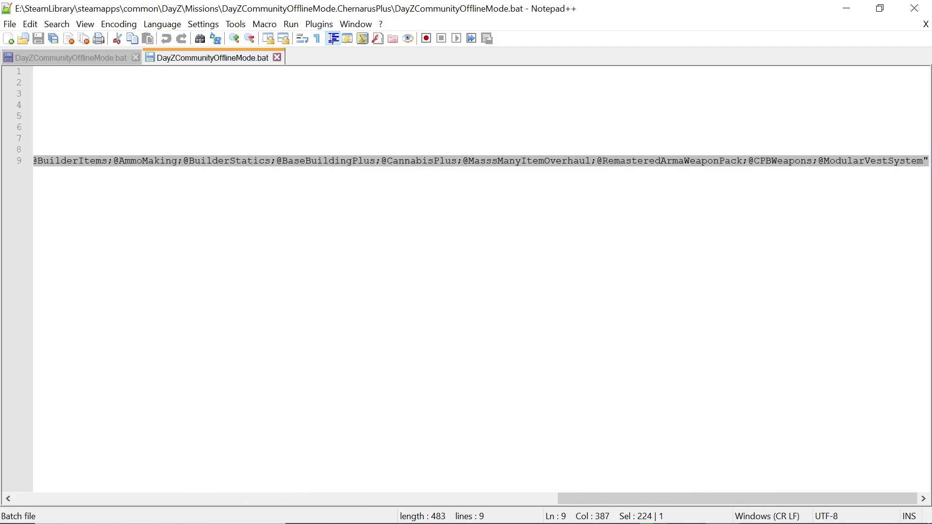
{"action": "key", "text": "Right"}
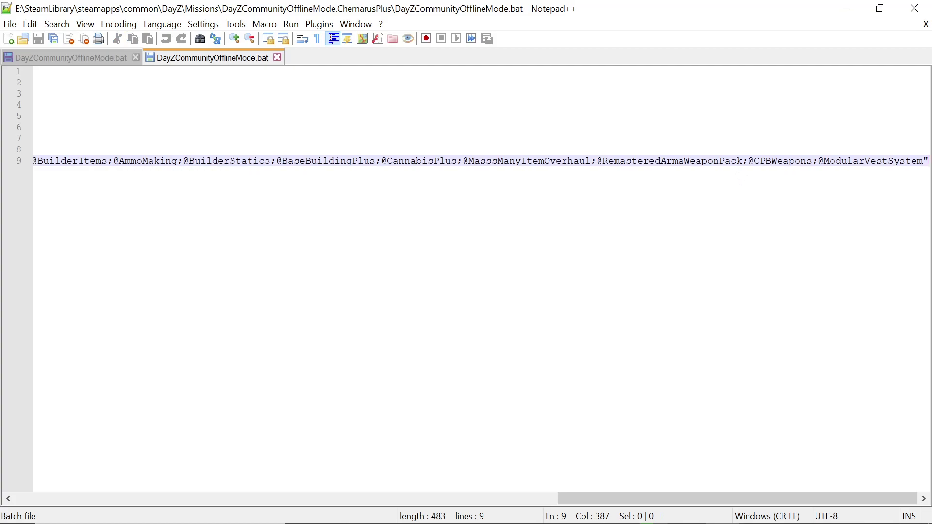
Step: Close both batch-file tabs, discarding the desktop copy's changes, and exit Notepad++
{"action": "left_click", "coordinate": [278, 58]}
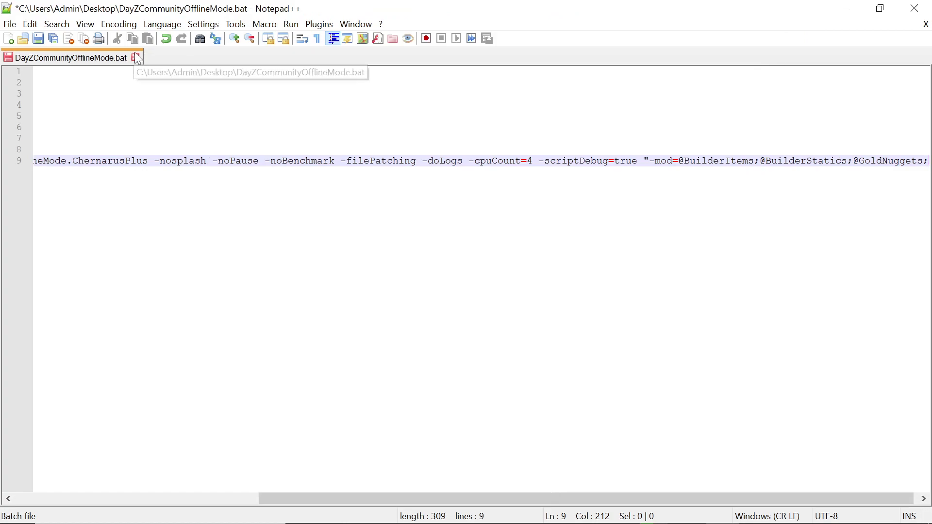
{"action": "left_click", "coordinate": [137, 57]}
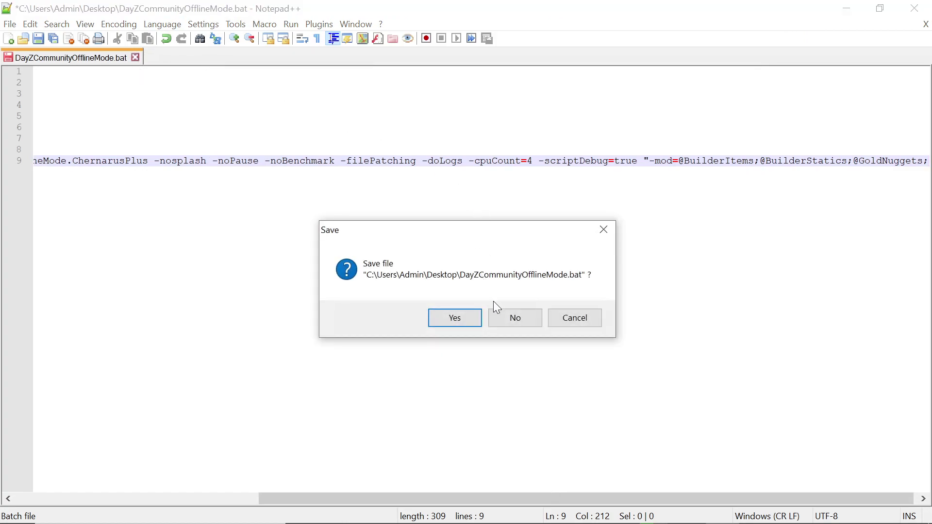
{"action": "left_click", "coordinate": [516, 321]}
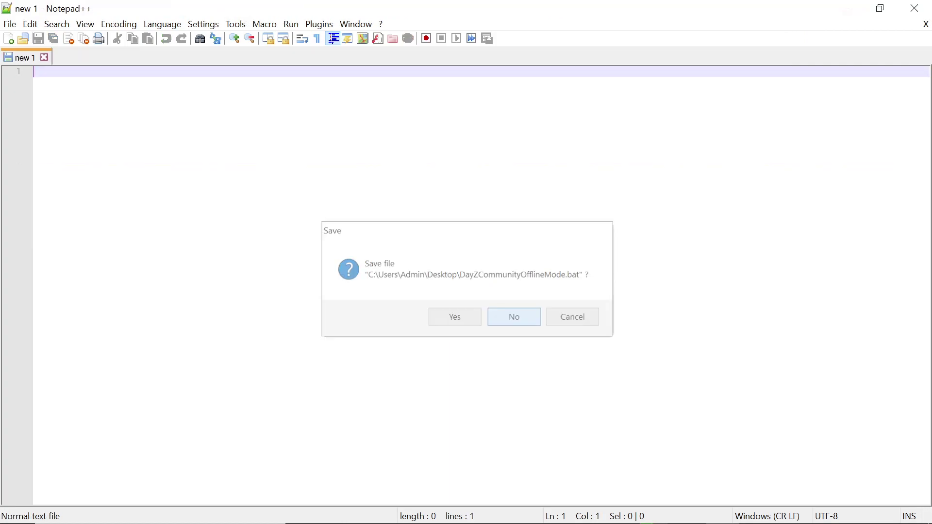
{"action": "left_click", "coordinate": [918, 9]}
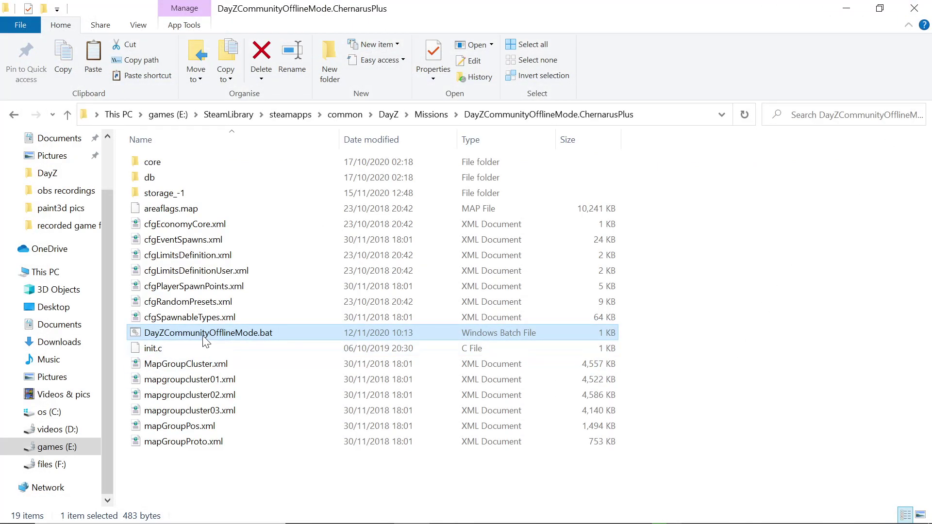
{"action": "left_click", "coordinate": [846, 9]}
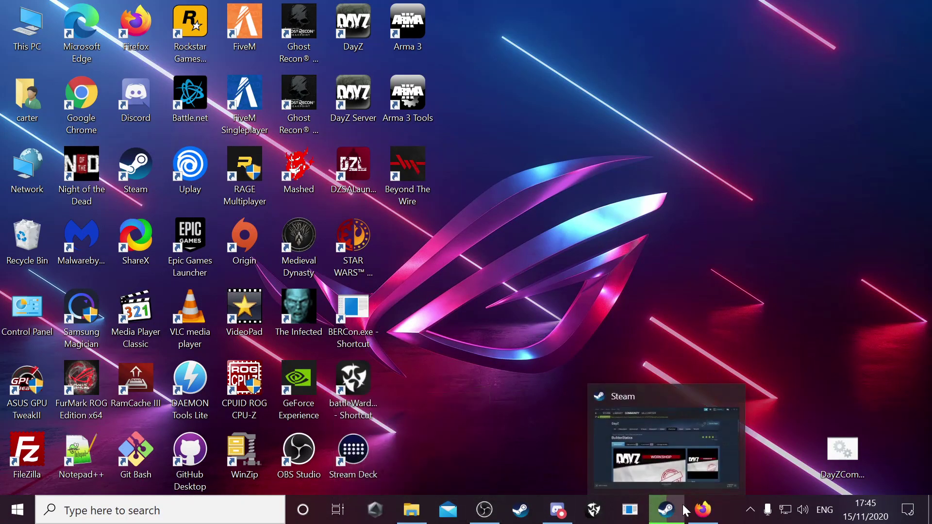
{"action": "left_click", "coordinate": [708, 510]}
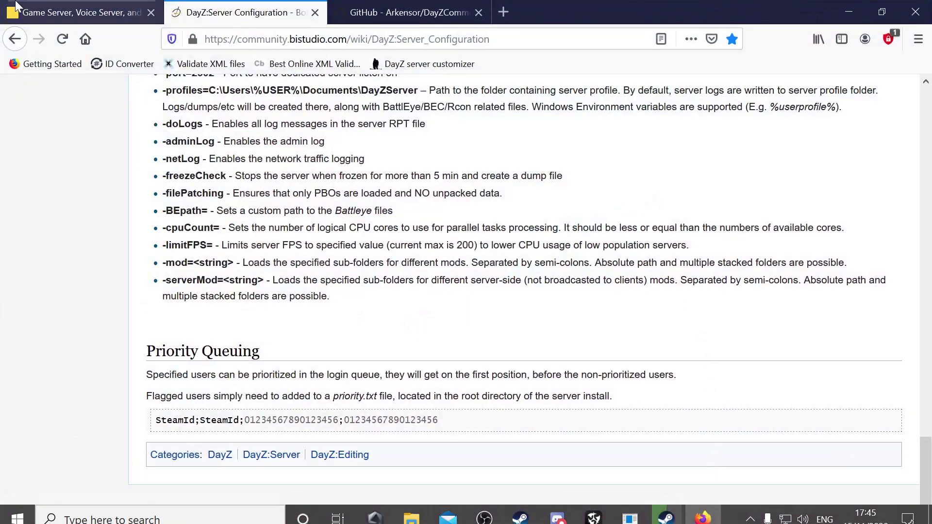
{"action": "left_click", "coordinate": [42, 13]}
{"action": "scroll", "coordinate": [571, 340], "scroll_direction": "down", "scroll_amount": 5}
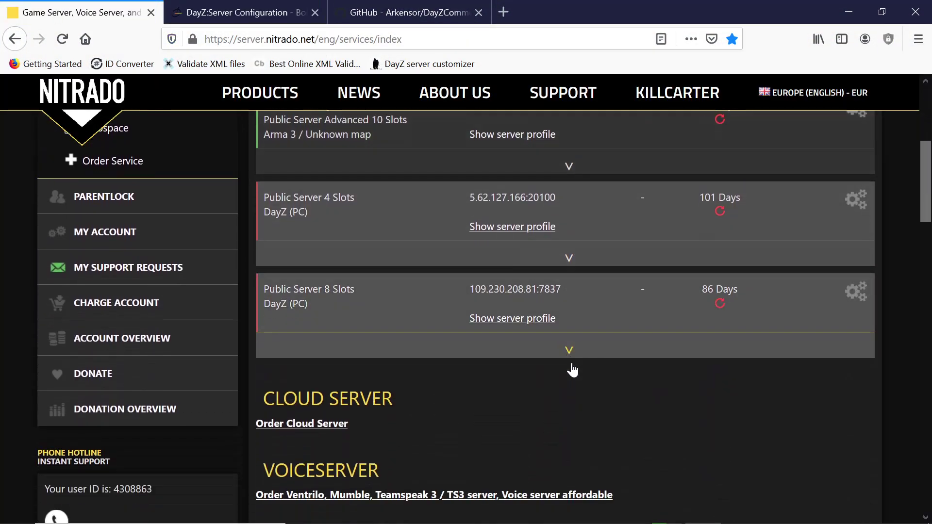
{"action": "scroll", "coordinate": [571, 369], "scroll_direction": "up", "scroll_amount": 5}
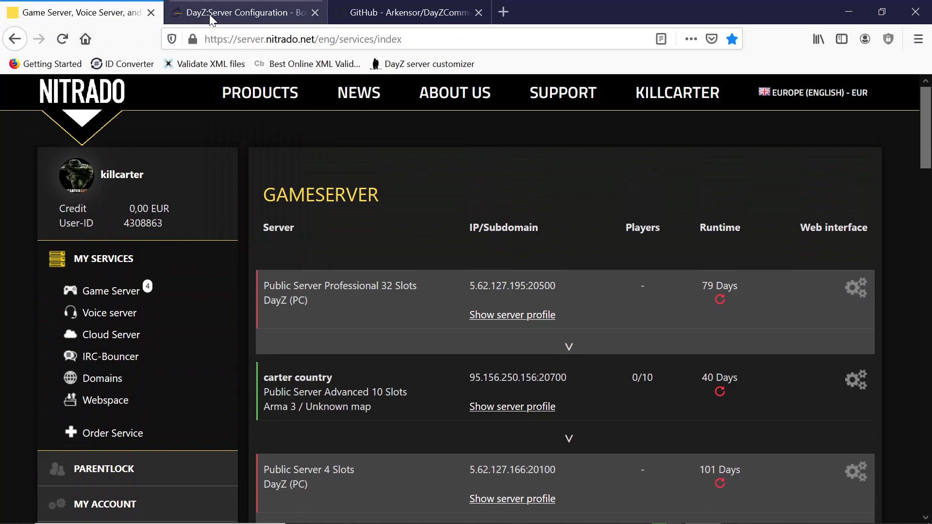
{"action": "left_click", "coordinate": [849, 12]}
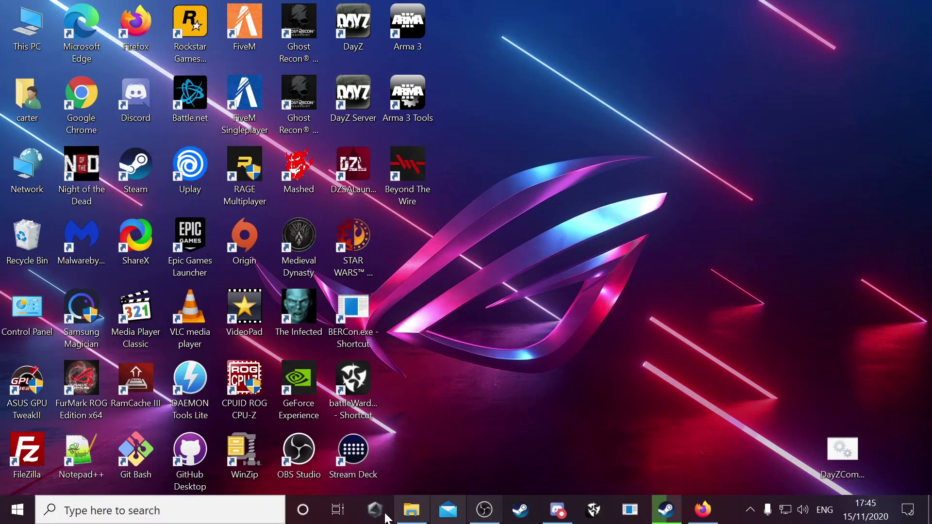
Step: Run DayZCommunityOfflineMode.bat from the mission folder and minimise Explorer while DayZ launches
{"action": "left_click", "coordinate": [411, 510]}
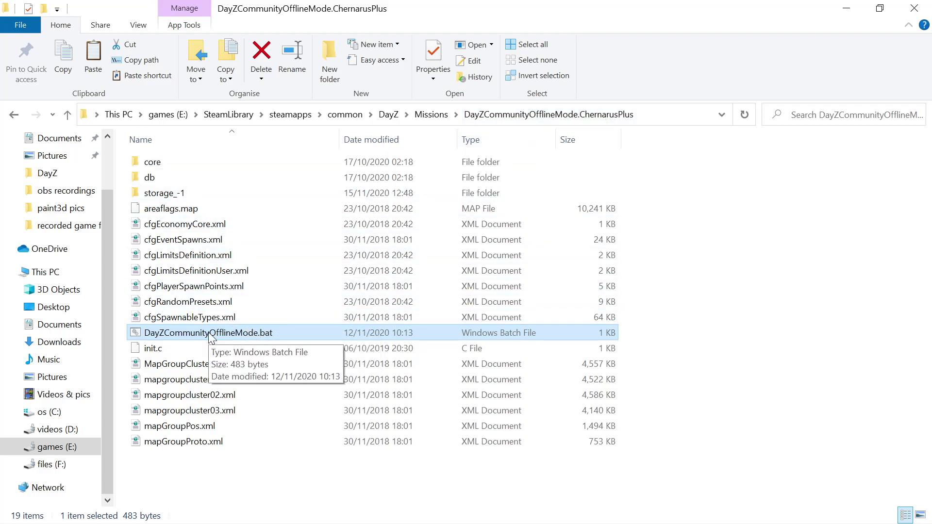
{"action": "double_click", "coordinate": [210, 334]}
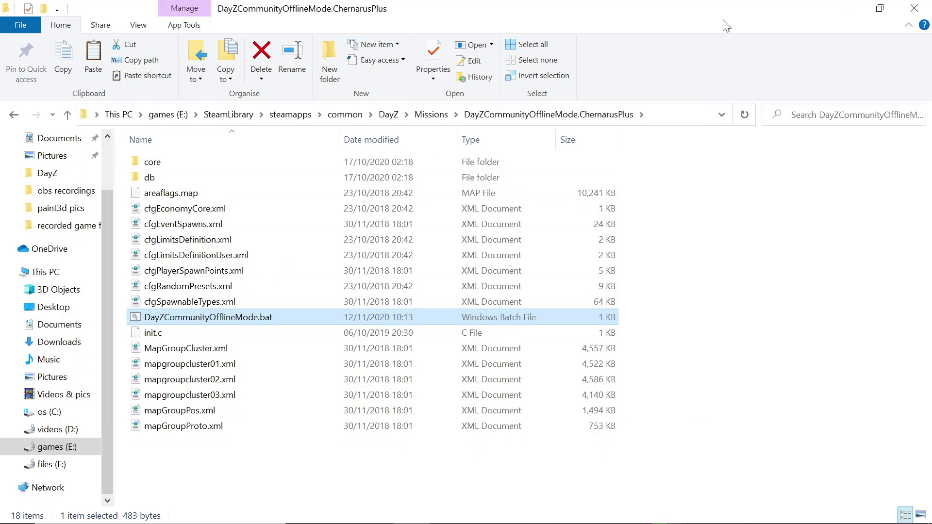
{"action": "left_click", "coordinate": [856, 14]}
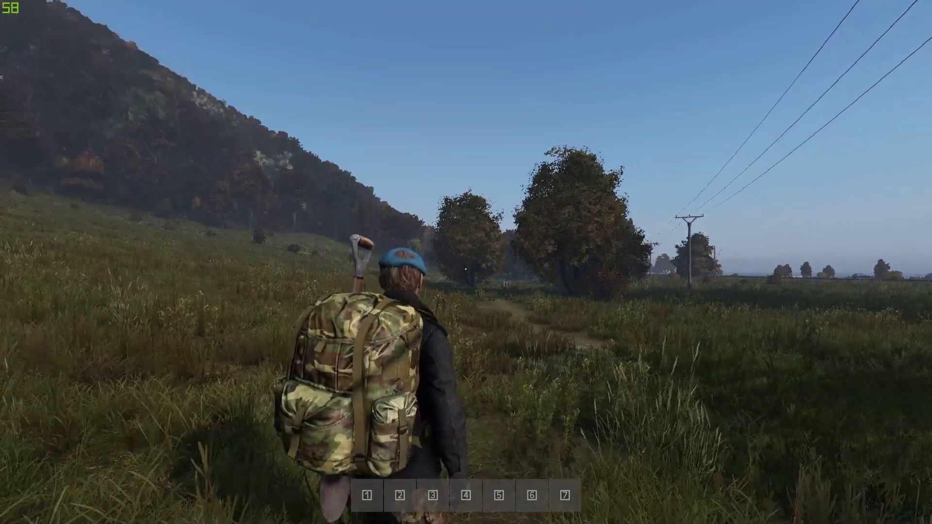
Step: Enable Godmode from the COT script functions list and hide the tools panel
{"action": "key", "text": "y"}
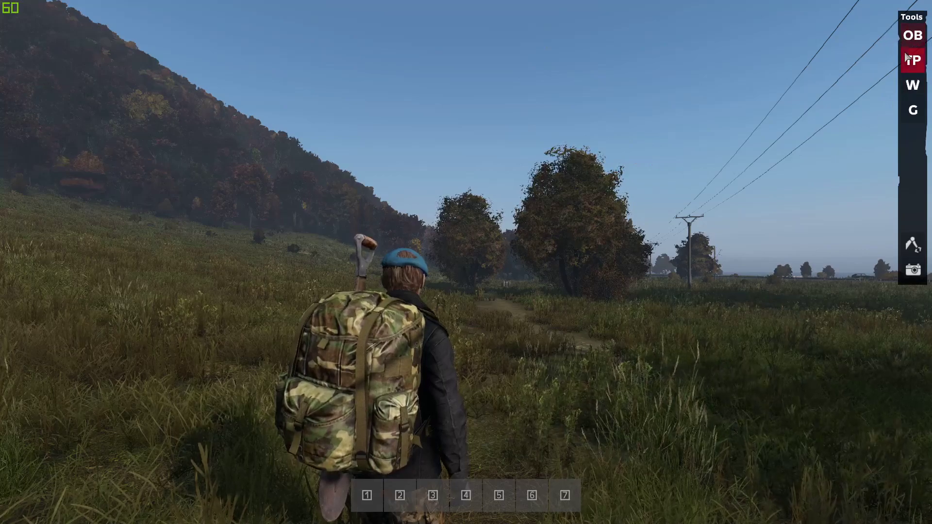
{"action": "left_click", "coordinate": [914, 110]}
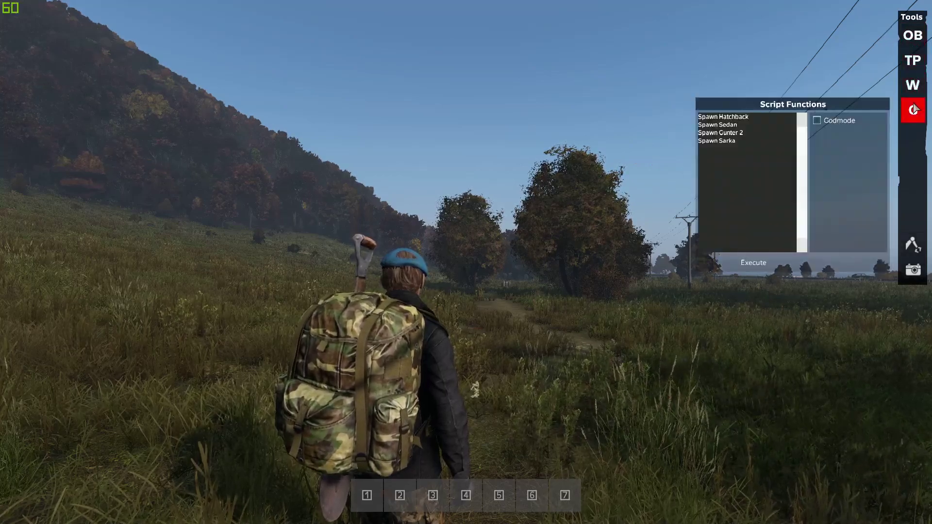
{"action": "left_click", "coordinate": [818, 121]}
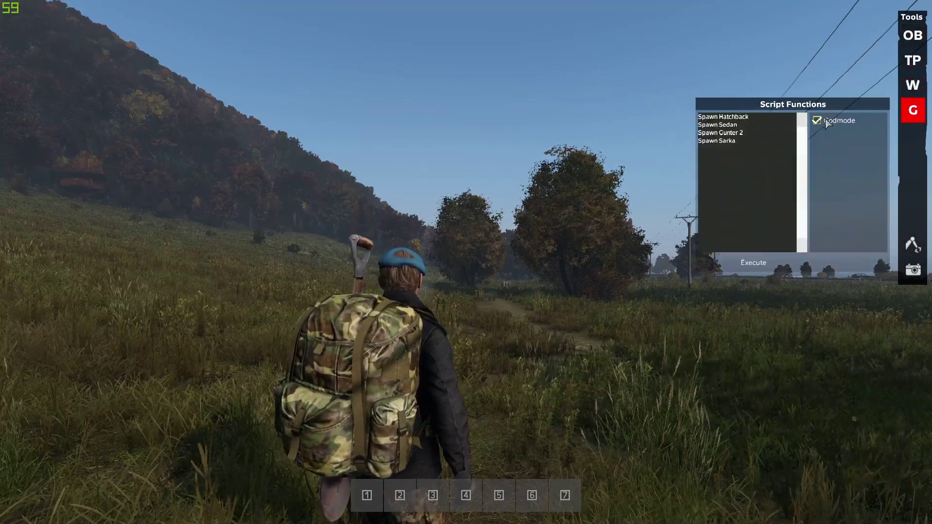
{"action": "left_click", "coordinate": [920, 109]}
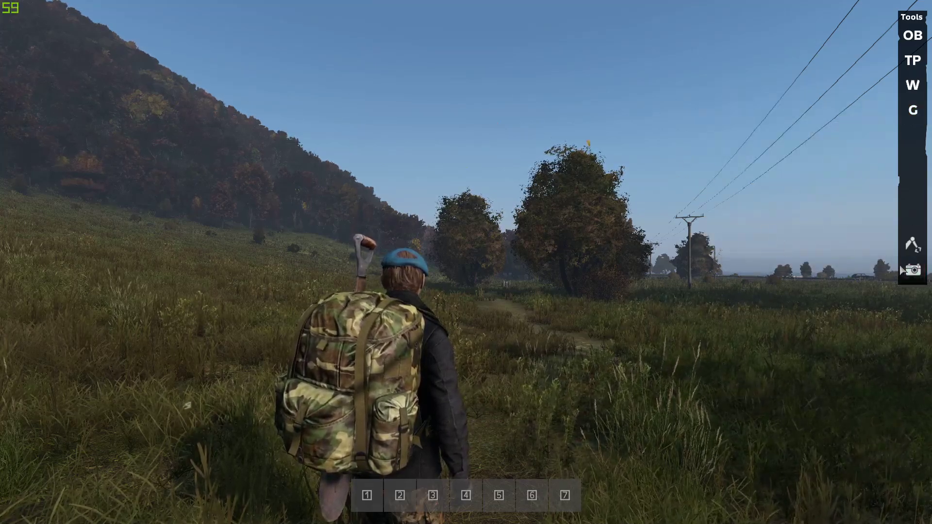
{"action": "key", "text": "Escape"}
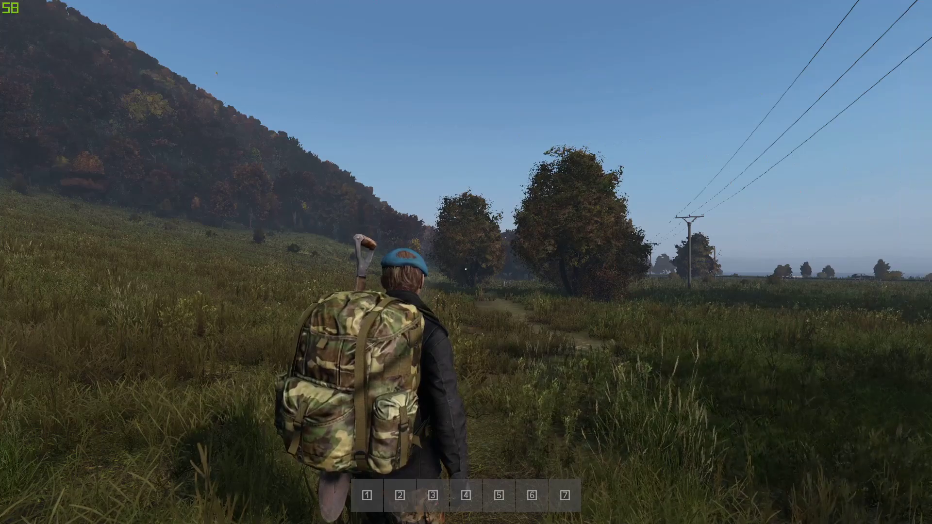
Step: Switch to free camera and fly over the field toward the wooded inland hills
{"action": "key", "text": "Insert"}
{"action": "key", "text": "w"}
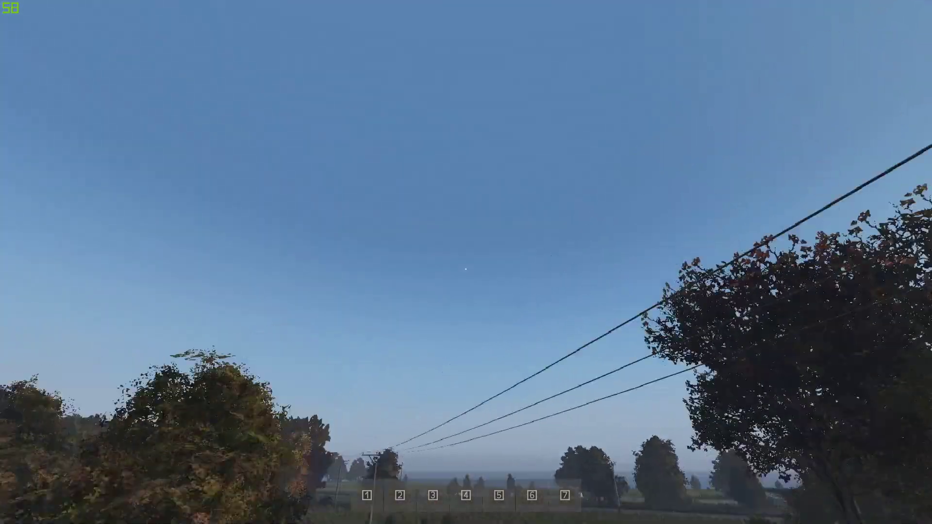
{"action": "key", "text": "w"}
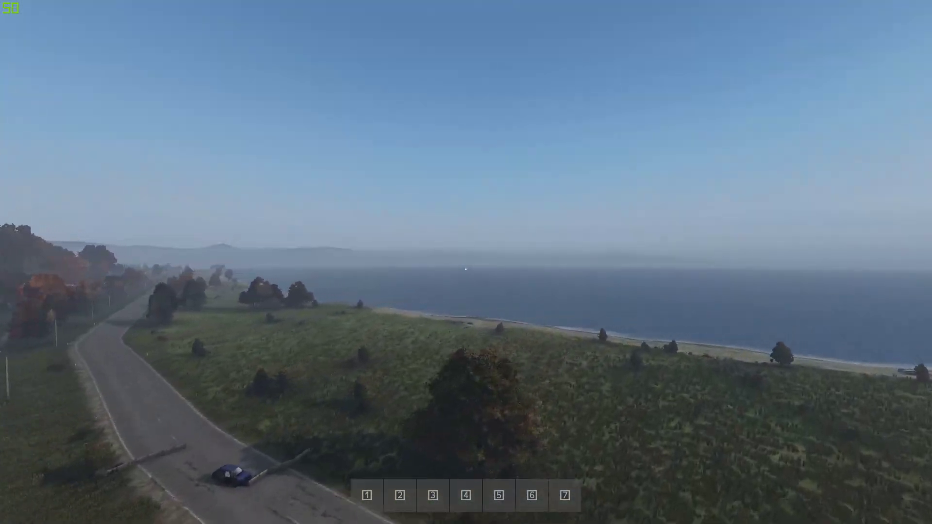
{"action": "key", "text": "w"}
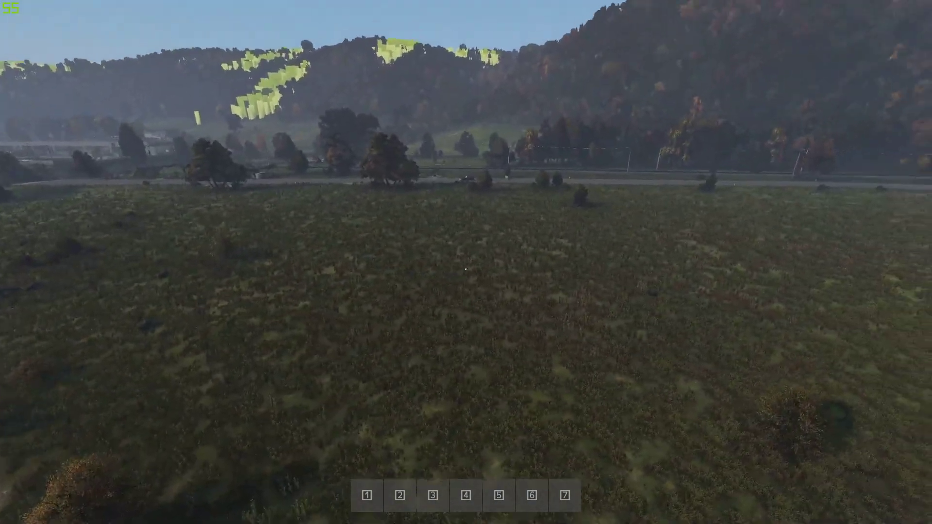
{"action": "key", "text": "s"}
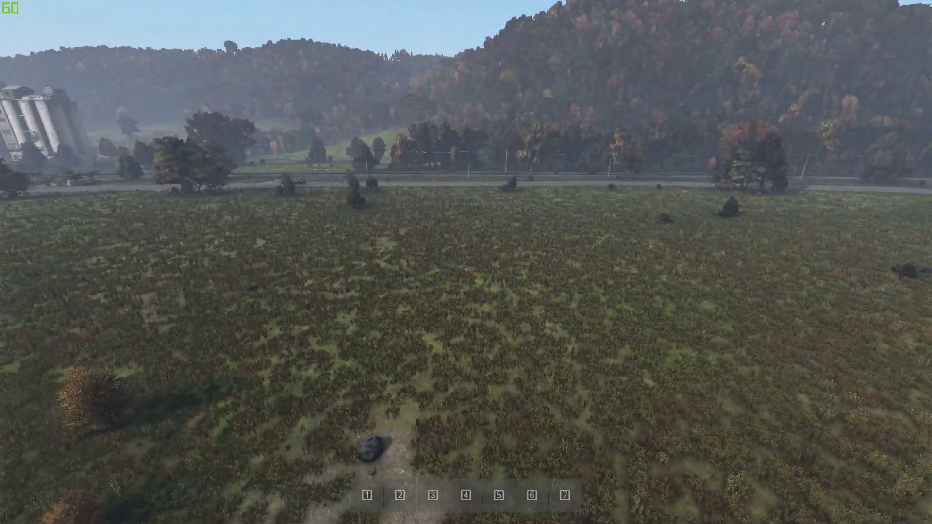
{"action": "key", "text": "y"}
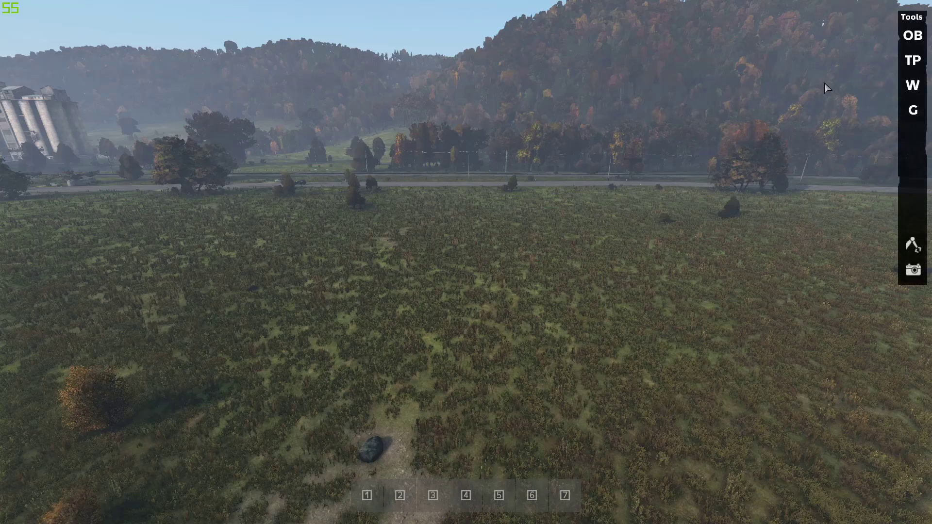
Step: Spawn a Land_Container_1Bo shipping container from the Buildings list, placed at ground level
{"action": "left_click", "coordinate": [913, 38]}
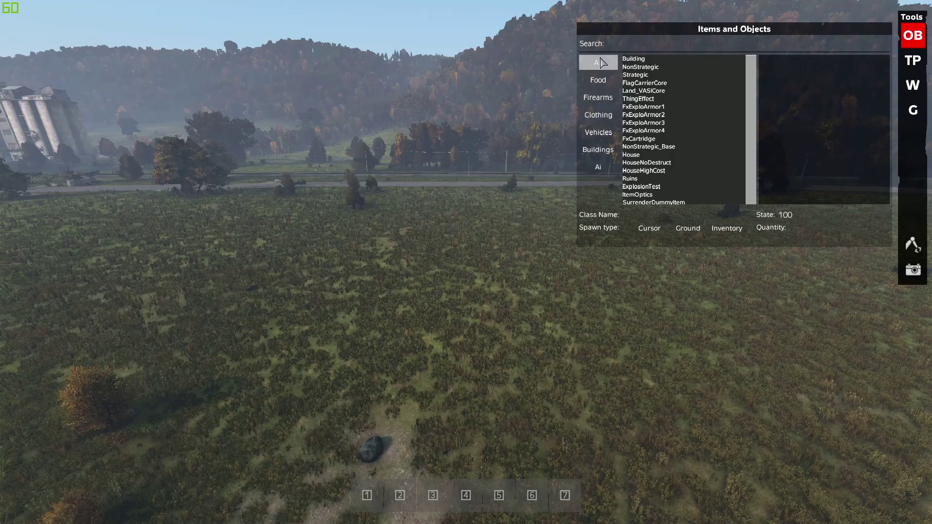
{"action": "left_click", "coordinate": [602, 152]}
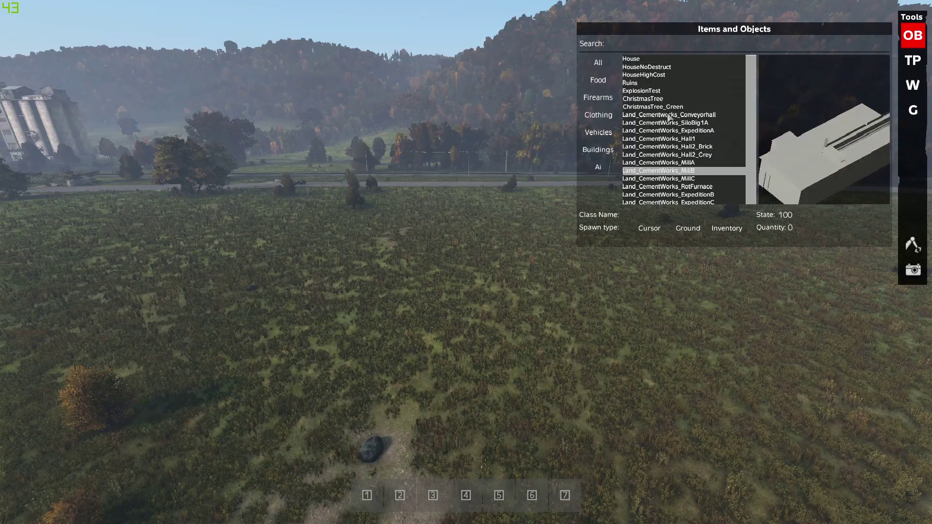
{"action": "scroll", "coordinate": [675, 146], "scroll_direction": "down", "scroll_amount": 5}
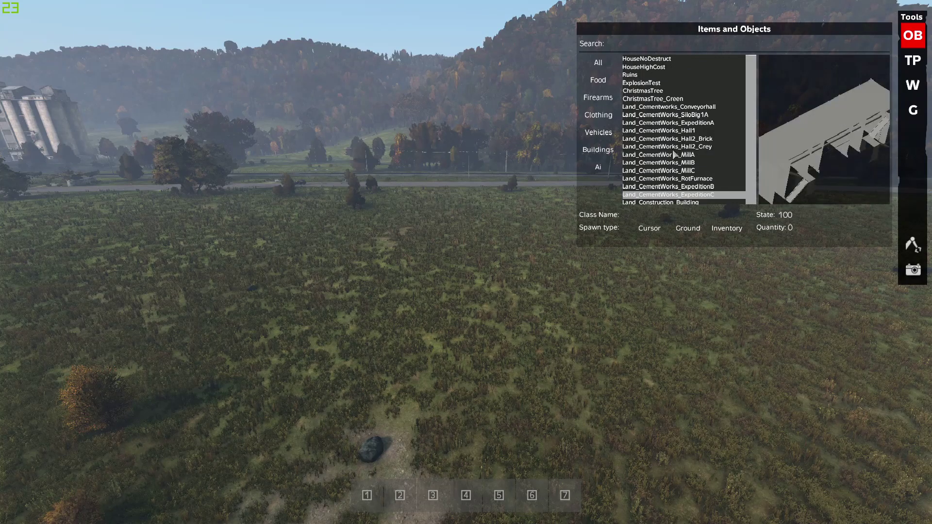
{"action": "scroll", "coordinate": [669, 156], "scroll_direction": "down", "scroll_amount": 2}
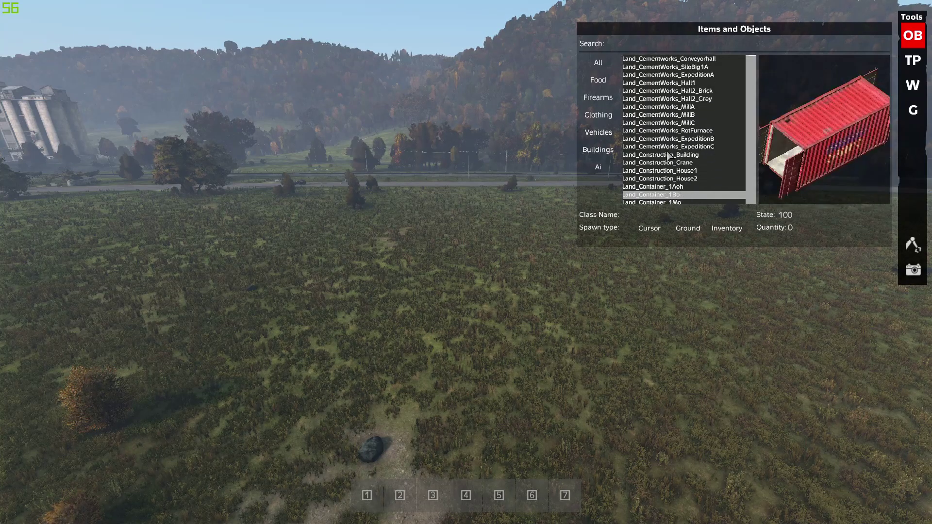
{"action": "left_click", "coordinate": [649, 228]}
{"action": "left_click", "coordinate": [689, 228]}
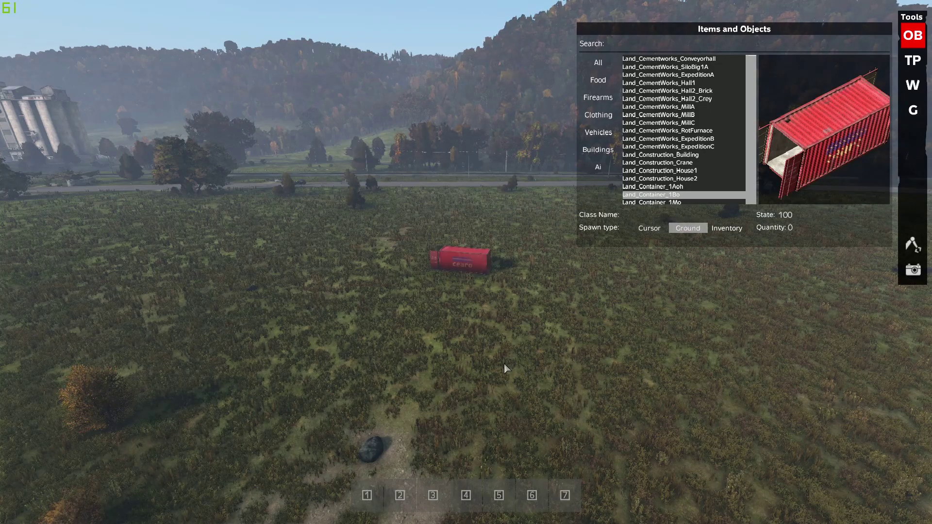
{"action": "key", "text": "w"}
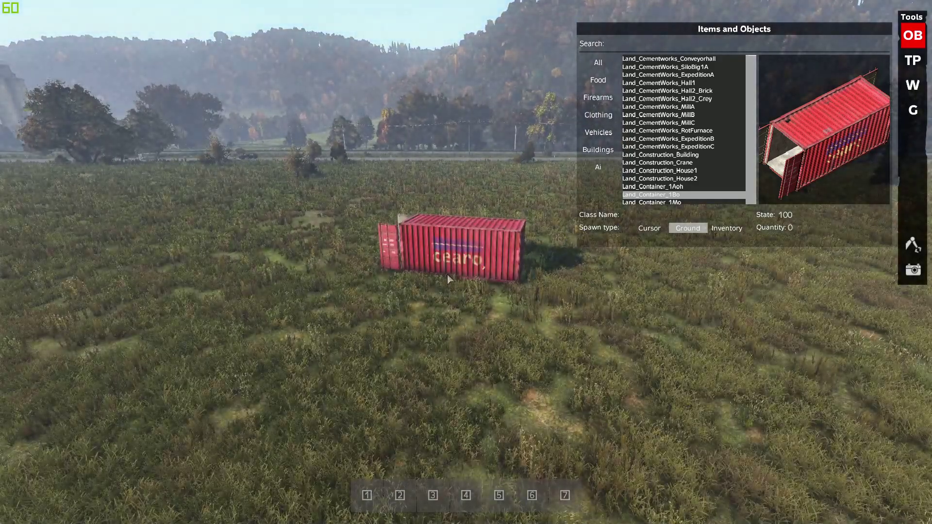
Step: Select the spawned container in the object editor and drag it closer to the camera
{"action": "left_click", "coordinate": [914, 242]}
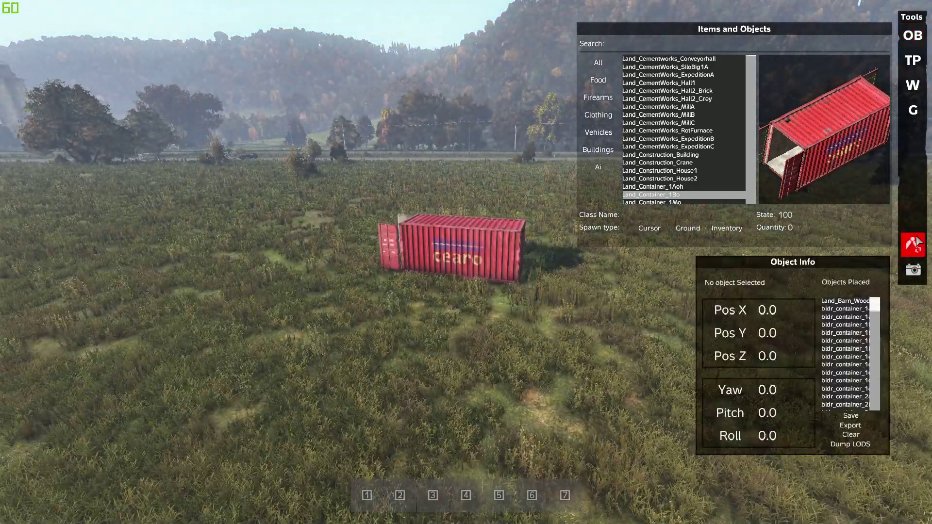
{"action": "left_click", "coordinate": [454, 243]}
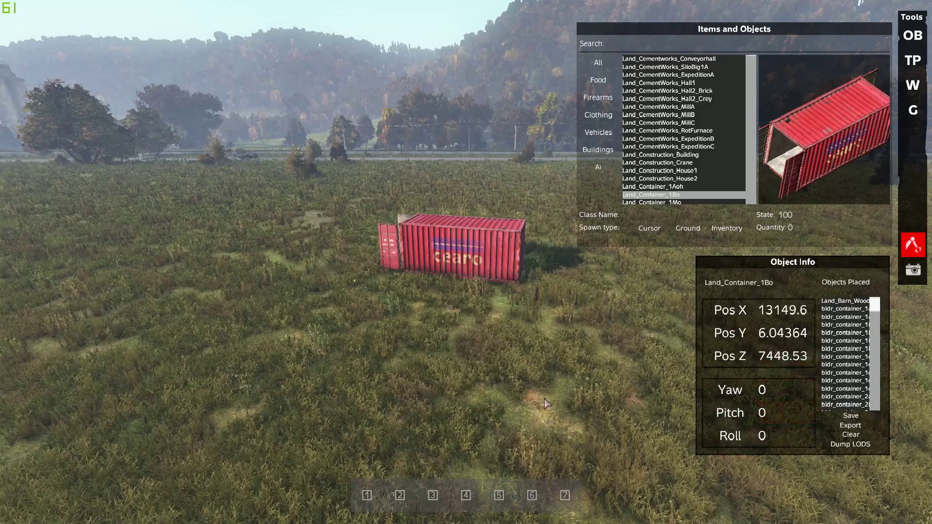
{"action": "left_click", "coordinate": [516, 403]}
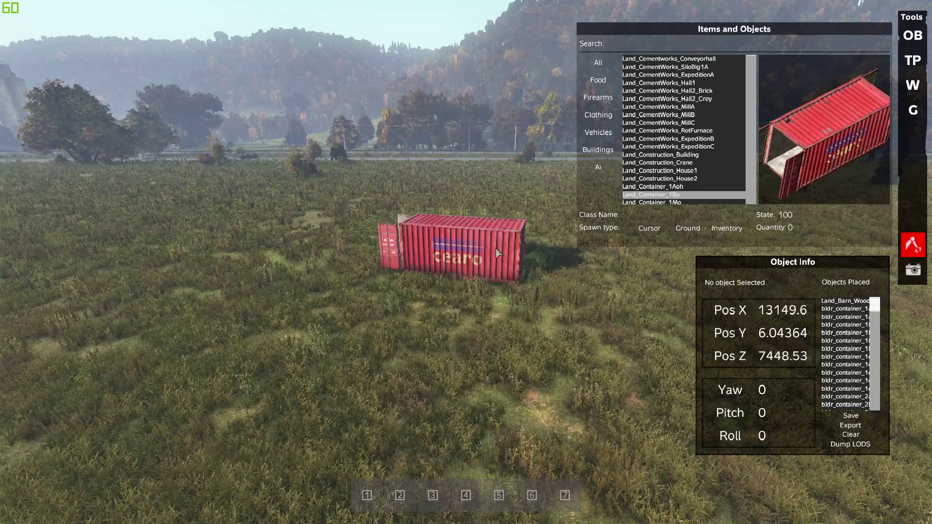
{"action": "left_click", "coordinate": [452, 252]}
{"action": "left_click_drag", "start_coordinate": [450, 252], "coordinate": [423, 335]}
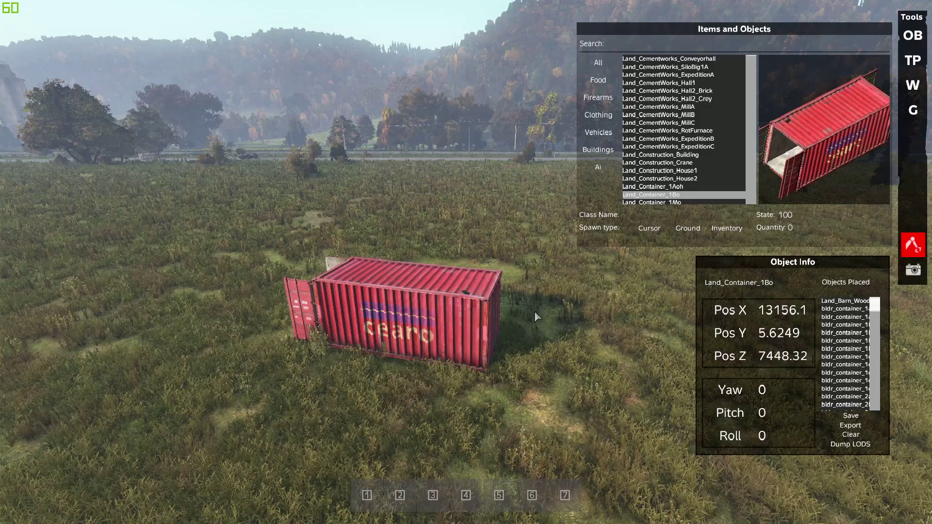
{"action": "left_click", "coordinate": [781, 311]}
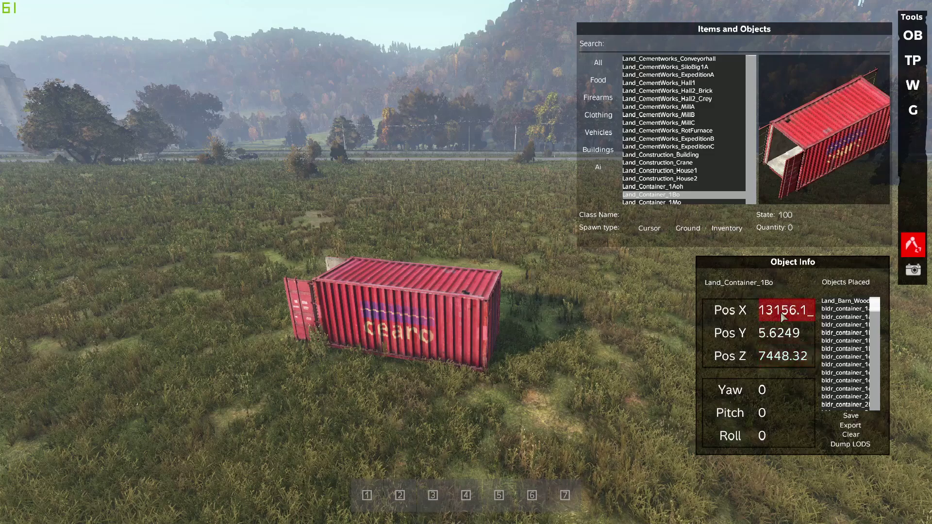
Step: Tilt the container by scrolling its rotation values in Object Info
{"action": "scroll", "coordinate": [780, 315], "scroll_direction": "up", "scroll_amount": 4}
{"action": "scroll", "coordinate": [781, 316], "scroll_direction": "down", "scroll_amount": 3}
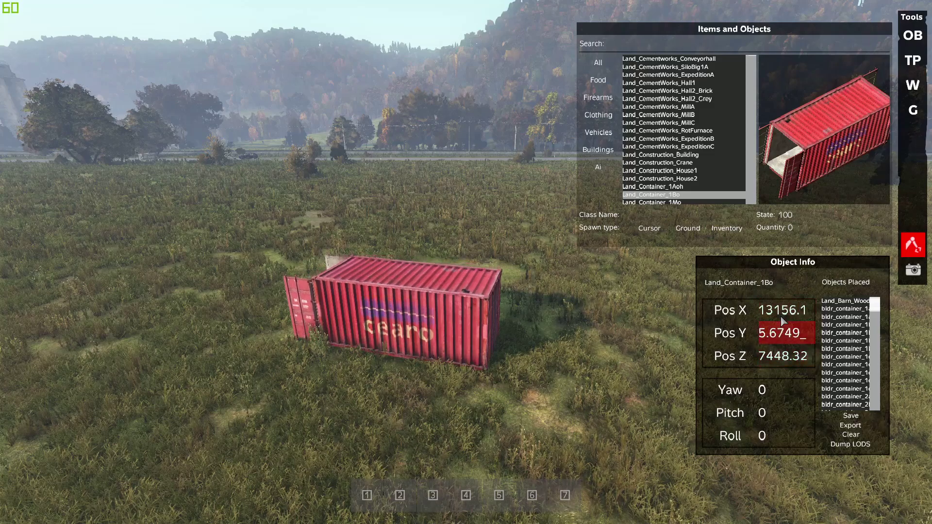
{"action": "scroll", "coordinate": [781, 315], "scroll_direction": "up", "scroll_amount": 3}
{"action": "scroll", "coordinate": [781, 316], "scroll_direction": "down", "scroll_amount": 2}
{"action": "scroll", "coordinate": [782, 308], "scroll_direction": "up", "scroll_amount": 4}
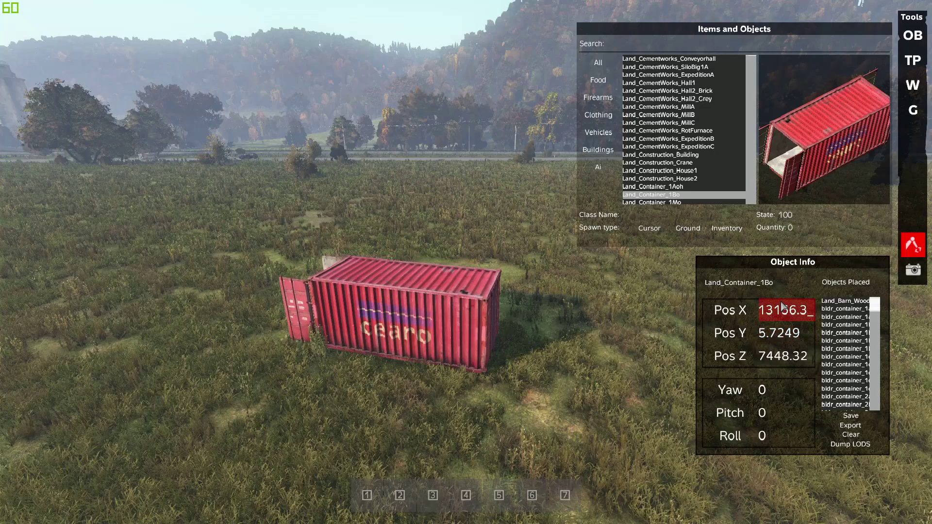
{"action": "scroll", "coordinate": [782, 308], "scroll_direction": "down", "scroll_amount": 12}
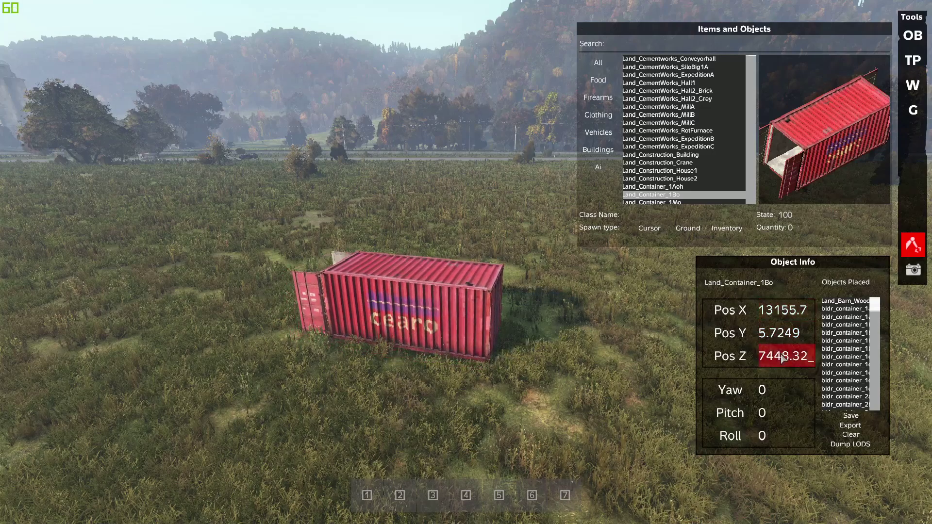
{"action": "scroll", "coordinate": [783, 357], "scroll_direction": "up", "scroll_amount": 4}
{"action": "scroll", "coordinate": [783, 357], "scroll_direction": "down", "scroll_amount": 15}
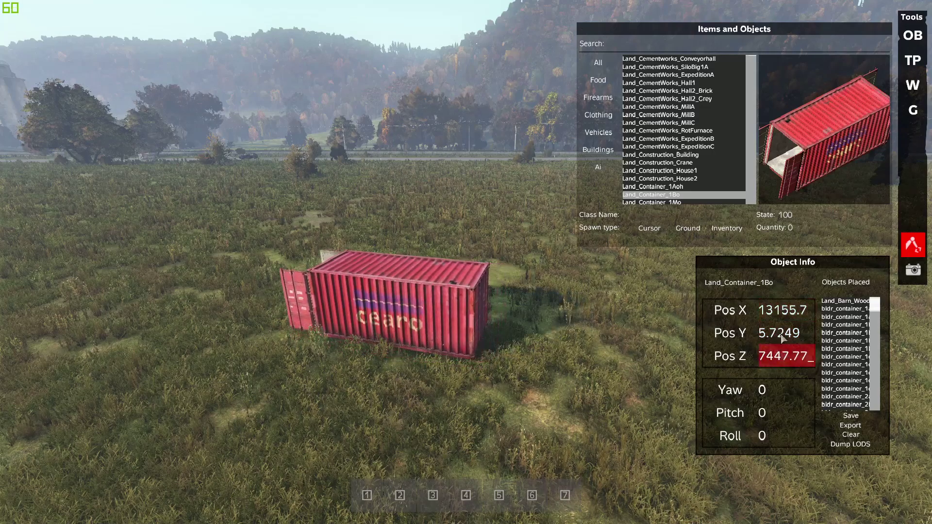
{"action": "scroll", "coordinate": [783, 308], "scroll_direction": "down", "scroll_amount": 2}
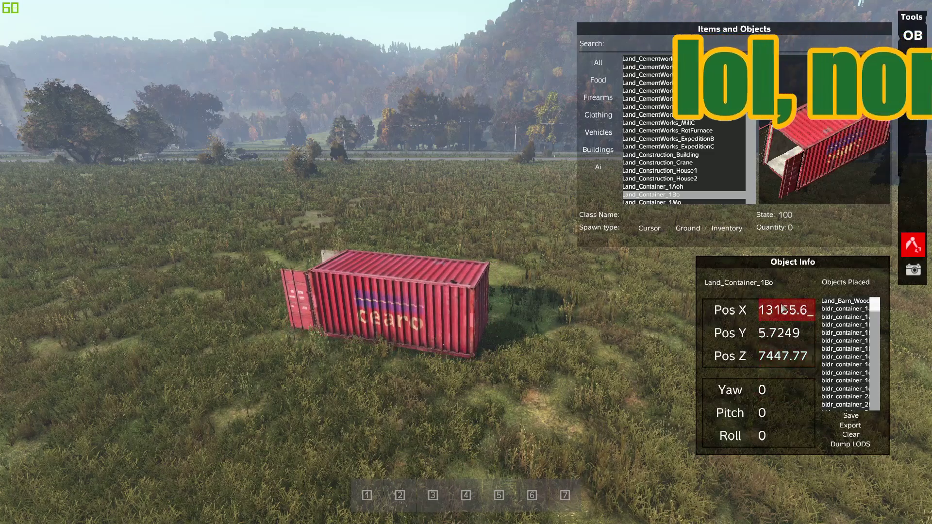
{"action": "scroll", "coordinate": [783, 357], "scroll_direction": "up", "scroll_amount": 3}
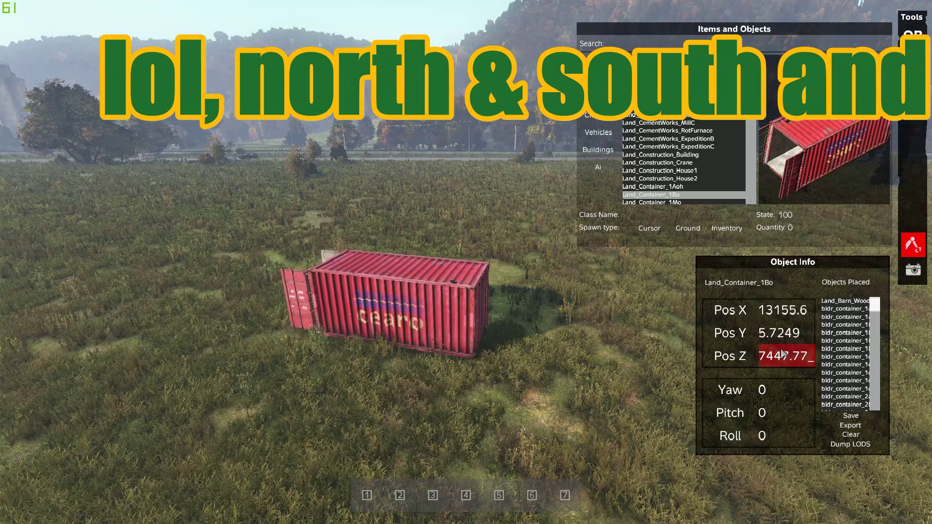
{"action": "scroll", "coordinate": [783, 358], "scroll_direction": "down", "scroll_amount": 3}
{"action": "scroll", "coordinate": [777, 389], "scroll_direction": "up", "scroll_amount": 1}
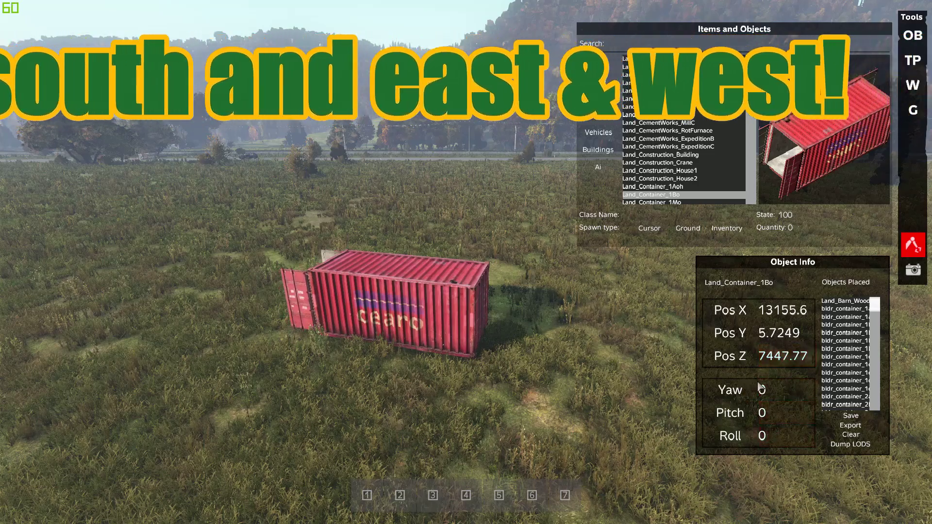
{"action": "scroll", "coordinate": [791, 387], "scroll_direction": "up", "scroll_amount": 6}
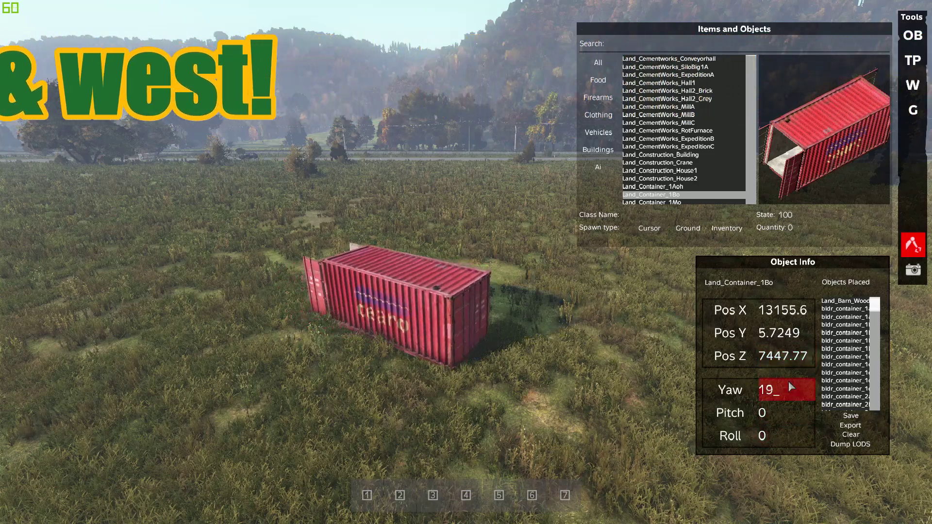
{"action": "scroll", "coordinate": [789, 386], "scroll_direction": "up", "scroll_amount": 4}
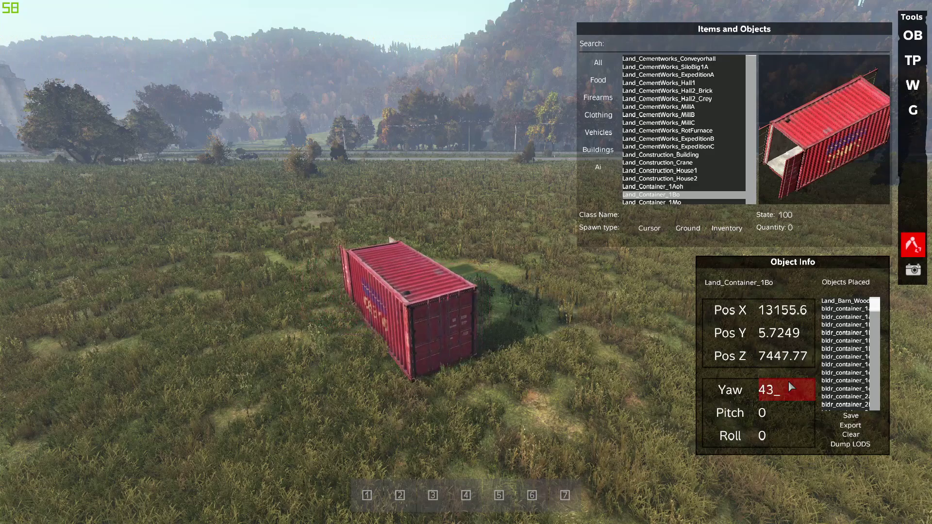
{"action": "scroll", "coordinate": [792, 386], "scroll_direction": "up", "scroll_amount": 4}
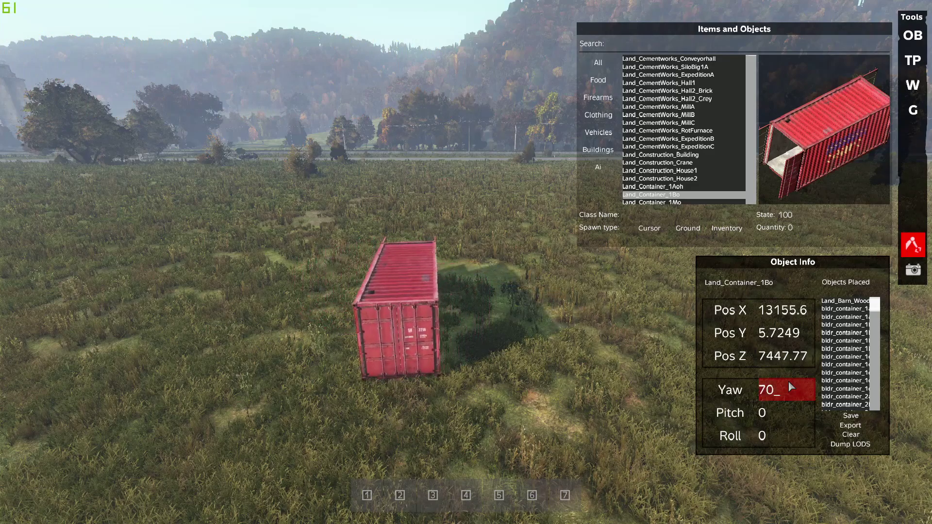
{"action": "scroll", "coordinate": [777, 413], "scroll_direction": "up", "scroll_amount": 2}
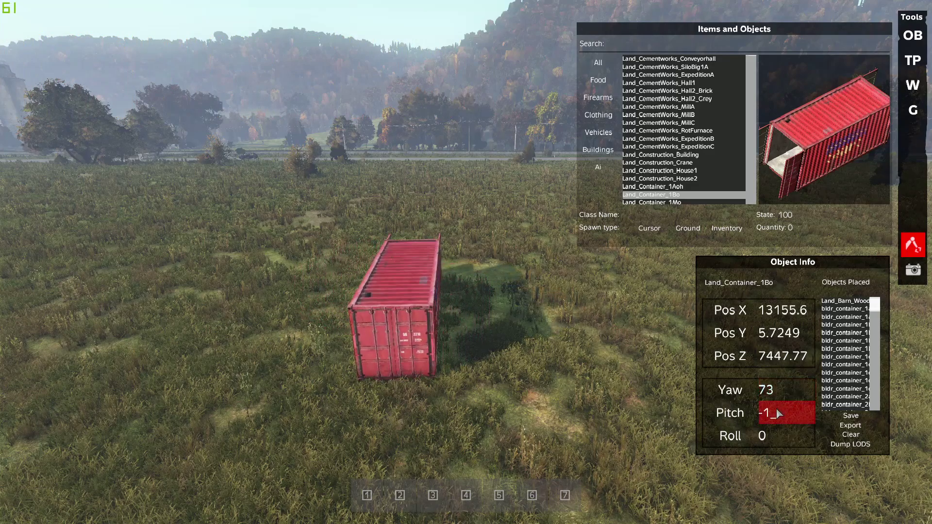
{"action": "scroll", "coordinate": [776, 436], "scroll_direction": "down", "scroll_amount": 2}
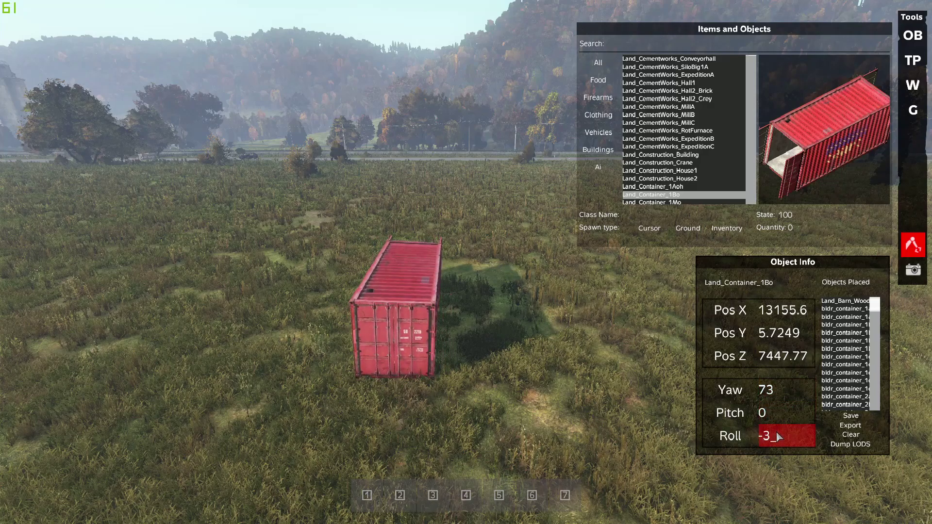
{"action": "scroll", "coordinate": [777, 436], "scroll_direction": "up", "scroll_amount": 3}
{"action": "scroll", "coordinate": [777, 436], "scroll_direction": "down", "scroll_amount": 3}
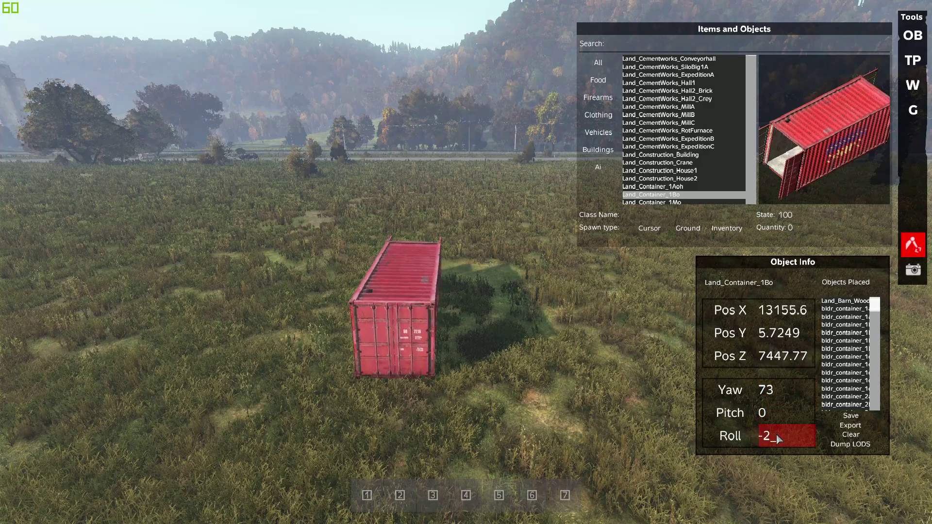
{"action": "scroll", "coordinate": [778, 439], "scroll_direction": "up", "scroll_amount": 4}
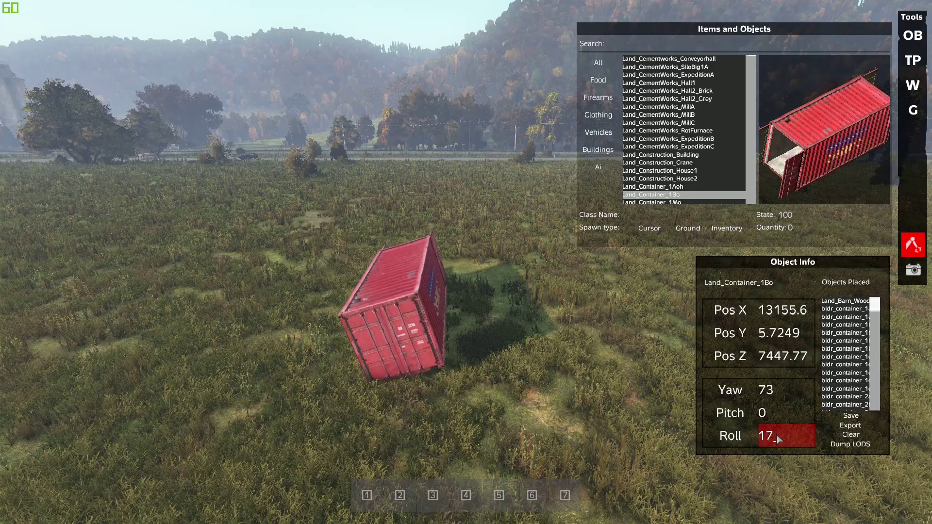
{"action": "scroll", "coordinate": [777, 439], "scroll_direction": "up", "scroll_amount": 10}
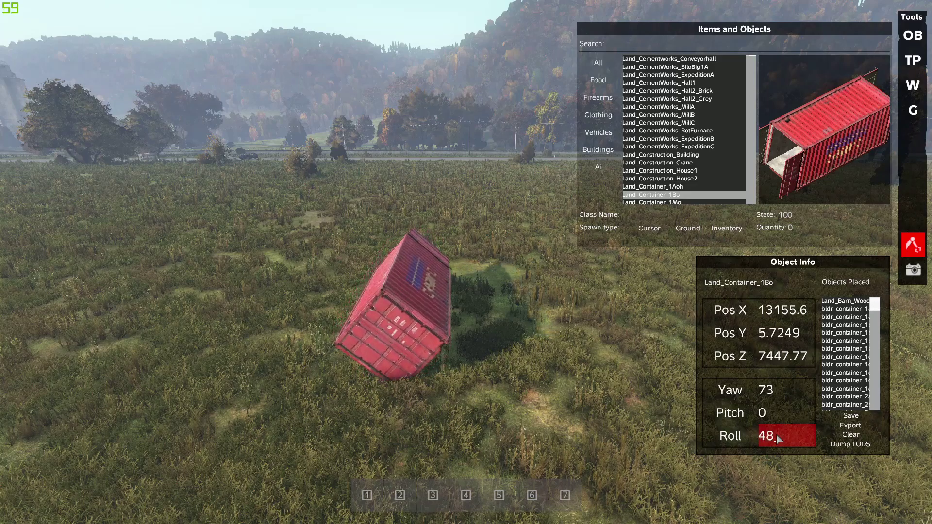
{"action": "scroll", "coordinate": [778, 439], "scroll_direction": "up", "scroll_amount": 20}
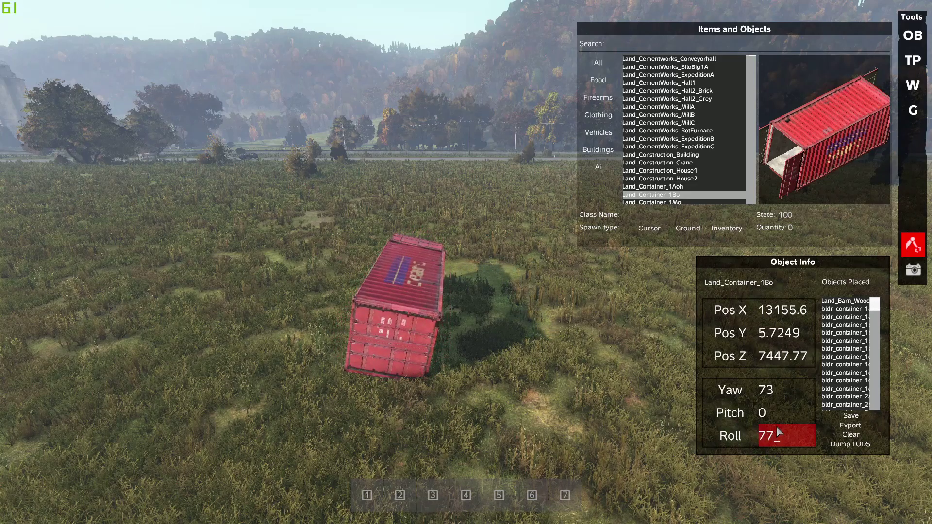
{"action": "scroll", "coordinate": [778, 432], "scroll_direction": "up", "scroll_amount": 10}
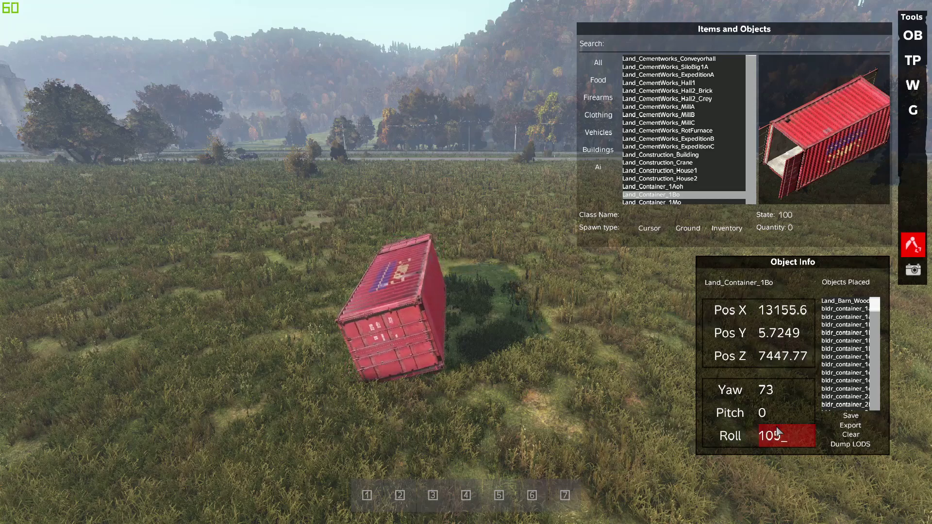
{"action": "scroll", "coordinate": [778, 433], "scroll_direction": "up", "scroll_amount": 8}
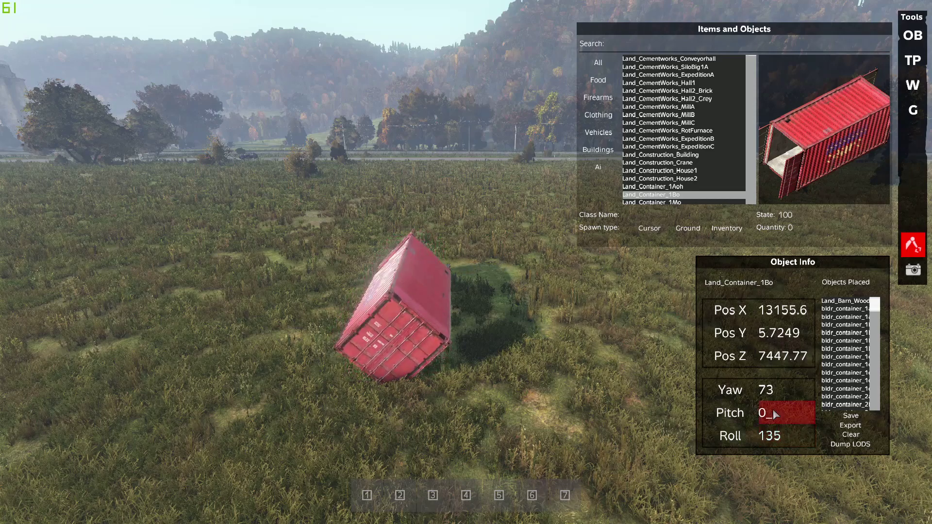
{"action": "scroll", "coordinate": [774, 413], "scroll_direction": "down", "scroll_amount": 18}
{"action": "scroll", "coordinate": [775, 413], "scroll_direction": "down", "scroll_amount": 20}
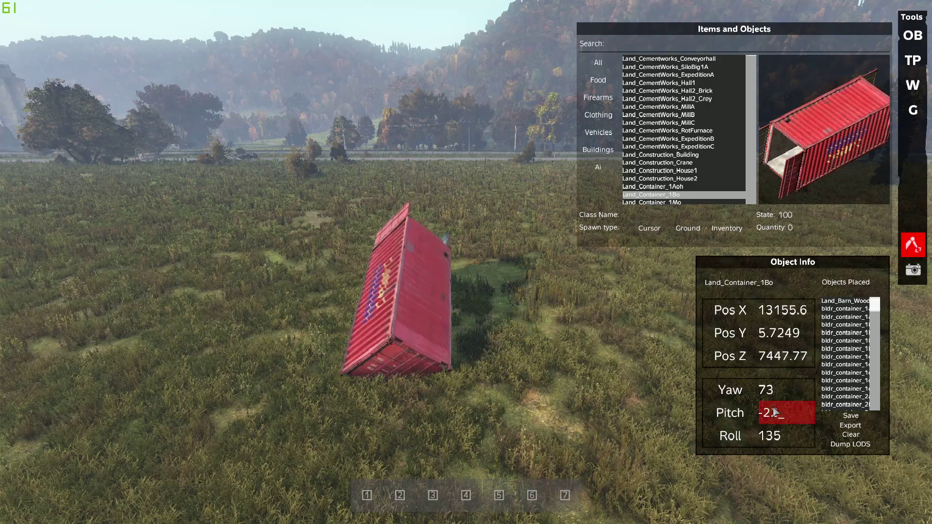
{"action": "scroll", "coordinate": [774, 412], "scroll_direction": "down", "scroll_amount": 20}
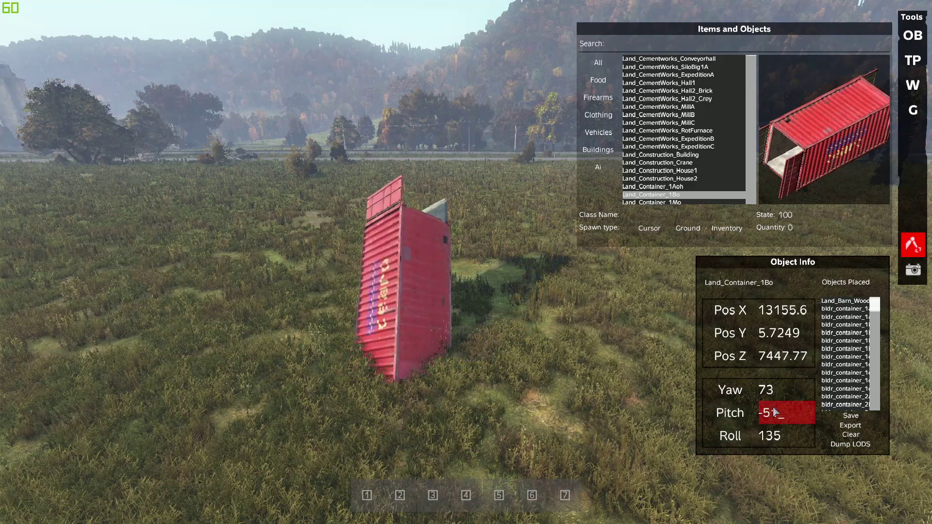
{"action": "scroll", "coordinate": [774, 413], "scroll_direction": "down", "scroll_amount": 15}
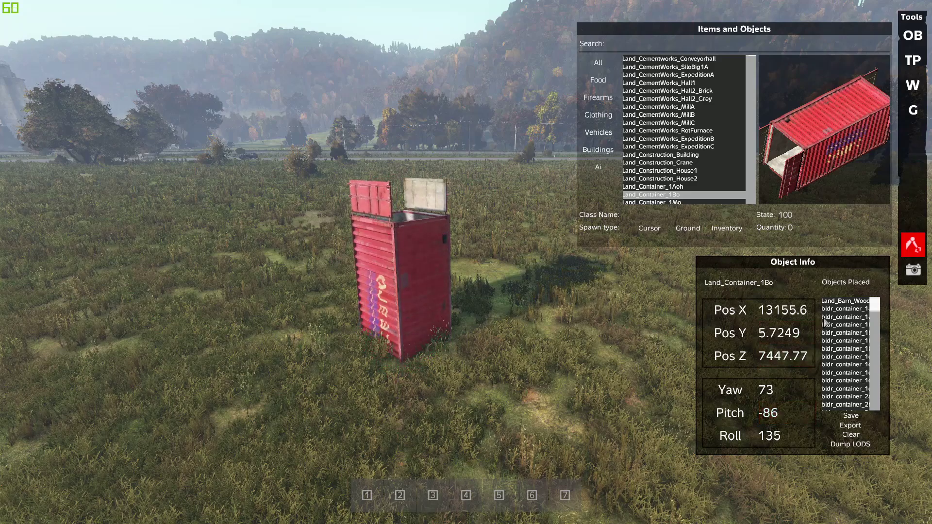
Step: Raise the container to Pos Y 7.32491 and fine-tune its pitch to -86
{"action": "left_click", "coordinate": [784, 333]}
{"action": "scroll", "coordinate": [787, 330], "scroll_direction": "up", "scroll_amount": 7}
{"action": "scroll", "coordinate": [785, 329], "scroll_direction": "up", "scroll_amount": 18}
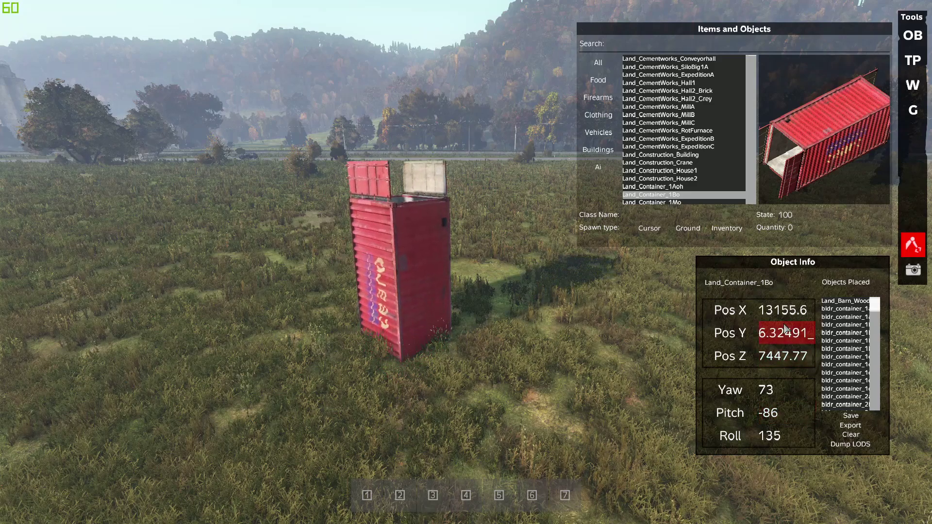
{"action": "scroll", "coordinate": [785, 329], "scroll_direction": "up", "scroll_amount": 7}
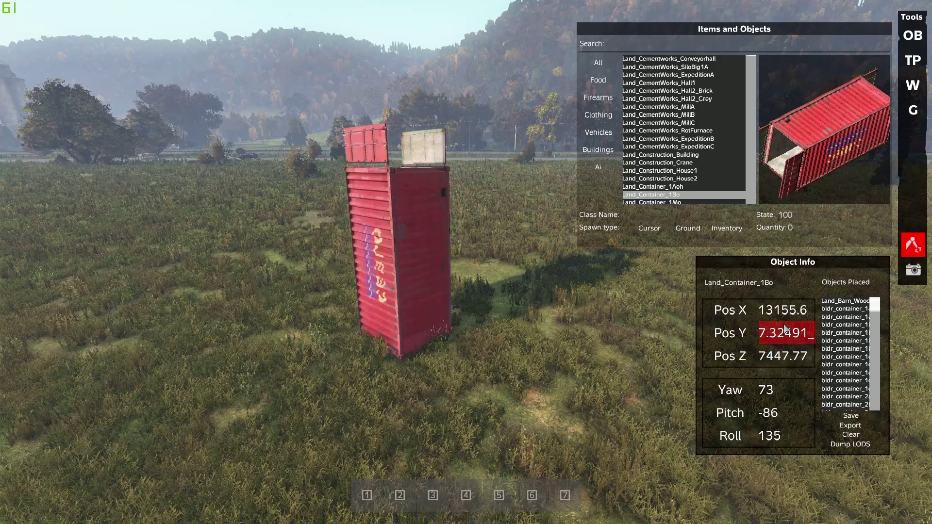
{"action": "left_click", "coordinate": [784, 397]}
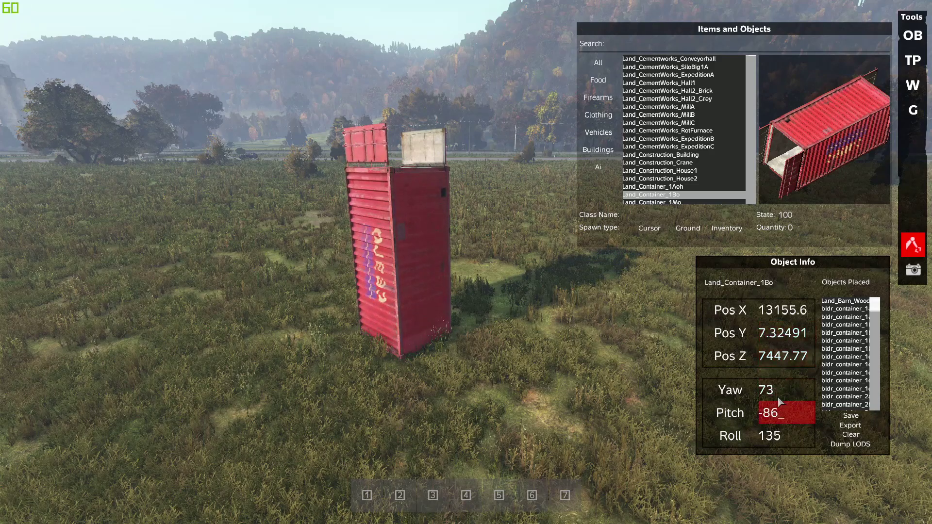
{"action": "scroll", "coordinate": [778, 405], "scroll_direction": "up", "scroll_amount": 1}
{"action": "scroll", "coordinate": [778, 405], "scroll_direction": "up", "scroll_amount": 1}
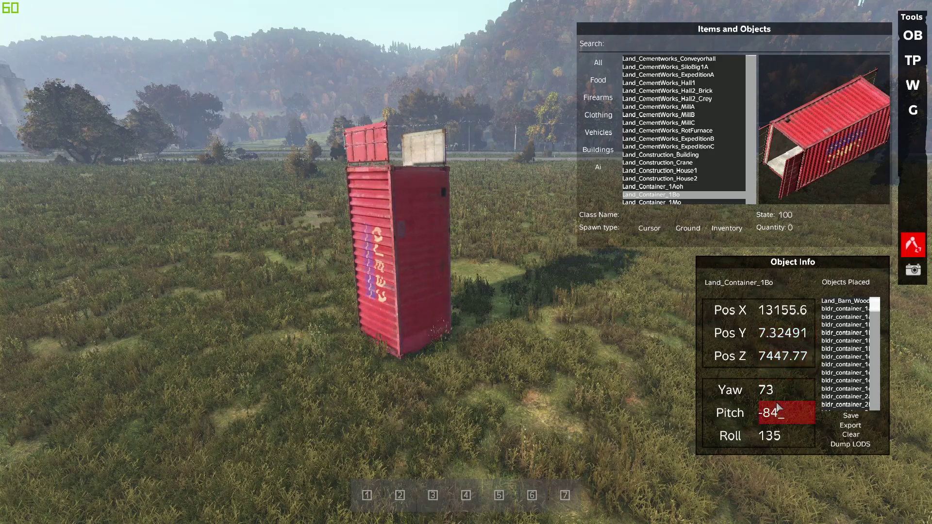
Step: Set roll to 140 and yaw to 108 so the container stands upright
{"action": "left_click", "coordinate": [783, 436]}
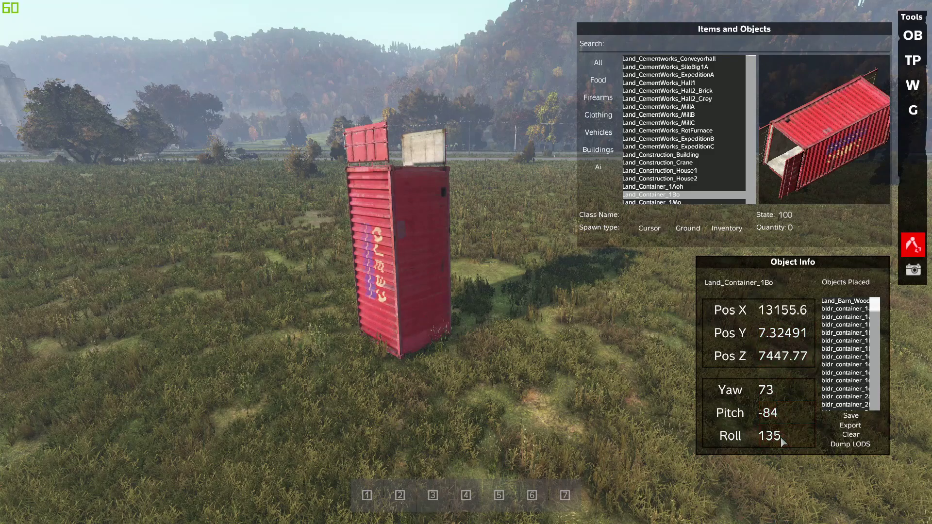
{"action": "left_click", "coordinate": [777, 436]}
{"action": "scroll", "coordinate": [775, 435], "scroll_direction": "down", "scroll_amount": 5}
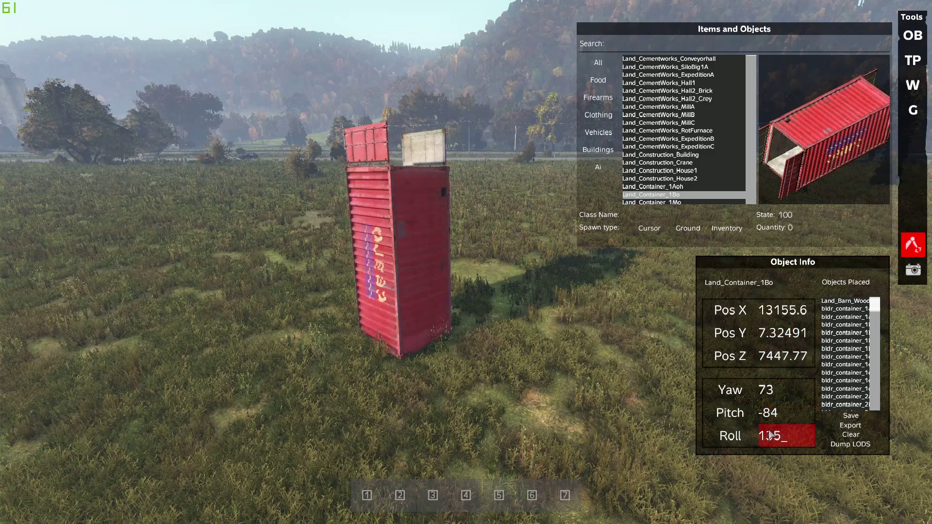
{"action": "scroll", "coordinate": [772, 433], "scroll_direction": "up", "scroll_amount": 5}
{"action": "scroll", "coordinate": [772, 413], "scroll_direction": "down", "scroll_amount": 2}
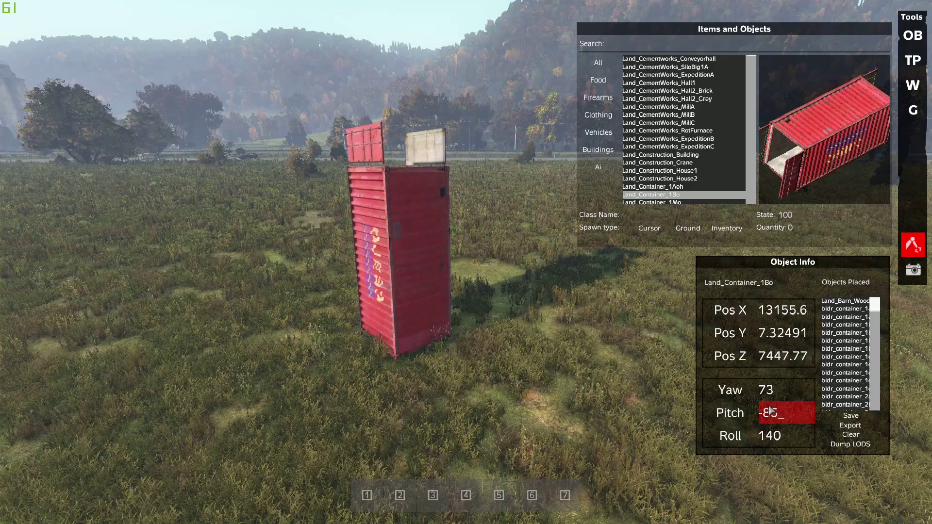
{"action": "left_click", "coordinate": [771, 393]}
{"action": "scroll", "coordinate": [771, 394], "scroll_direction": "up", "scroll_amount": 17}
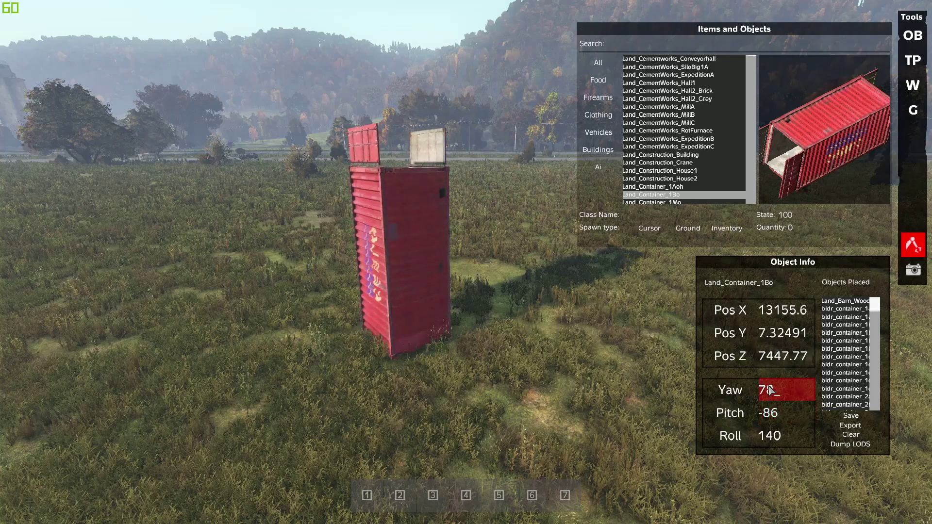
{"action": "scroll", "coordinate": [771, 391], "scroll_direction": "up", "scroll_amount": 18}
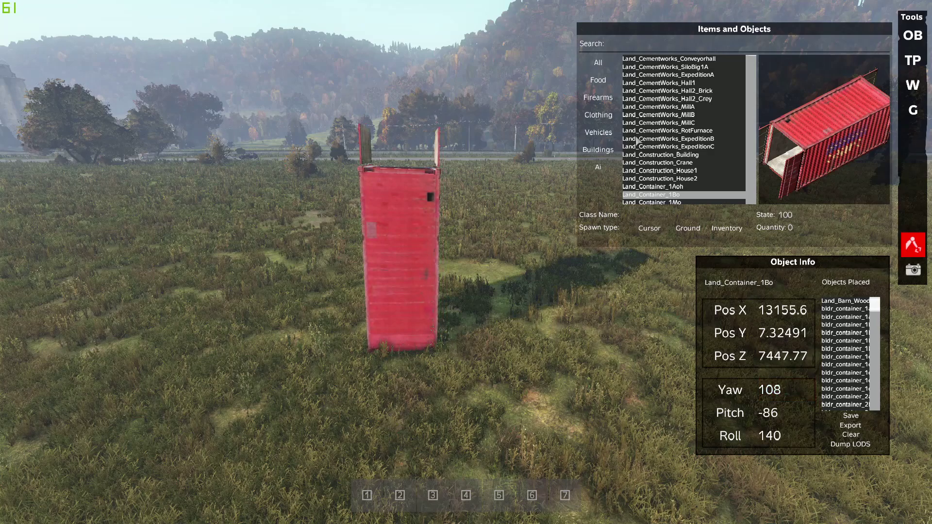
{"action": "left_click", "coordinate": [654, 163]}
{"action": "left_click", "coordinate": [654, 194]}
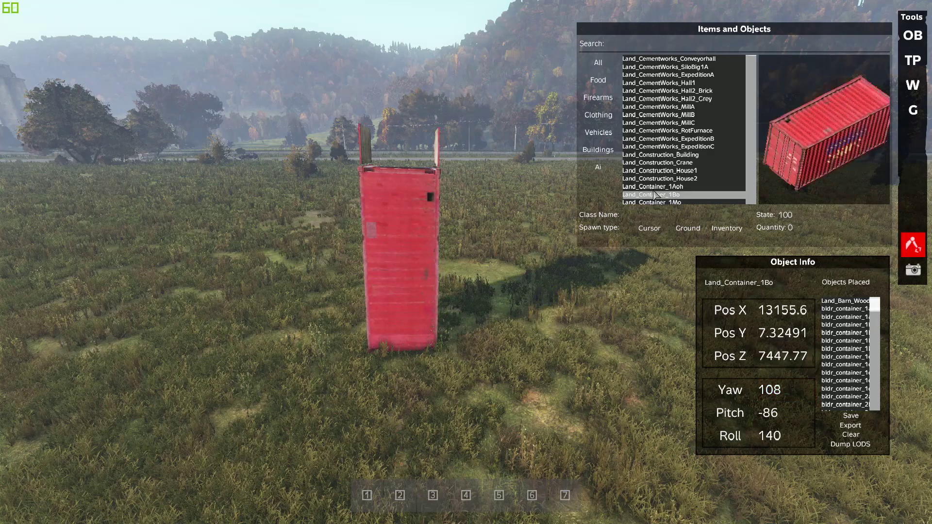
Step: Fly the free camera up over the road and fields, closing the object panels and tools bar
{"action": "left_click", "coordinate": [682, 107]}
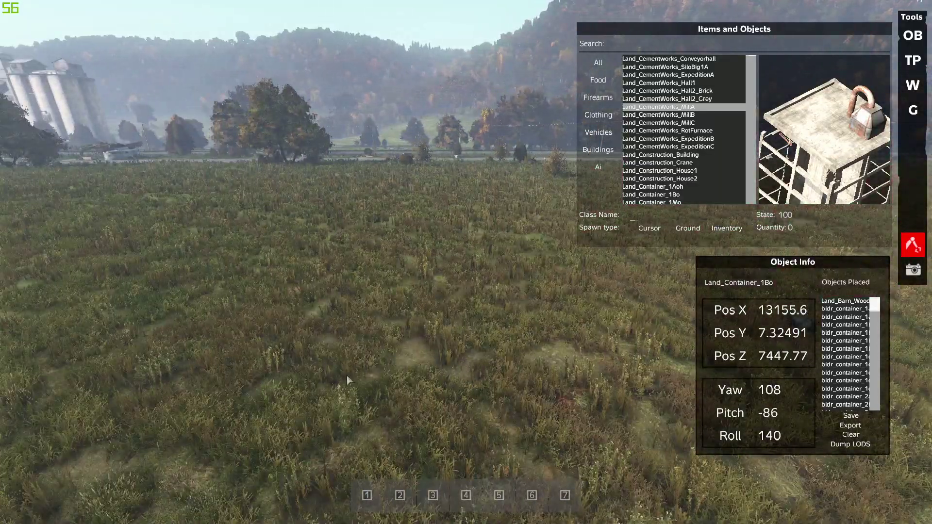
{"action": "type", "text": "daws"}
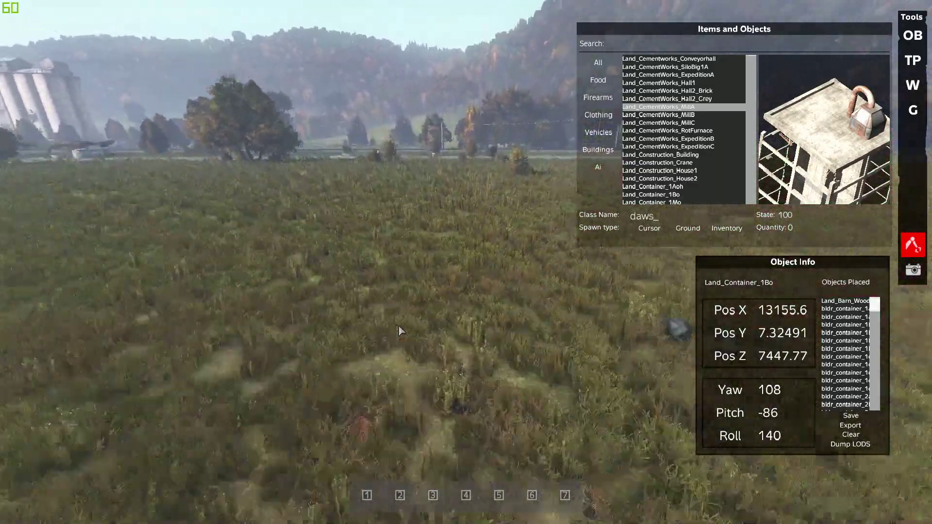
{"action": "type", "text": "sswssss"}
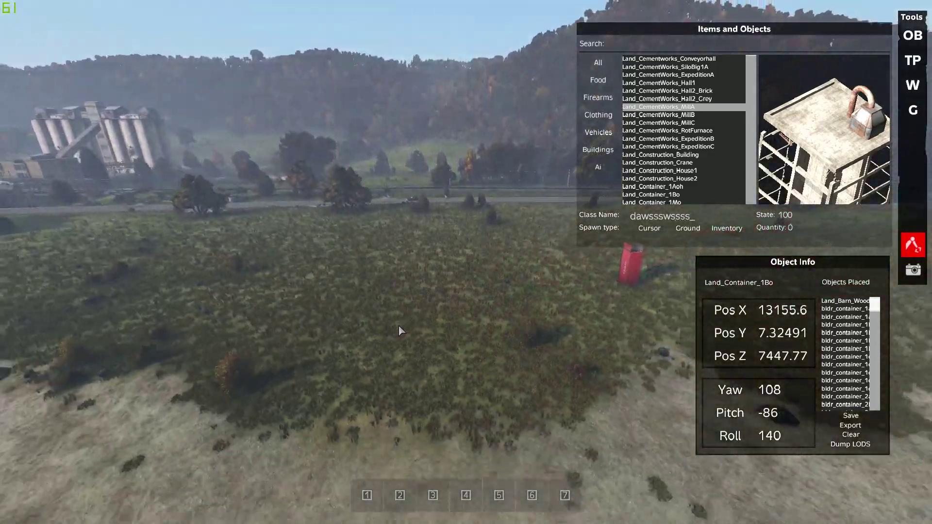
{"action": "type", "text": "ssssssssssss"}
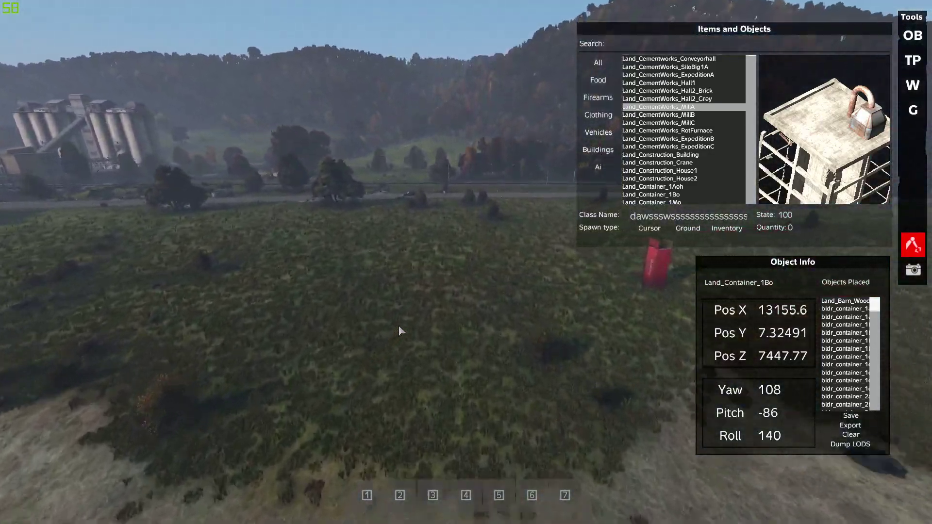
{"action": "type", "text": "ws"}
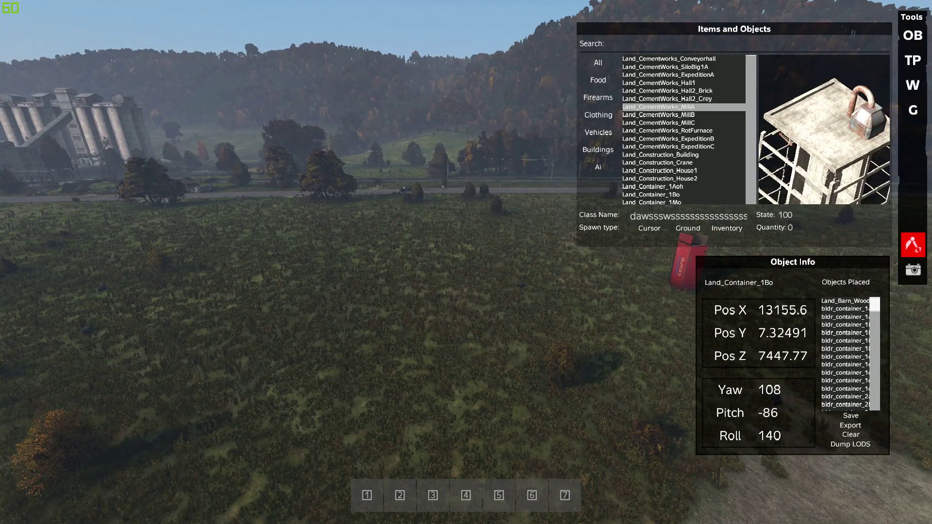
{"action": "left_click", "coordinate": [915, 244]}
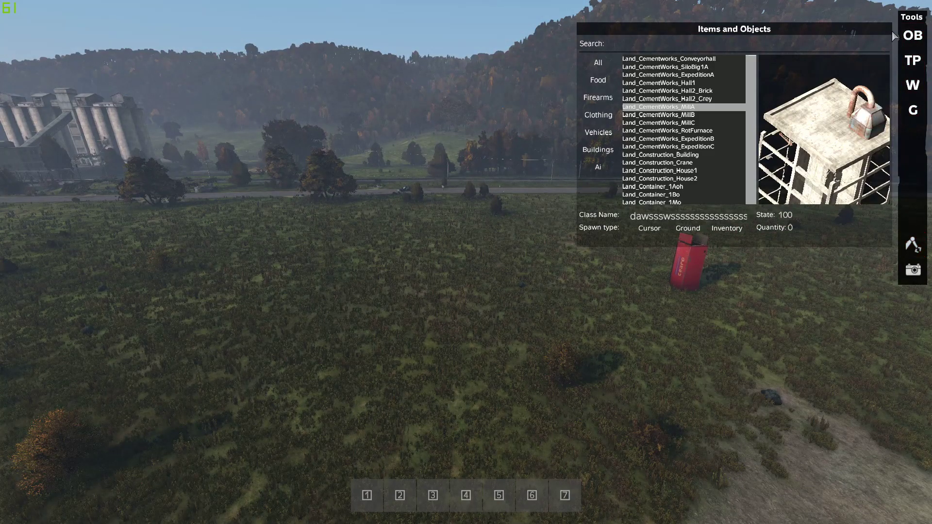
{"action": "left_click", "coordinate": [913, 35]}
{"action": "key", "text": "Escape"}
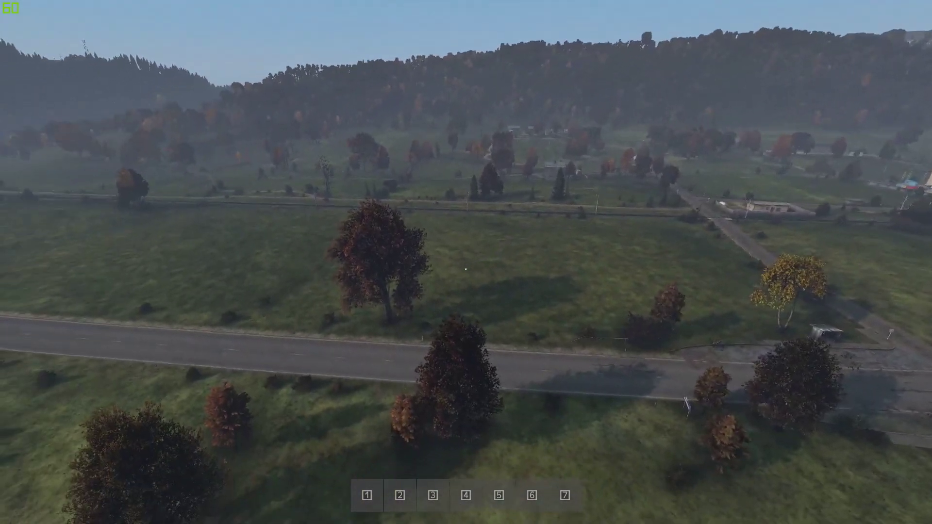
Step: Open the teleport locations list and step down to Kamyshovo
{"action": "key", "text": "y"}
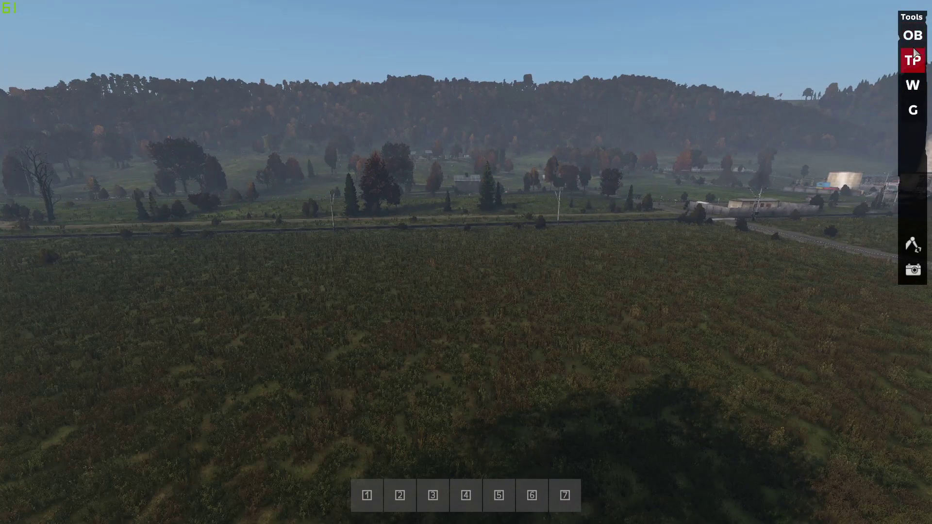
{"action": "left_click", "coordinate": [915, 62]}
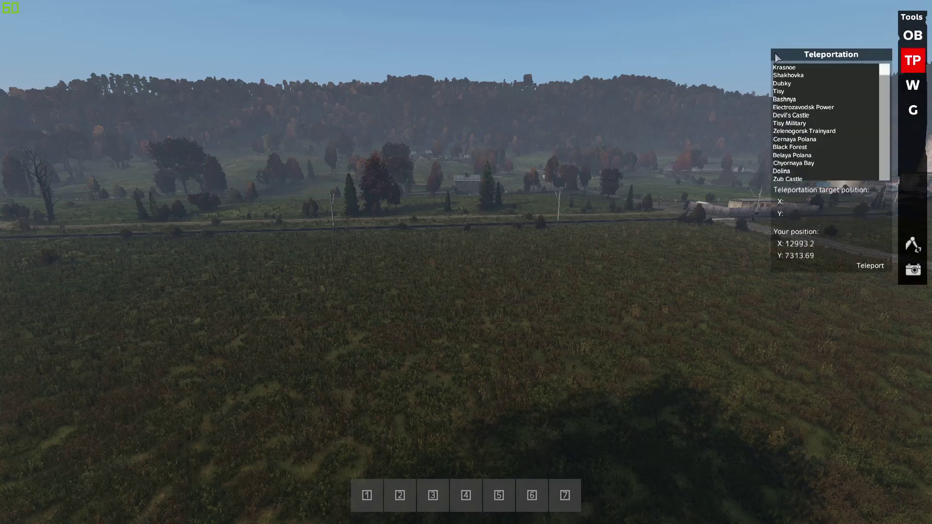
{"action": "key", "text": "Down"}
{"action": "key", "text": "Down"}
{"action": "key", "text": "Down"}
{"action": "key", "text": "Down"}
{"action": "key", "text": "Down"}
{"action": "key", "text": "Down"}
{"action": "key", "text": "Down"}
{"action": "key", "text": "Down"}
{"action": "key", "text": "Down"}
{"action": "key", "text": "Down"}
{"action": "key", "text": "Down"}
{"action": "key", "text": "Down"}
{"action": "key", "text": "Down"}
{"action": "key", "text": "Down"}
{"action": "key", "text": "Down"}
{"action": "key", "text": "Down"}
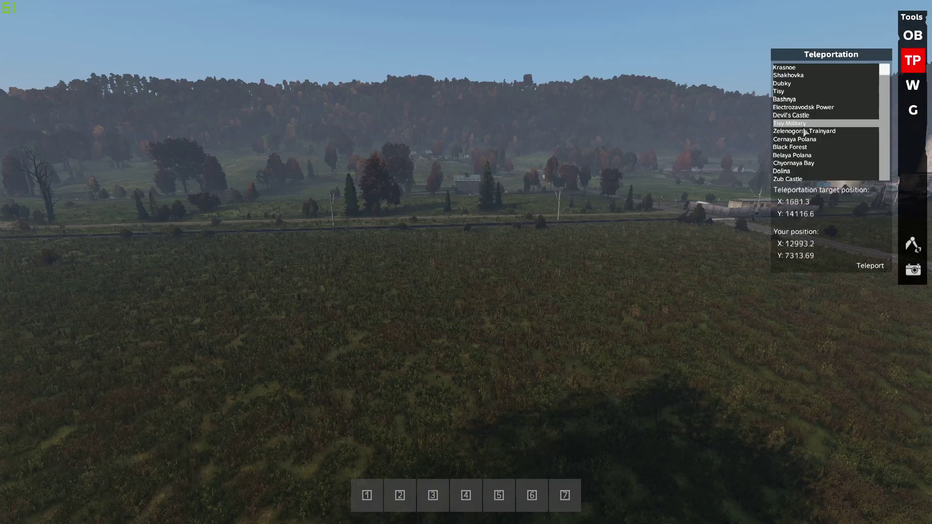
{"action": "key", "text": "Down"}
{"action": "key", "text": "Down"}
{"action": "key", "text": "Down"}
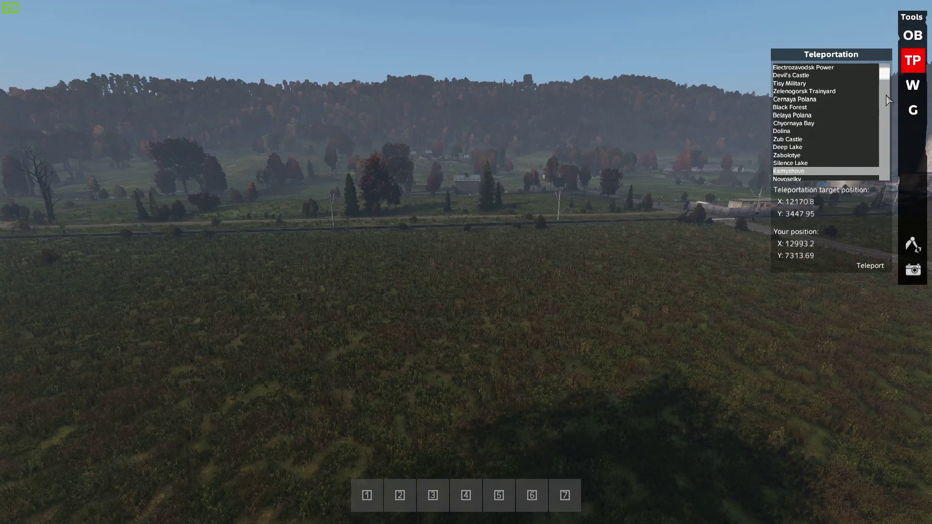
Step: Set weather start day 24.6.2017, time 11:30, wind 4% and overcast 4%, then save and close
{"action": "left_click", "coordinate": [915, 63]}
{"action": "left_click", "coordinate": [914, 83]}
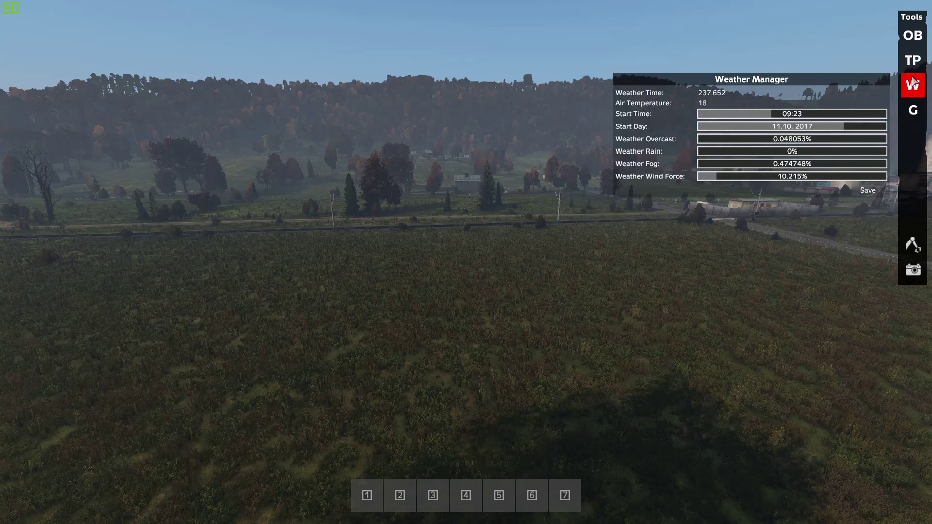
{"action": "left_click", "coordinate": [793, 127]}
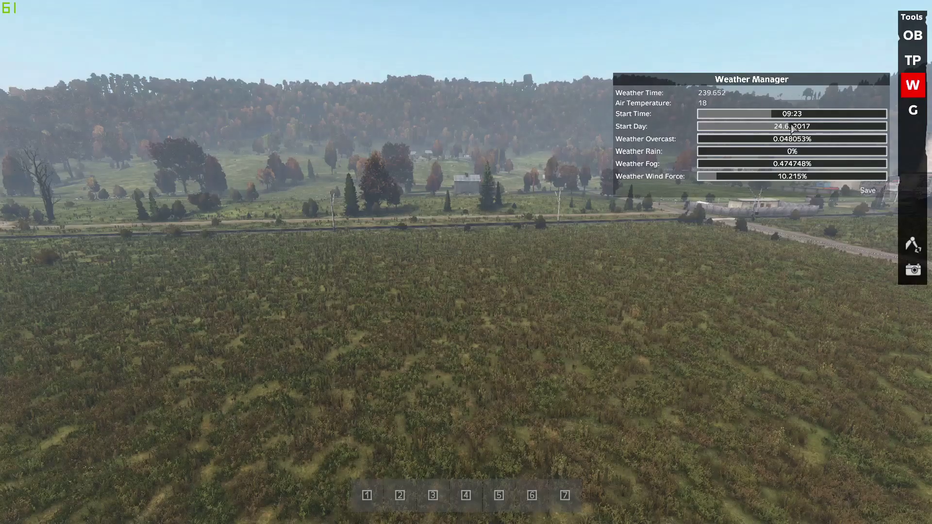
{"action": "left_click", "coordinate": [791, 113]}
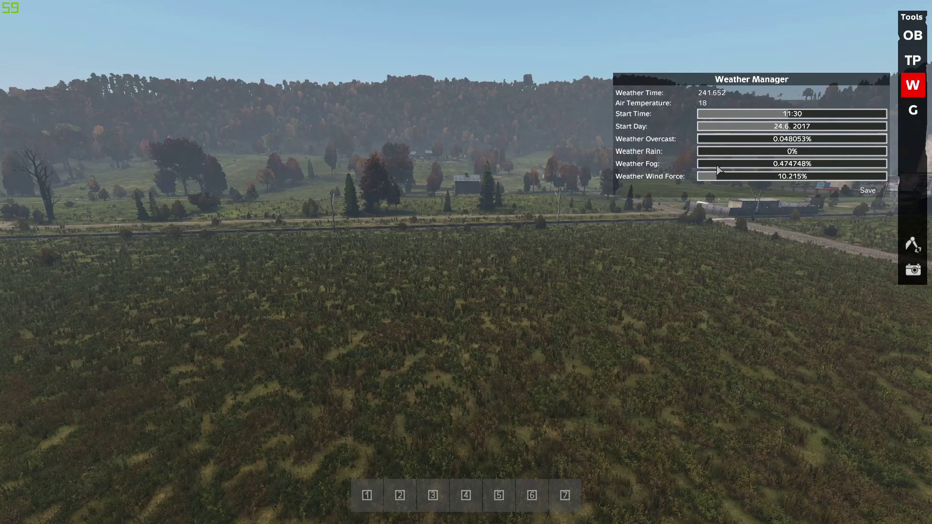
{"action": "left_click", "coordinate": [705, 177]}
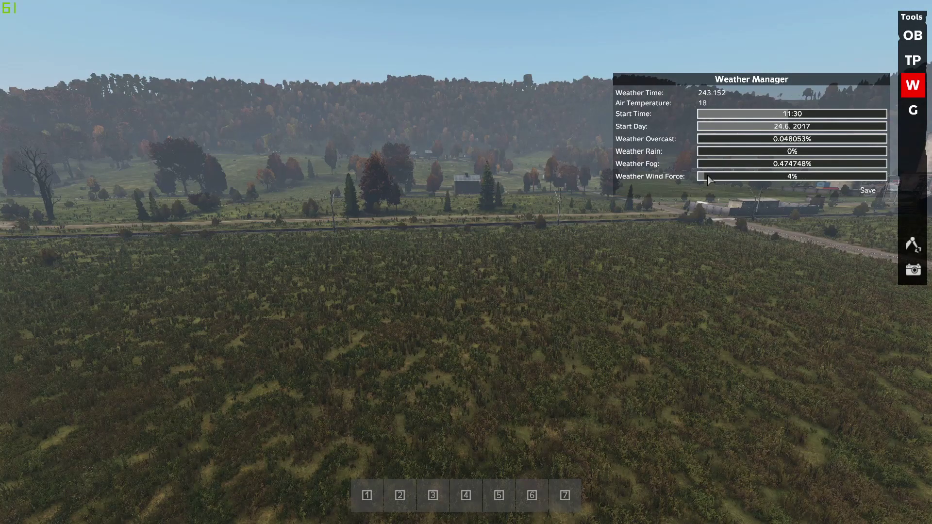
{"action": "left_click", "coordinate": [708, 141]}
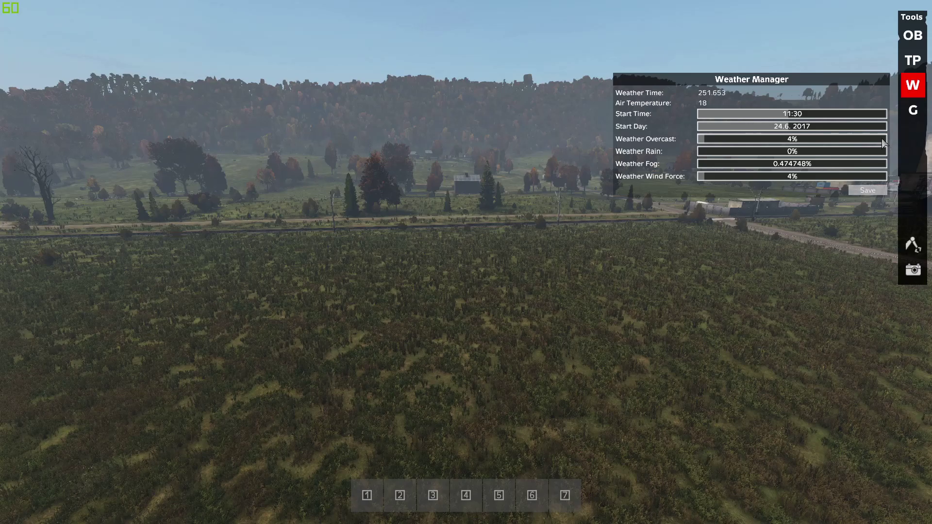
{"action": "left_click", "coordinate": [866, 190]}
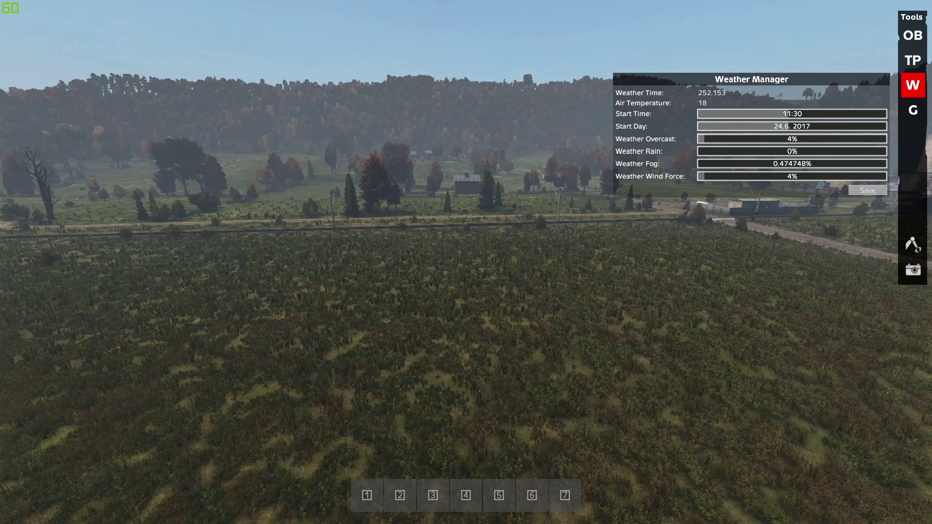
{"action": "left_click", "coordinate": [913, 85]}
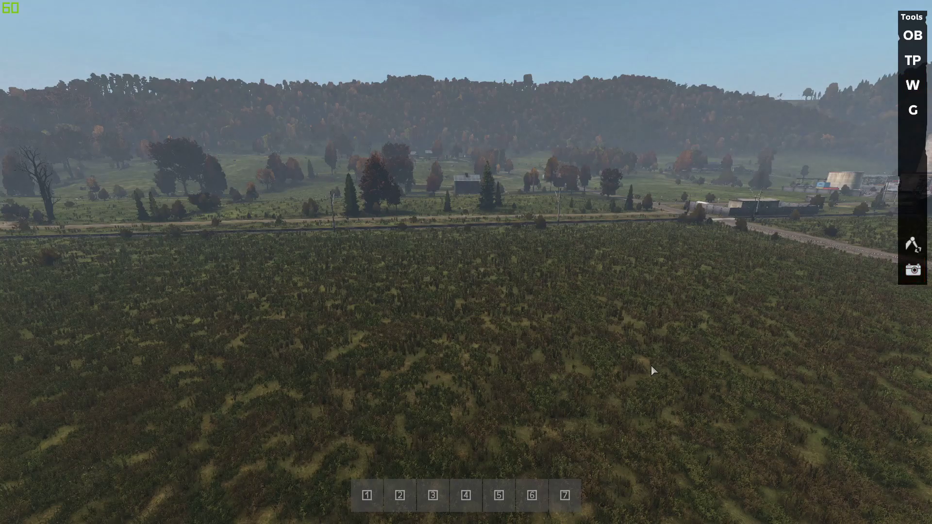
Step: Search objects for 'bldr' and spawn the bldr_bilboard_zlute_zgrynda billboard at the cursor
{"action": "left_click", "coordinate": [907, 35]}
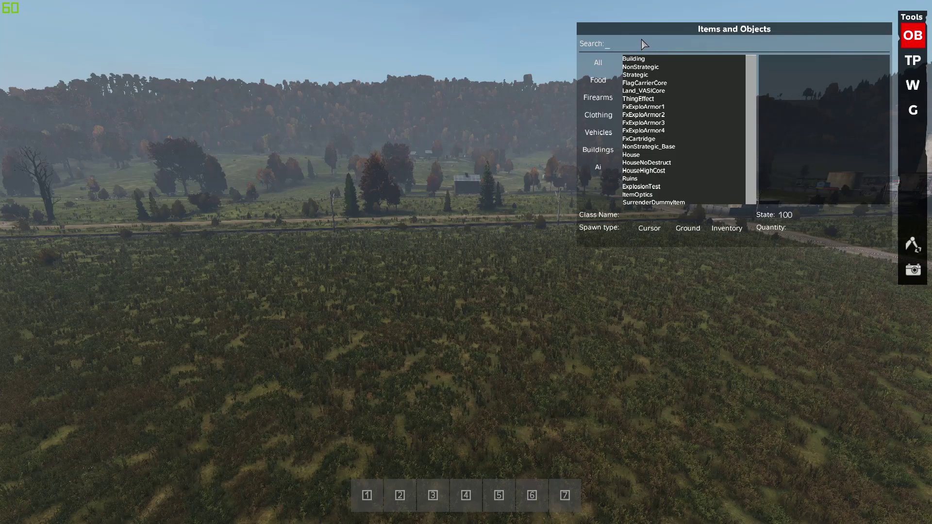
{"action": "type", "text": "bldr"}
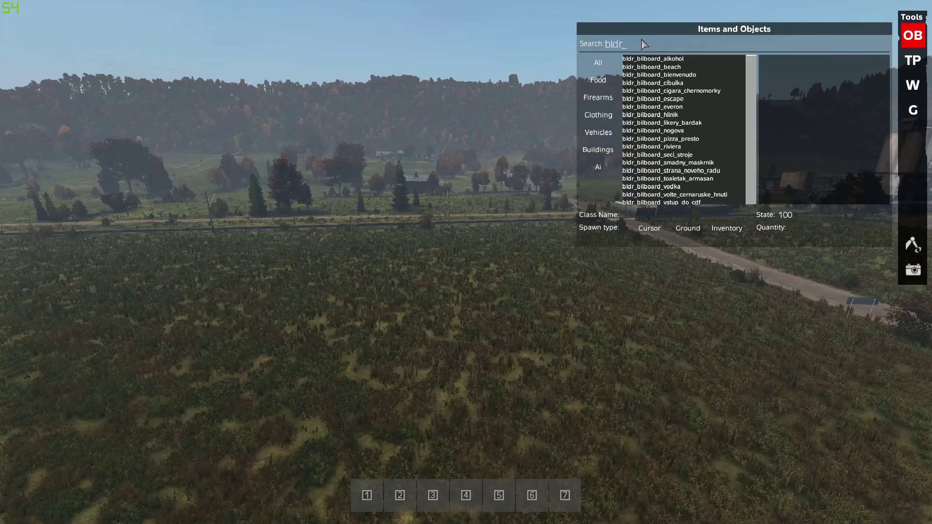
{"action": "key", "text": "Down"}
{"action": "key", "text": "Down"}
{"action": "key", "text": "Down"}
{"action": "key", "text": "Down"}
{"action": "key", "text": "Down"}
{"action": "key", "text": "Down"}
{"action": "key", "text": "Down"}
{"action": "key", "text": "Down"}
{"action": "key", "text": "Down"}
{"action": "key", "text": "Down"}
{"action": "key", "text": "Down"}
{"action": "key", "text": "Down"}
{"action": "key", "text": "Down"}
{"action": "key", "text": "Down"}
{"action": "key", "text": "Down"}
{"action": "key", "text": "Down"}
{"action": "key", "text": "Down"}
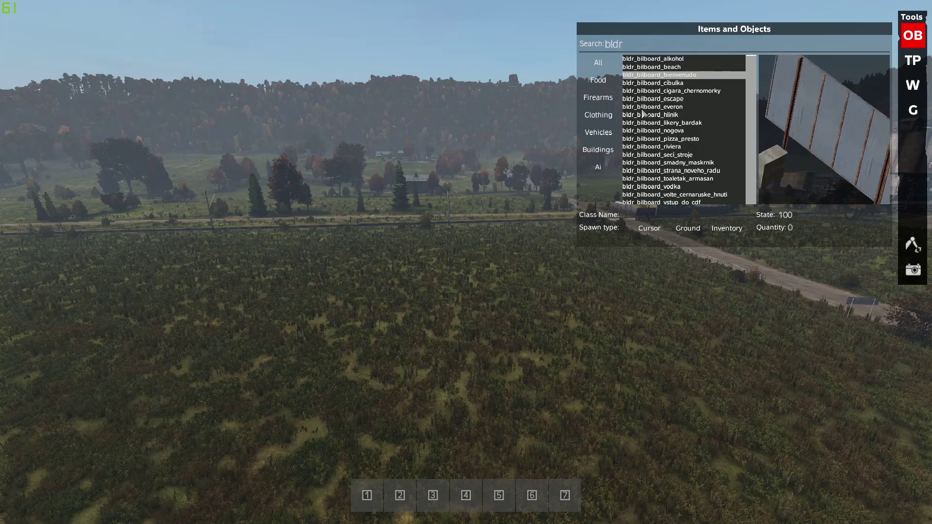
{"action": "key", "text": "Down"}
{"action": "key", "text": "Down"}
{"action": "key", "text": "Down"}
{"action": "key", "text": "Down"}
{"action": "key", "text": "Down"}
{"action": "key", "text": "Down"}
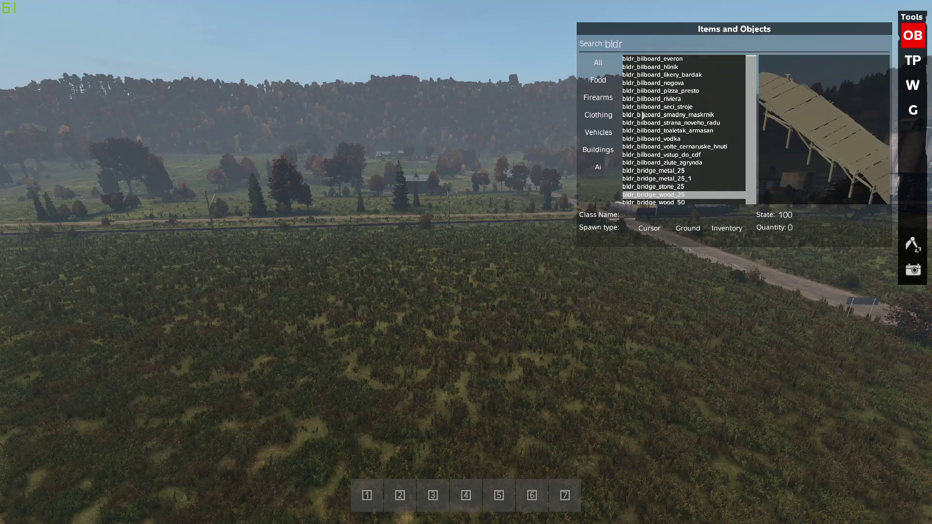
{"action": "key", "text": "Down"}
{"action": "key", "text": "Down"}
{"action": "key", "text": "Down"}
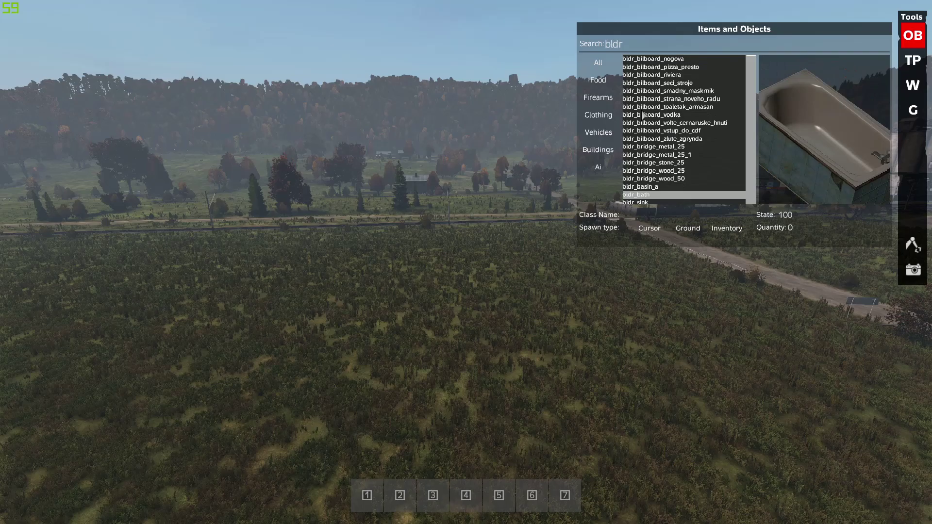
{"action": "key", "text": "Up"}
{"action": "key", "text": "Up"}
{"action": "key", "text": "Up"}
{"action": "key", "text": "Up"}
{"action": "key", "text": "Up"}
{"action": "key", "text": "Up"}
{"action": "key", "text": "Up"}
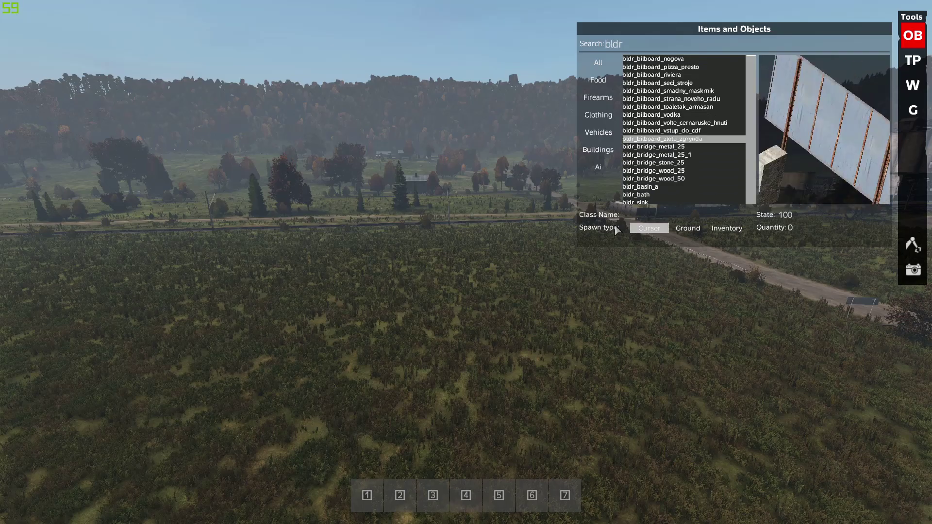
{"action": "left_click", "coordinate": [641, 228]}
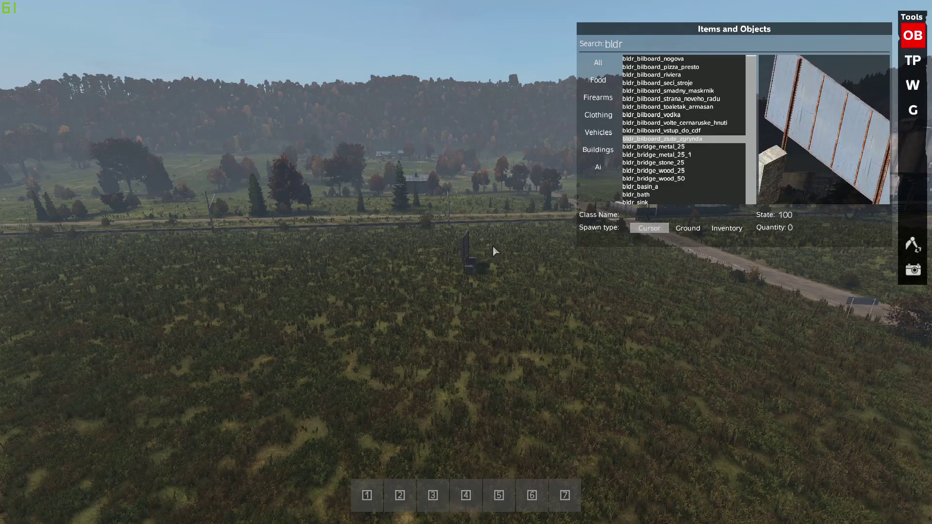
Step: Select the billboard and move it to X 13260.5, Y 9.3453, Z 6859.62
{"action": "left_click", "coordinate": [913, 245]}
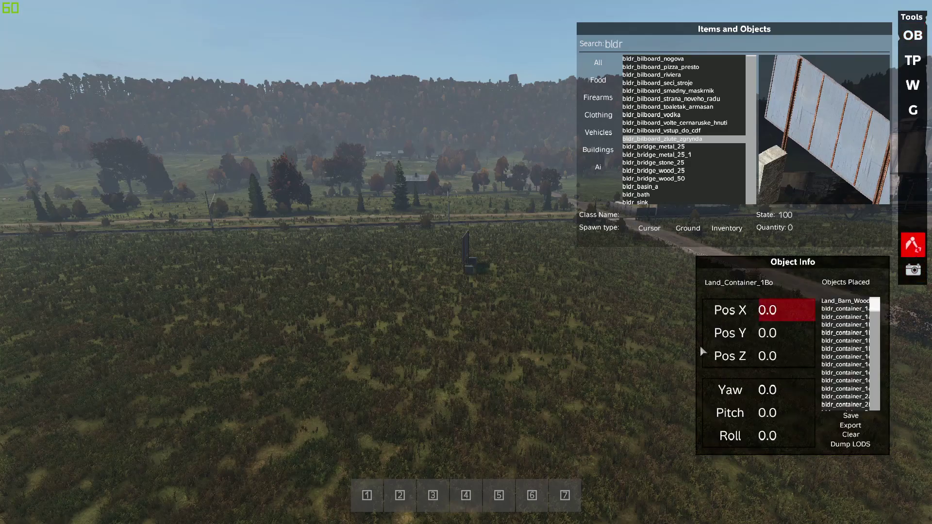
{"action": "key", "text": "w"}
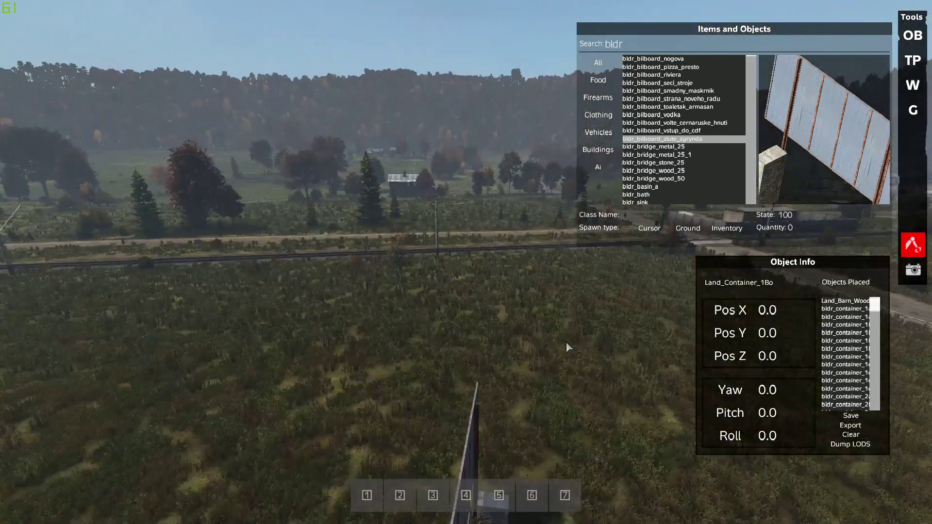
{"action": "key", "text": "s"}
{"action": "left_click", "coordinate": [464, 334]}
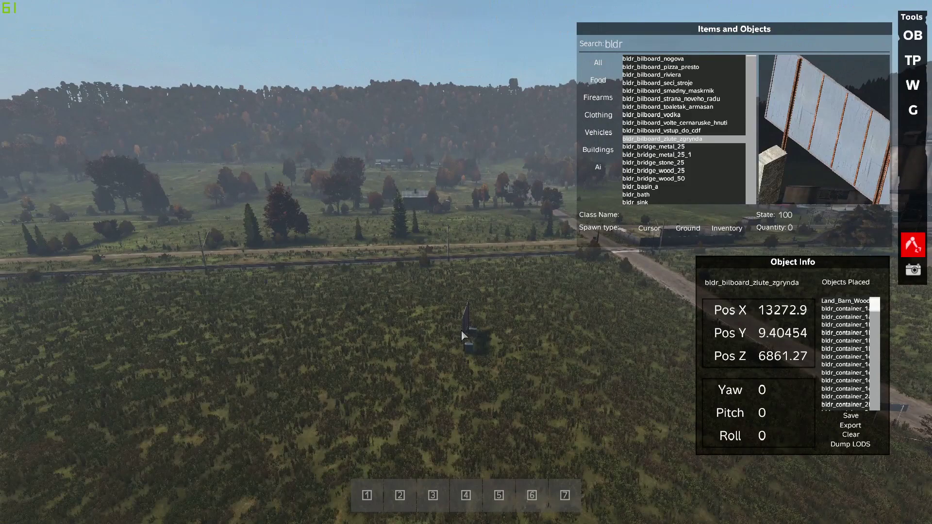
{"action": "left_click", "coordinate": [783, 311]}
{"action": "scroll", "coordinate": [792, 313], "scroll_direction": "up", "scroll_amount": 2}
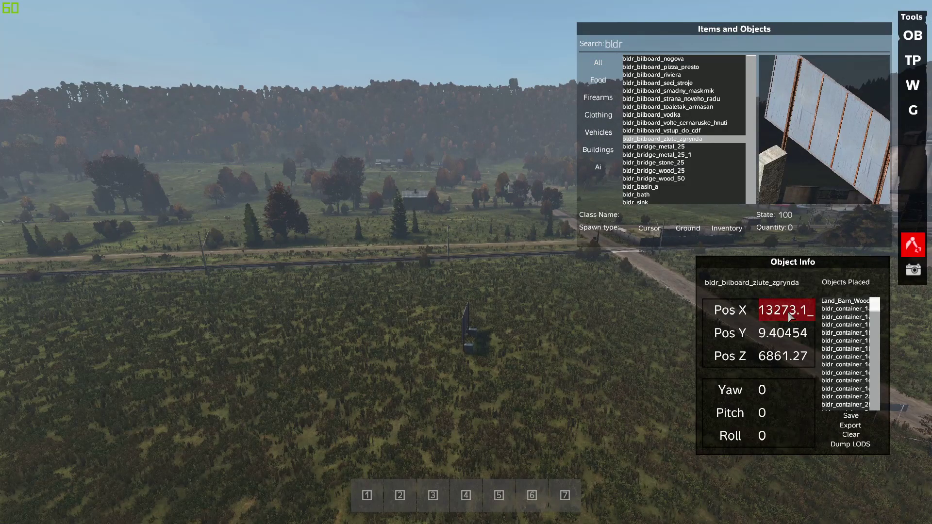
{"action": "scroll", "coordinate": [790, 322], "scroll_direction": "down", "scroll_amount": 7}
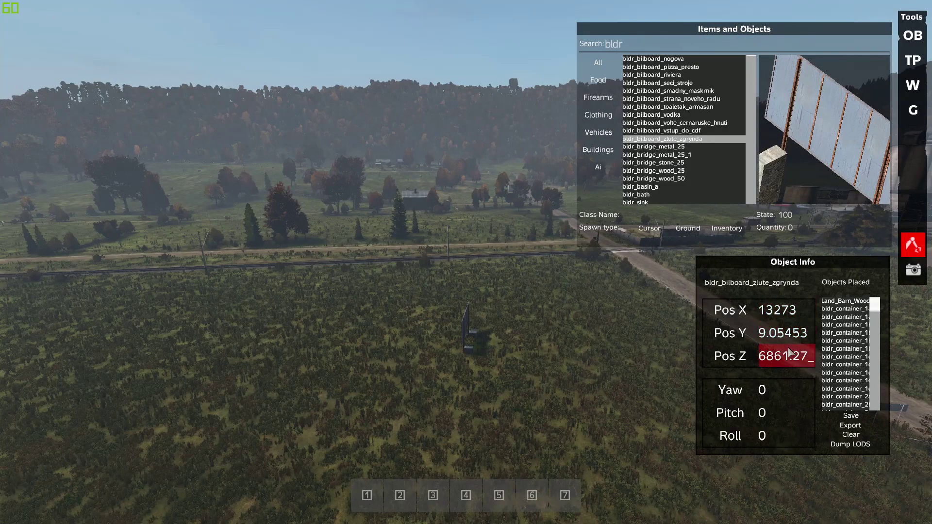
{"action": "scroll", "coordinate": [790, 353], "scroll_direction": "down", "scroll_amount": 5}
{"action": "scroll", "coordinate": [790, 353], "scroll_direction": "up", "scroll_amount": 5}
{"action": "key", "text": "w"}
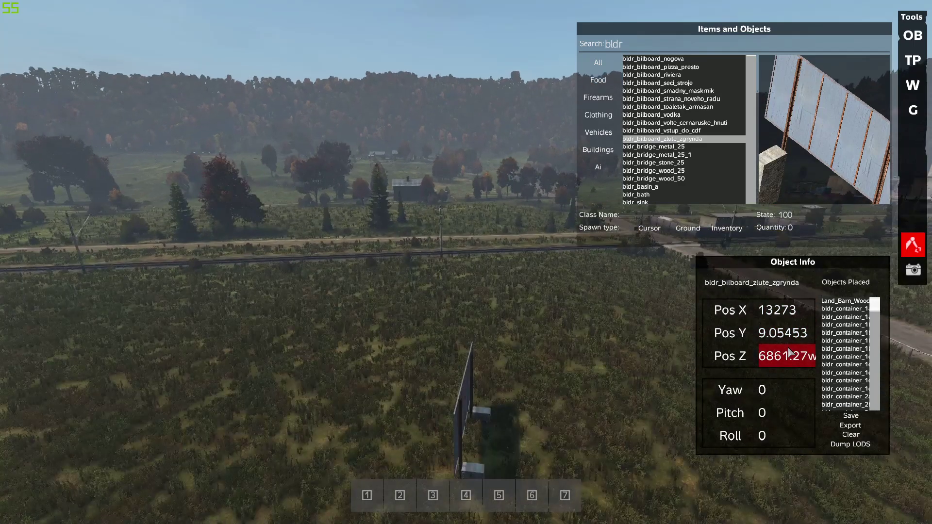
{"action": "scroll", "coordinate": [790, 353], "scroll_direction": "down", "scroll_amount": 9}
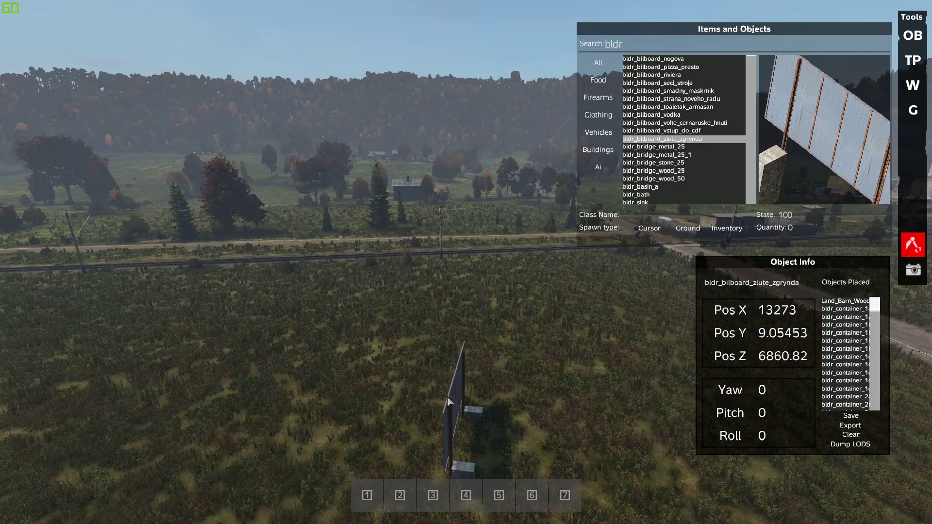
{"action": "left_click_drag", "start_coordinate": [453, 396], "coordinate": [470, 330]}
{"action": "key", "text": "w"}
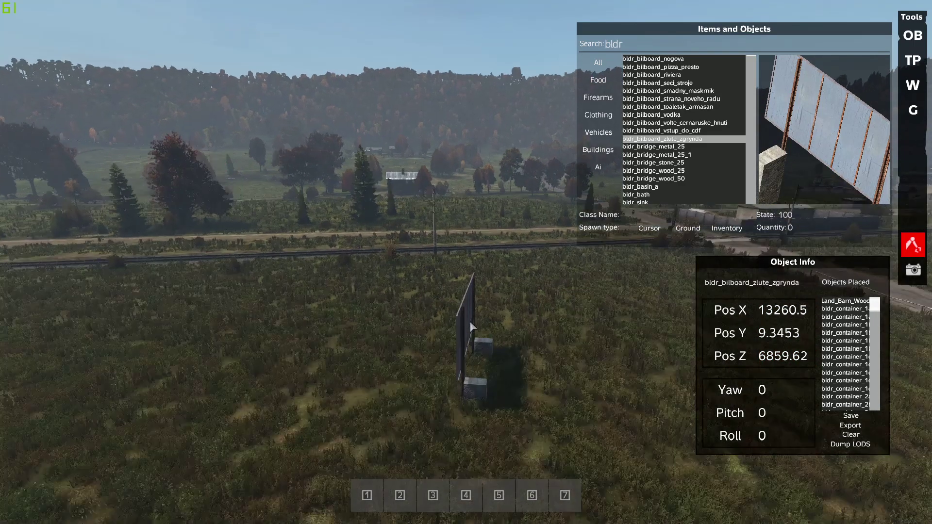
Step: Set the billboard's yaw to 1 in Object Info
{"action": "left_click", "coordinate": [780, 405]}
{"action": "left_click", "coordinate": [780, 384]}
{"action": "key", "text": "BackSpace"}
{"action": "type", "text": "1"}
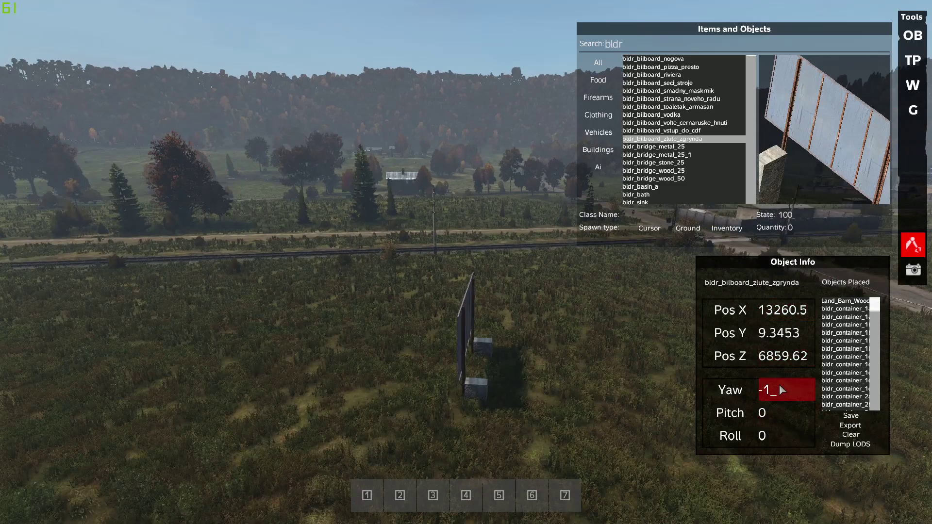
{"action": "left_click", "coordinate": [780, 404]}
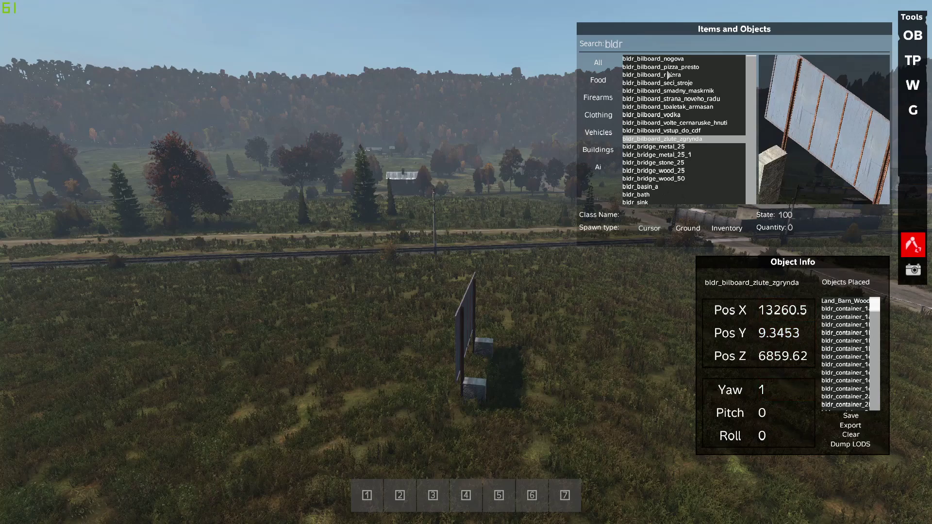
{"action": "left_click", "coordinate": [611, 42]}
Step: Try 'land_ro' and 'mung' class searches, then leave the search field empty
{"action": "key", "text": "BackSpace"}
{"action": "key", "text": "BackSpace"}
{"action": "key", "text": "BackSpace"}
{"action": "key", "text": "BackSpace"}
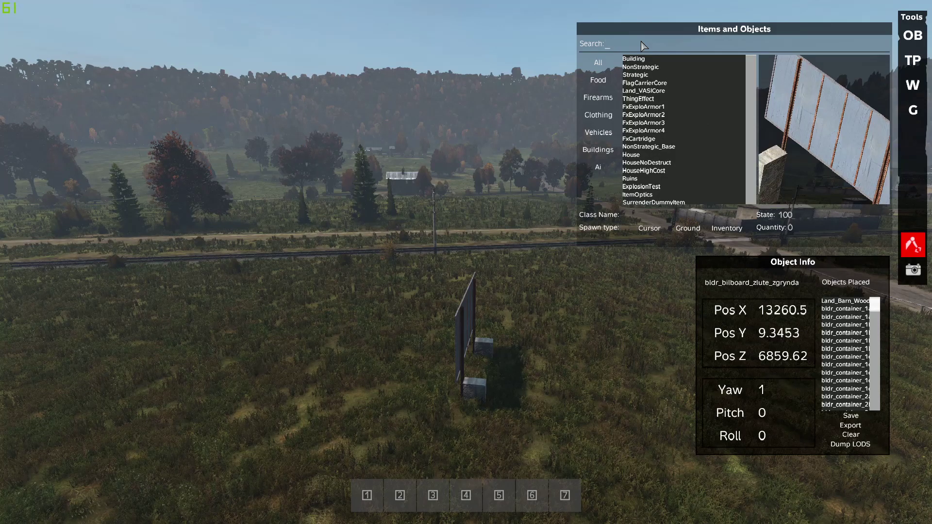
{"action": "type", "text": "land"}
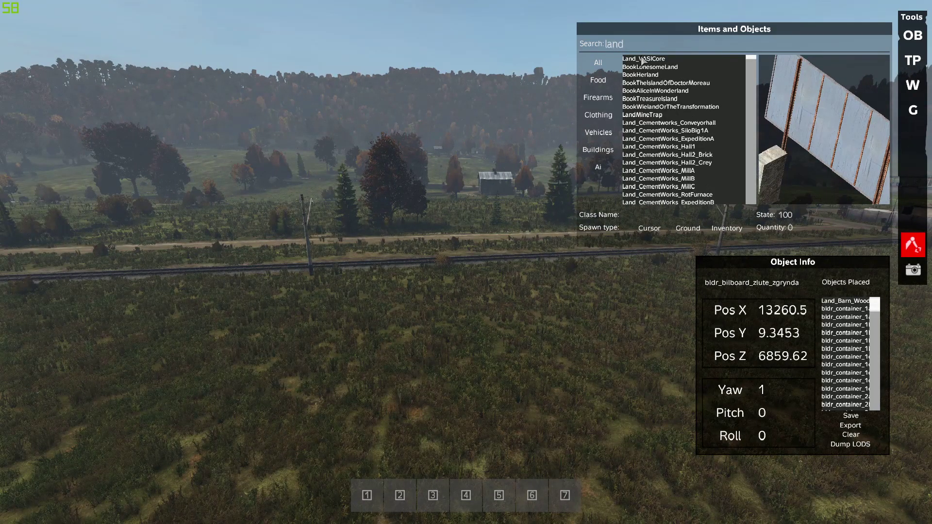
{"action": "type", "text": "_r_"}
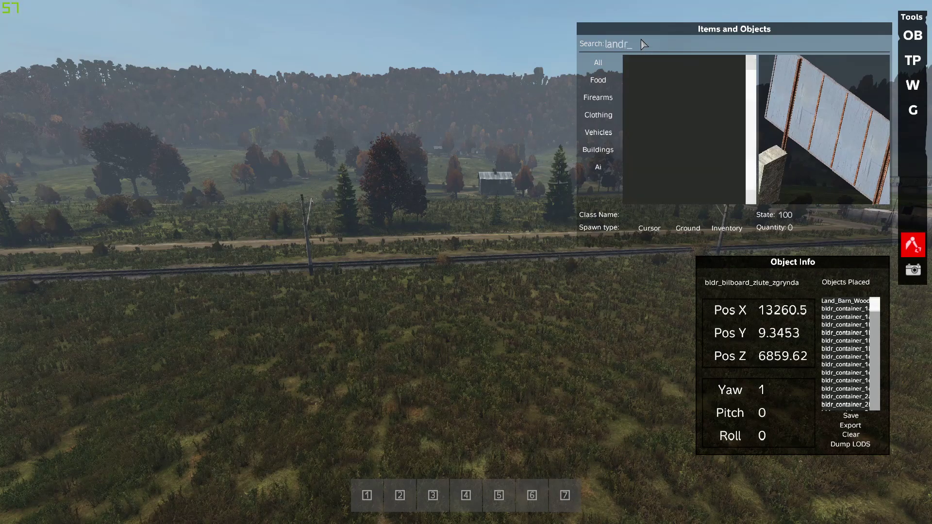
{"action": "key", "text": "BackSpace"}
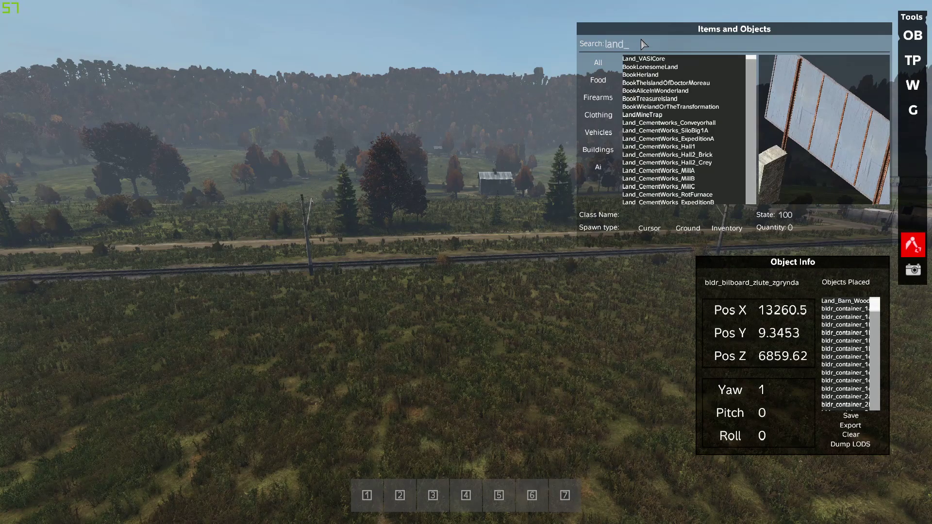
{"action": "type", "text": "_"}
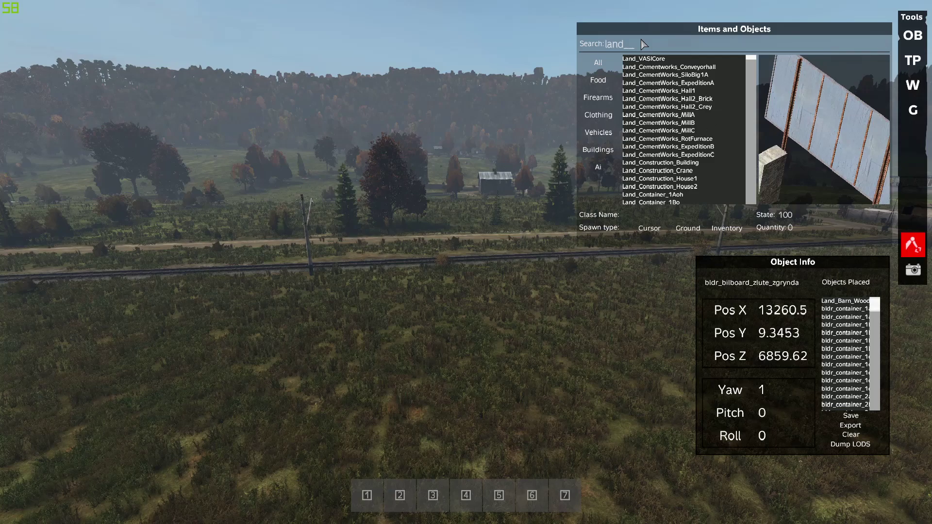
{"action": "type", "text": "ro"}
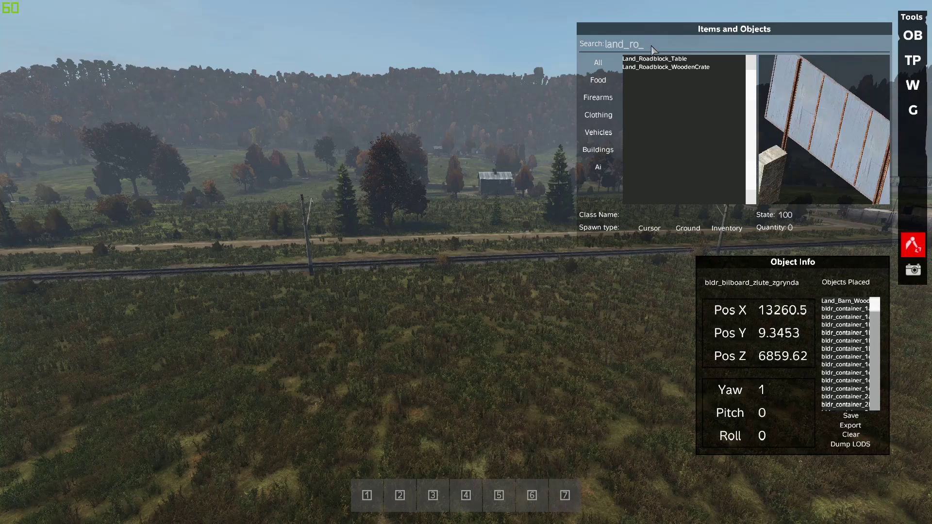
{"action": "key", "text": "BackSpace"}
{"action": "key", "text": "BackSpace"}
{"action": "key", "text": "BackSpace"}
{"action": "key", "text": "BackSpace"}
{"action": "key", "text": "BackSpace"}
{"action": "key", "text": "BackSpace"}
{"action": "key", "text": "BackSpace"}
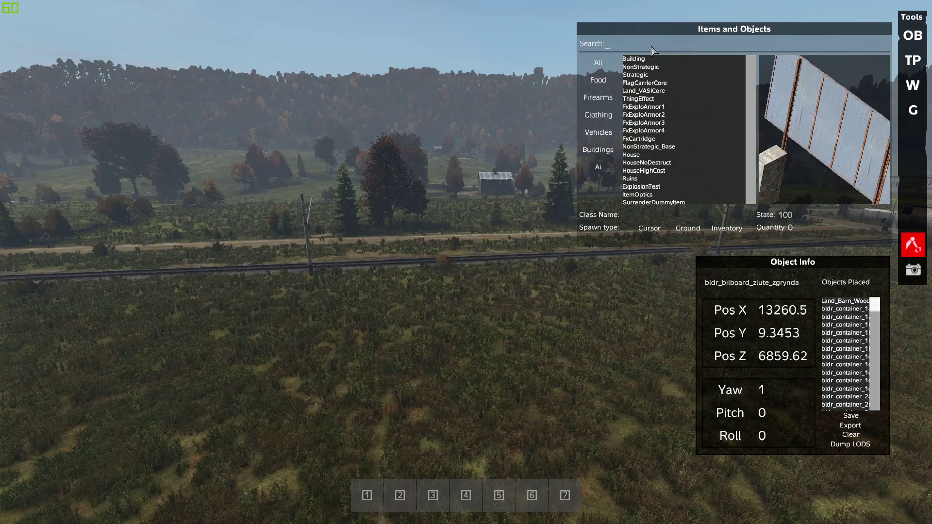
{"action": "type", "text": "mung"}
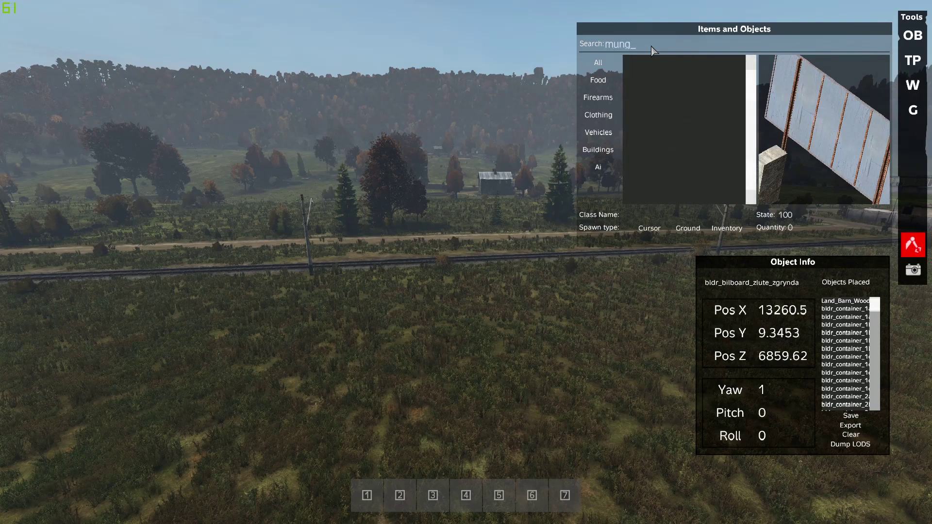
{"action": "key", "text": "BackSpace"}
{"action": "key", "text": "BackSpace"}
{"action": "key", "text": "BackSpace"}
{"action": "key", "text": "BackSpace"}
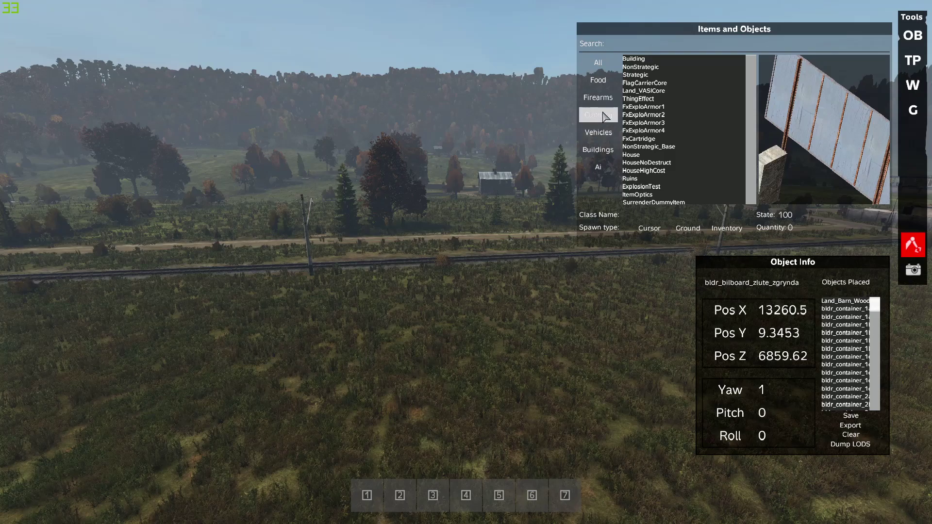
Step: Filter the item list to vehicles and scroll from OffroadHatchback through the Truck_01 variants
{"action": "left_click", "coordinate": [610, 137]}
{"action": "scroll", "coordinate": [666, 133], "scroll_direction": "down", "scroll_amount": 12}
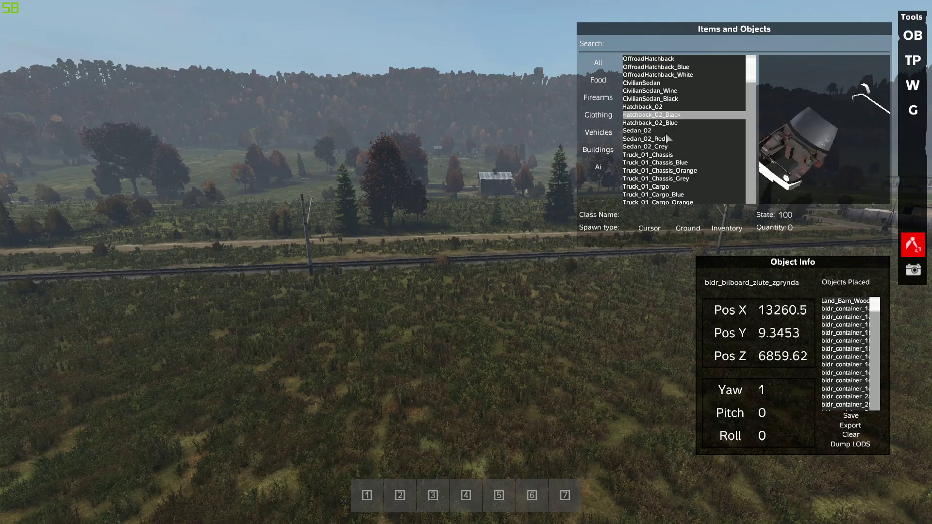
{"action": "scroll", "coordinate": [668, 138], "scroll_direction": "down", "scroll_amount": 9}
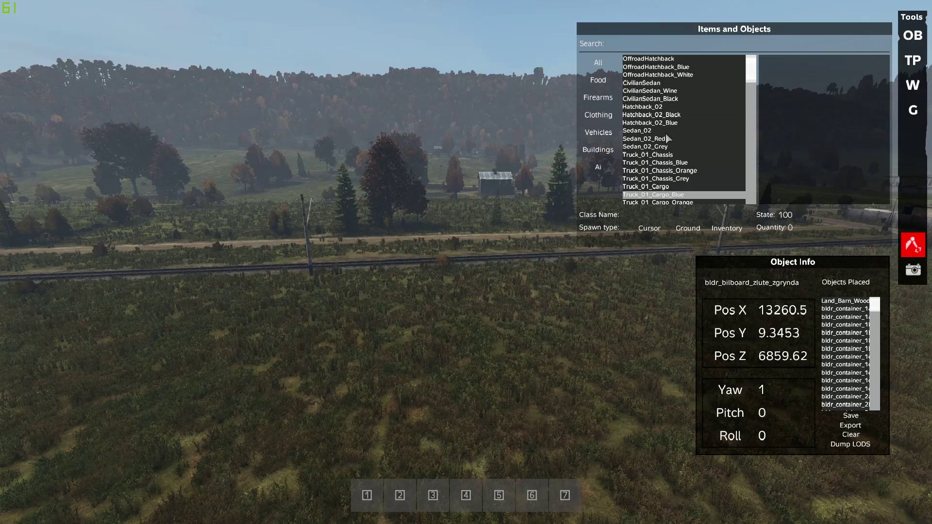
{"action": "scroll", "coordinate": [667, 138], "scroll_direction": "up", "scroll_amount": 10}
{"action": "scroll", "coordinate": [668, 138], "scroll_direction": "up", "scroll_amount": 10}
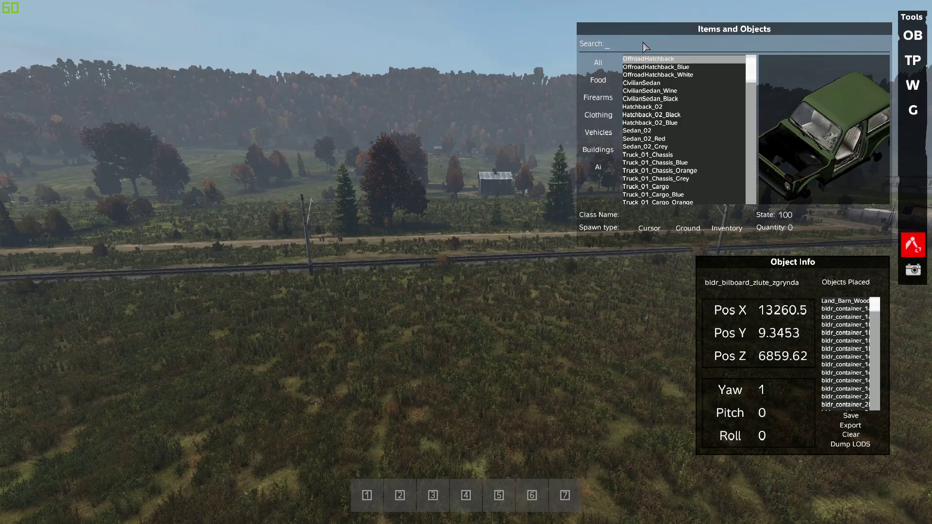
Step: Search 'exp' to browse Expansion ladders, containers, flag kits and flags, then clear the search
{"action": "type", "text": "exp"}
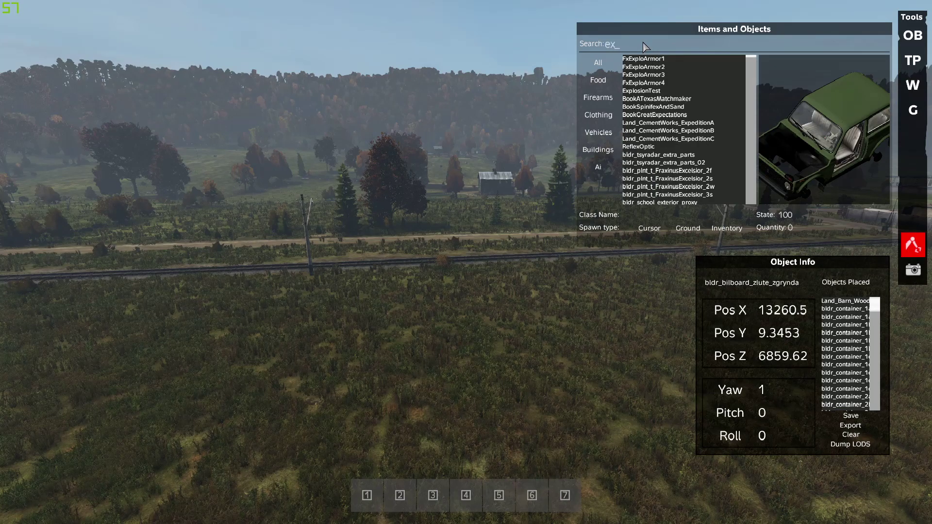
{"action": "key", "text": "Down"}
{"action": "key", "text": "Down"}
{"action": "key", "text": "Down"}
{"action": "key", "text": "Down"}
{"action": "key", "text": "Down"}
{"action": "key", "text": "Down"}
{"action": "key", "text": "Down"}
{"action": "key", "text": "Down"}
{"action": "key", "text": "Down"}
{"action": "key", "text": "Down"}
{"action": "key", "text": "Down"}
{"action": "key", "text": "Down"}
{"action": "key", "text": "Down"}
{"action": "key", "text": "Down"}
{"action": "key", "text": "Down"}
{"action": "key", "text": "Down"}
{"action": "key", "text": "Down"}
{"action": "key", "text": "Down"}
{"action": "key", "text": "Down"}
{"action": "key", "text": "Down"}
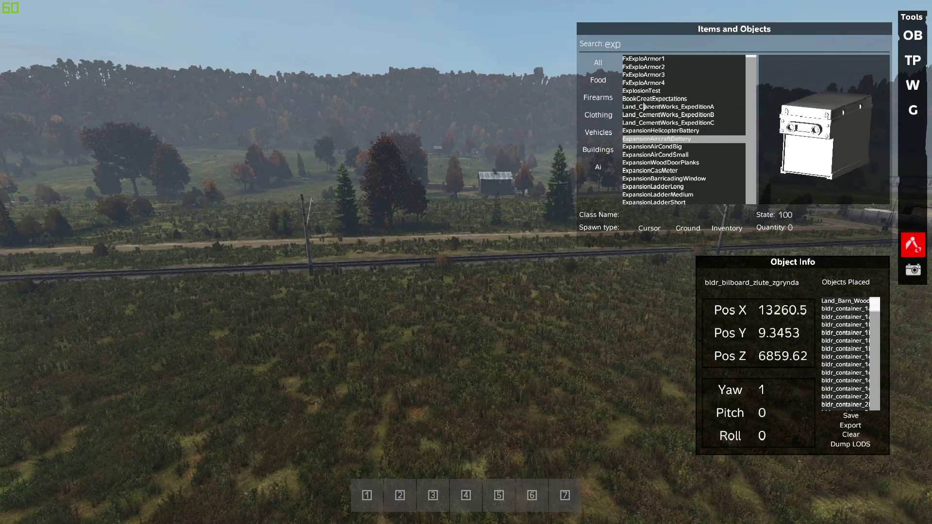
{"action": "key", "text": "Down"}
{"action": "key", "text": "Down"}
{"action": "key", "text": "Down"}
{"action": "key", "text": "Down"}
{"action": "key", "text": "Down"}
{"action": "key", "text": "Down"}
{"action": "key", "text": "Down"}
{"action": "key", "text": "Down"}
{"action": "key", "text": "Down"}
{"action": "key", "text": "Down"}
{"action": "key", "text": "Down"}
{"action": "key", "text": "Down"}
{"action": "key", "text": "Down"}
{"action": "key", "text": "Down"}
{"action": "key", "text": "Down"}
{"action": "key", "text": "Down"}
{"action": "key", "text": "Down"}
{"action": "key", "text": "Down"}
{"action": "key", "text": "Down"}
{"action": "key", "text": "Down"}
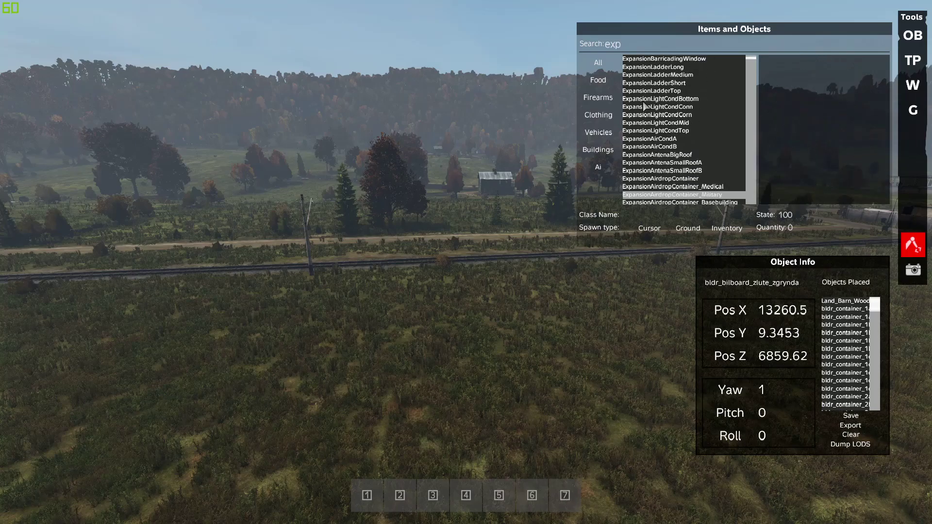
{"action": "key", "text": "Down"}
{"action": "key", "text": "Down"}
{"action": "key", "text": "Down"}
{"action": "key", "text": "Down"}
{"action": "key", "text": "Down"}
{"action": "key", "text": "Down"}
{"action": "key", "text": "Down"}
{"action": "key", "text": "Down"}
{"action": "key", "text": "Down"}
{"action": "key", "text": "Down"}
{"action": "key", "text": "Down"}
{"action": "key", "text": "Down"}
{"action": "key", "text": "Down"}
{"action": "key", "text": "Down"}
{"action": "key", "text": "Down"}
{"action": "key", "text": "Down"}
{"action": "key", "text": "Down"}
{"action": "key", "text": "Down"}
{"action": "key", "text": "Down"}
{"action": "key", "text": "Down"}
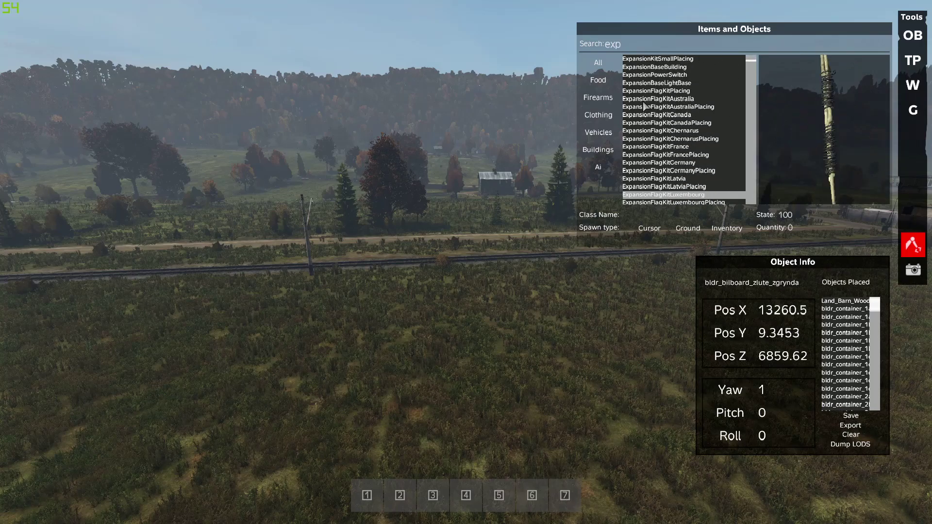
{"action": "key", "text": "Down"}
{"action": "key", "text": "Down"}
{"action": "key", "text": "Down"}
{"action": "key", "text": "Down"}
{"action": "key", "text": "Down"}
{"action": "key", "text": "Down"}
{"action": "key", "text": "Down"}
{"action": "key", "text": "Down"}
{"action": "key", "text": "Down"}
{"action": "key", "text": "Down"}
{"action": "key", "text": "Down"}
{"action": "key", "text": "Down"}
{"action": "key", "text": "Down"}
{"action": "key", "text": "Down"}
{"action": "key", "text": "Down"}
{"action": "key", "text": "Down"}
{"action": "key", "text": "Down"}
{"action": "key", "text": "Down"}
{"action": "key", "text": "Down"}
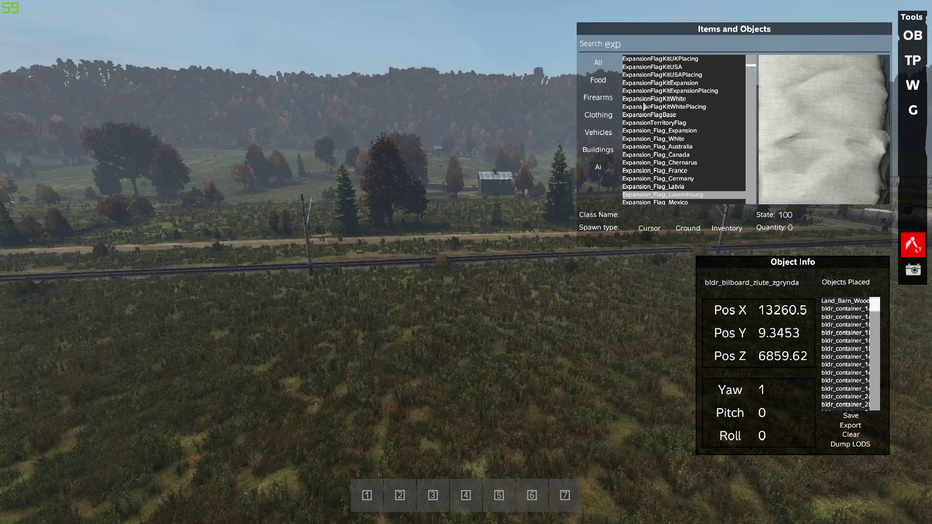
{"action": "key", "text": "Down"}
{"action": "key", "text": "Down"}
{"action": "key", "text": "Down"}
{"action": "key", "text": "Down"}
{"action": "key", "text": "Down"}
{"action": "key", "text": "Down"}
{"action": "key", "text": "Down"}
{"action": "key", "text": "Down"}
{"action": "key", "text": "Down"}
{"action": "key", "text": "Down"}
{"action": "key", "text": "Down"}
{"action": "key", "text": "Down"}
{"action": "key", "text": "Down"}
{"action": "key", "text": "Down"}
{"action": "key", "text": "Down"}
{"action": "key", "text": "Down"}
{"action": "key", "text": "Down"}
{"action": "key", "text": "Down"}
{"action": "key", "text": "Down"}
{"action": "key", "text": "Down"}
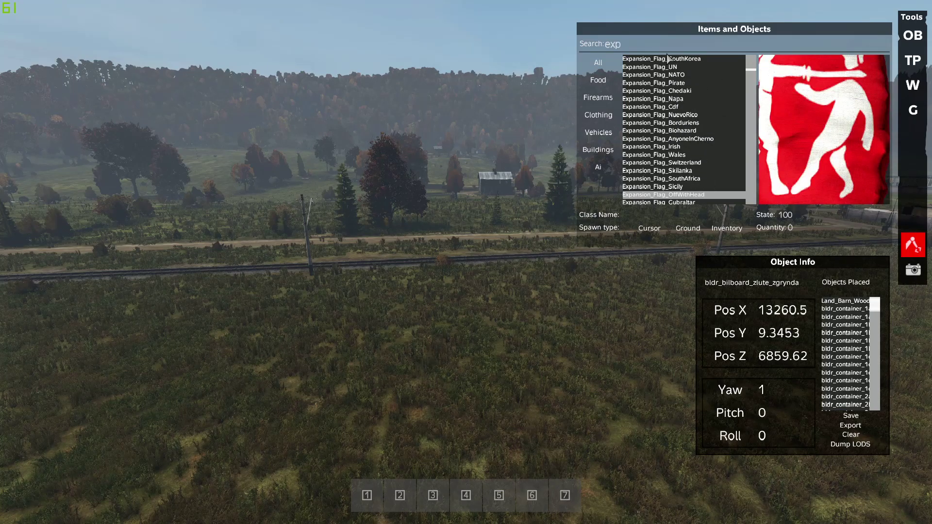
{"action": "key", "text": "BackSpace"}
{"action": "key", "text": "BackSpace"}
{"action": "key", "text": "BackSpace"}
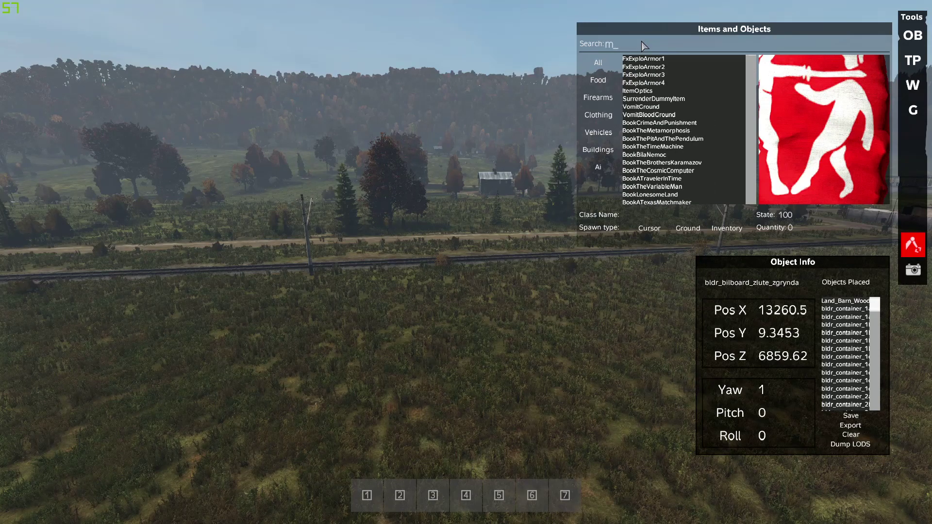
Step: Search 'vs' to preview the MVS heavy and black combat vests, then clear it
{"action": "type", "text": "vs"}
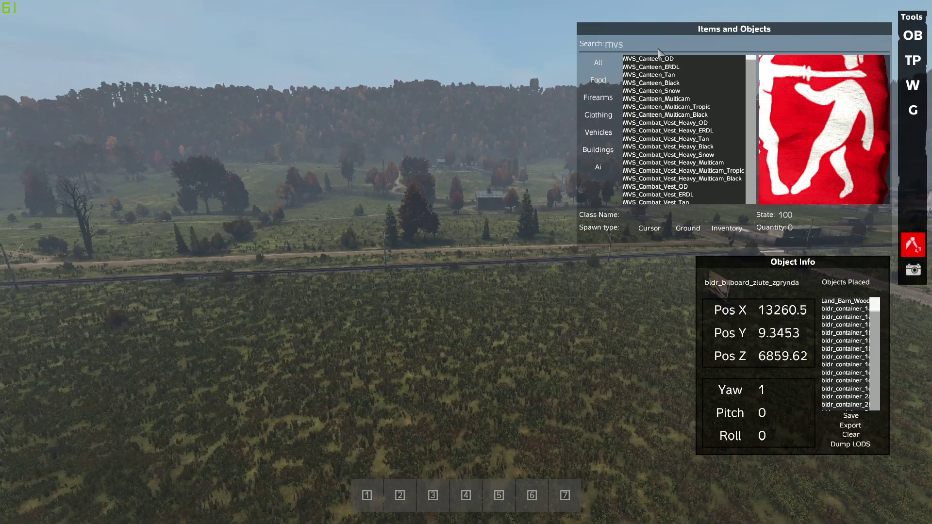
{"action": "key", "text": "Down"}
{"action": "key", "text": "Down"}
{"action": "key", "text": "Down"}
{"action": "key", "text": "Down"}
{"action": "key", "text": "Down"}
{"action": "key", "text": "Down"}
{"action": "key", "text": "Down"}
{"action": "key", "text": "Down"}
{"action": "key", "text": "Down"}
{"action": "key", "text": "Down"}
{"action": "key", "text": "Down"}
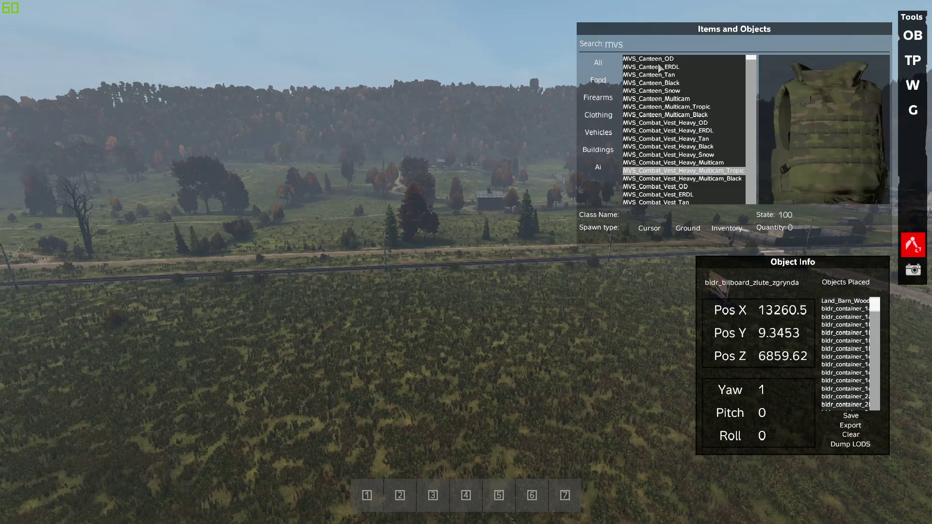
{"action": "key", "text": "Down"}
{"action": "key", "text": "Down"}
{"action": "key", "text": "Down"}
{"action": "key", "text": "Down"}
{"action": "key", "text": "Down"}
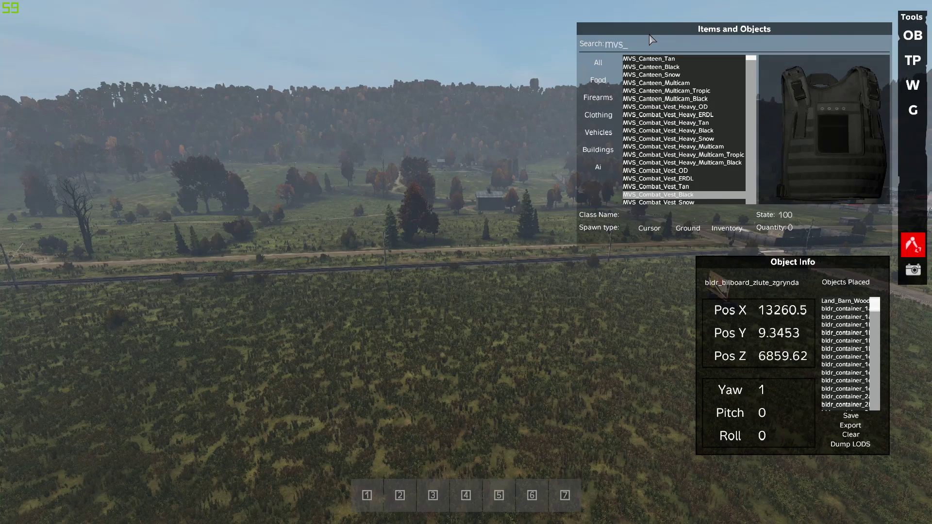
{"action": "key", "text": "BackSpace"}
{"action": "key", "text": "BackSpace"}
{"action": "key", "text": "BackSpace"}
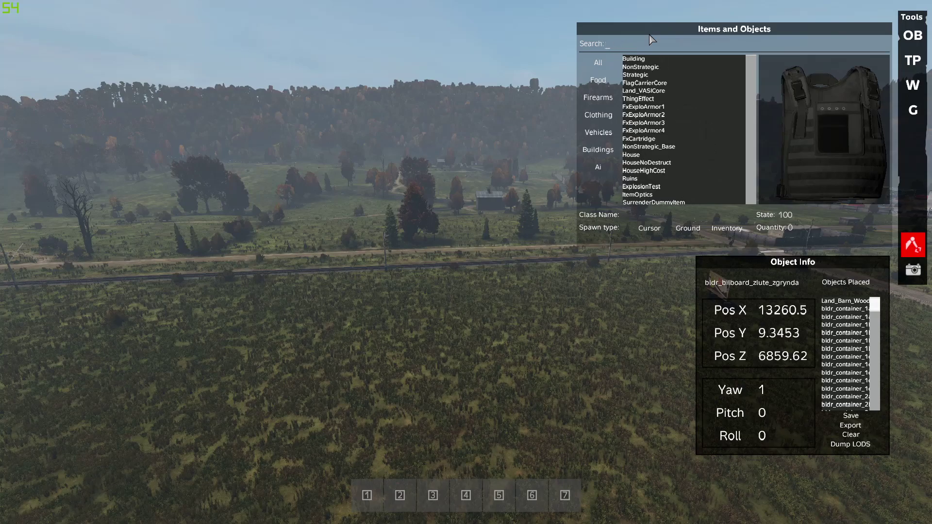
Step: Search 'cpb', preview the CPBVSS rifle, and close the tool panels
{"action": "type", "text": "cp"}
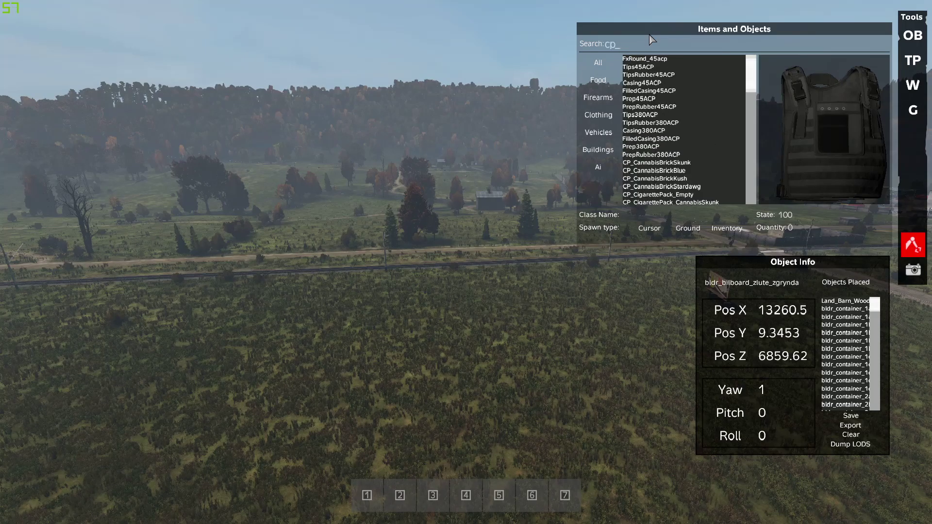
{"action": "type", "text": "b"}
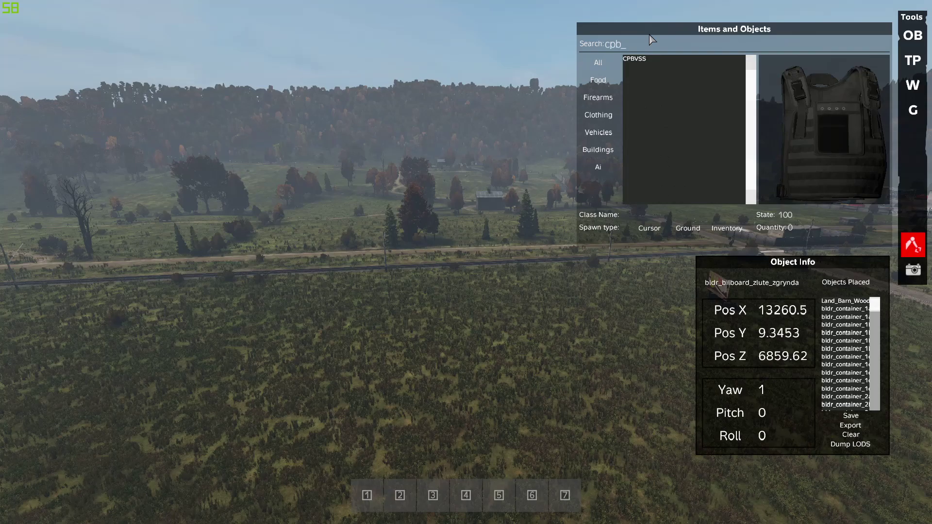
{"action": "left_click", "coordinate": [650, 66]}
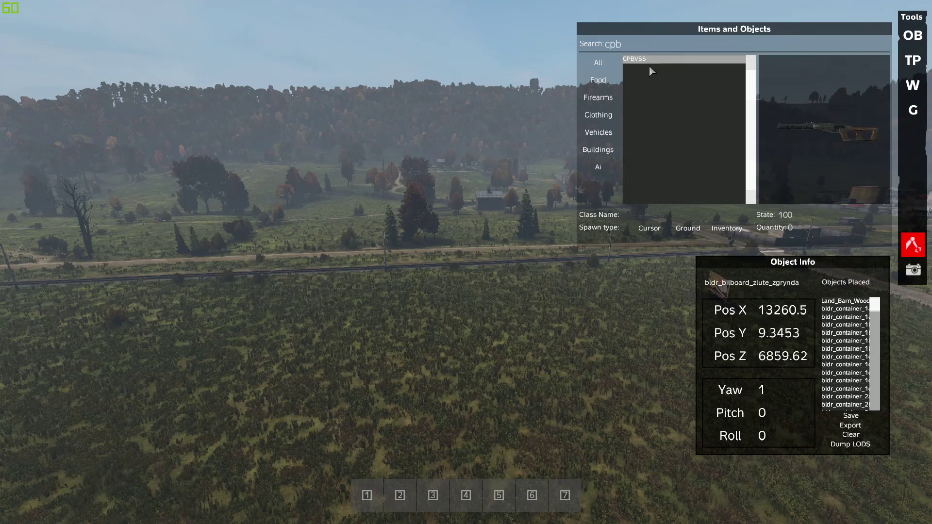
{"action": "left_click", "coordinate": [598, 79]}
Step: Hide the tool panels and fly the free camera along the coastal road to the twin cement silos
{"action": "key", "text": "y"}
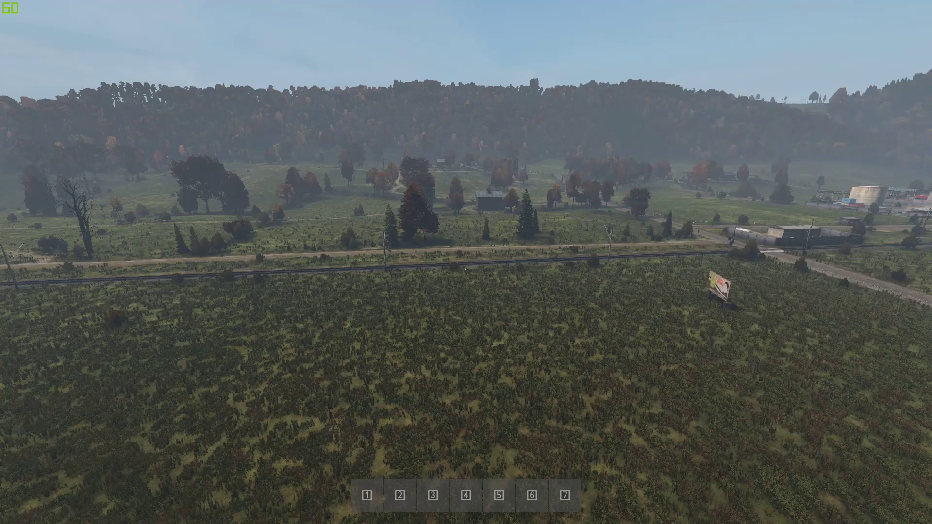
{"action": "key", "text": "d"}
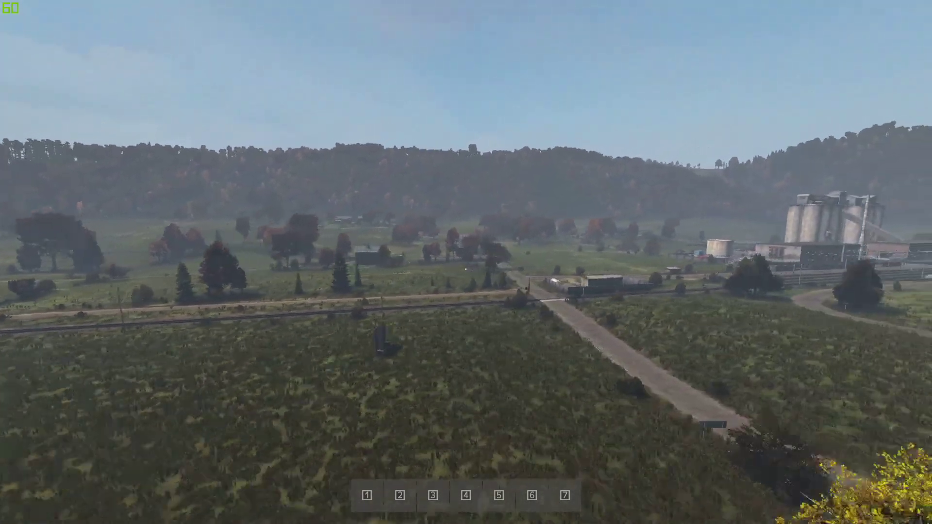
{"action": "key", "text": "a"}
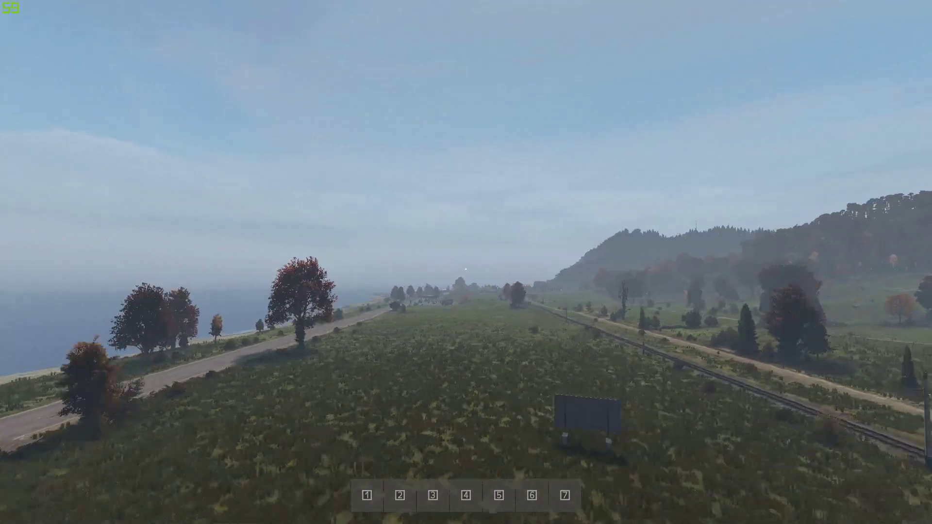
{"action": "key", "text": "a"}
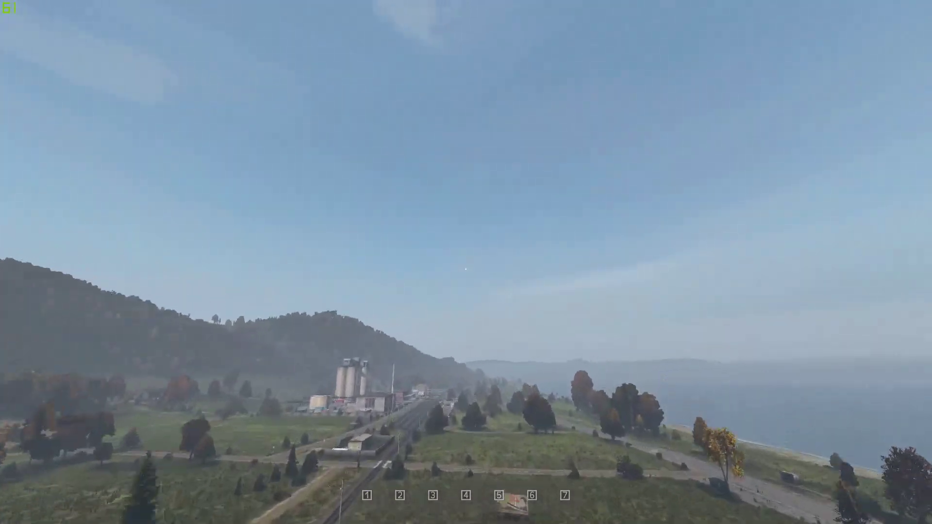
{"action": "mouse_move", "coordinate": [466, 262]}
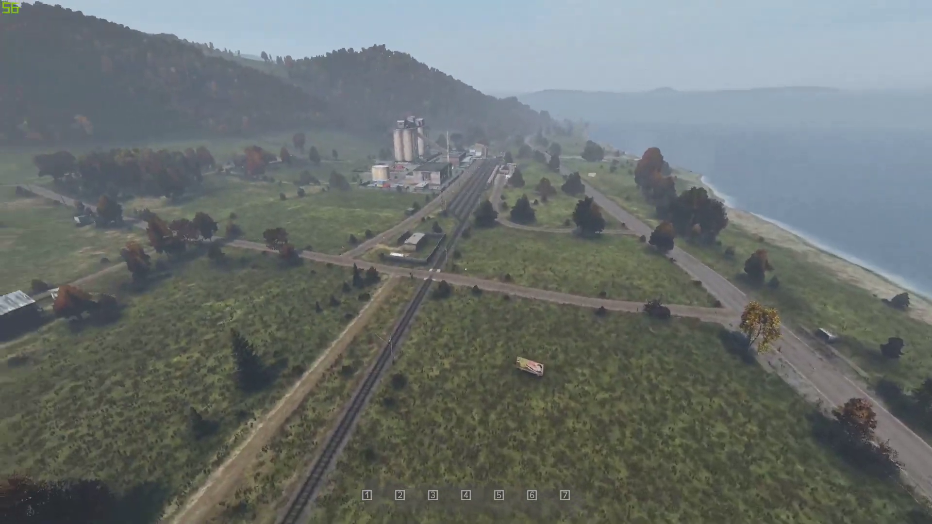
{"action": "key", "text": "a"}
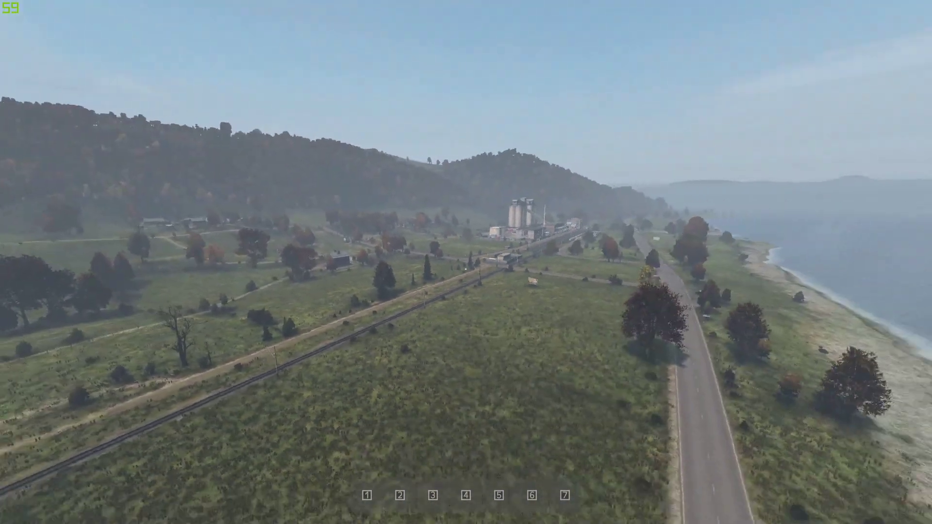
{"action": "key", "text": "w"}
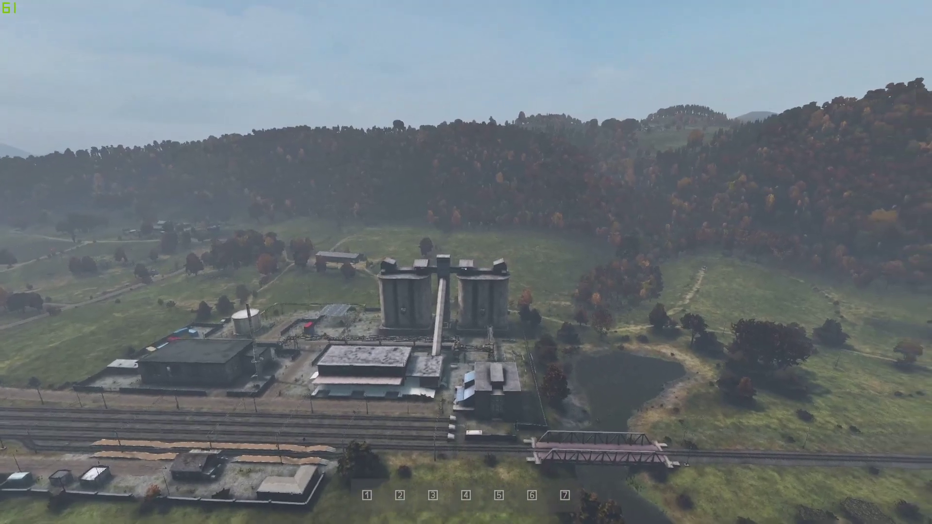
{"action": "key", "text": "s"}
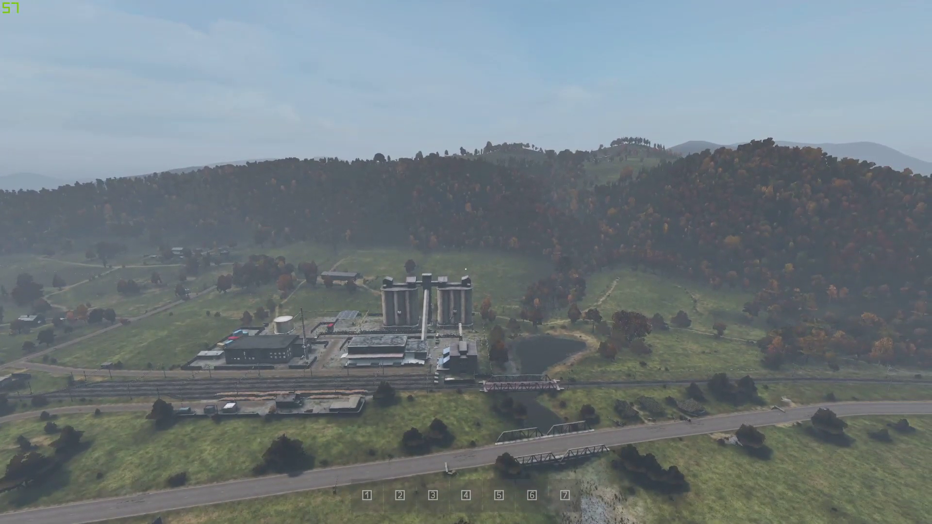
{"action": "key", "text": "a"}
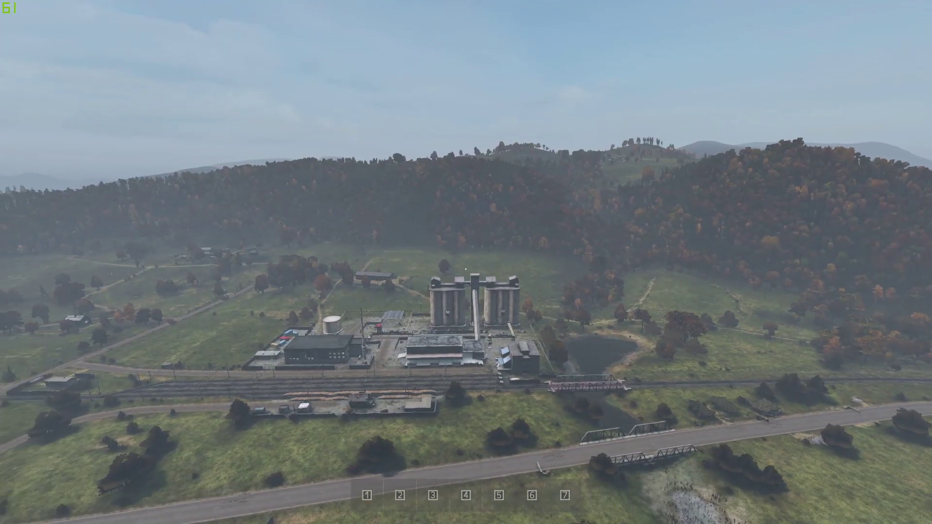